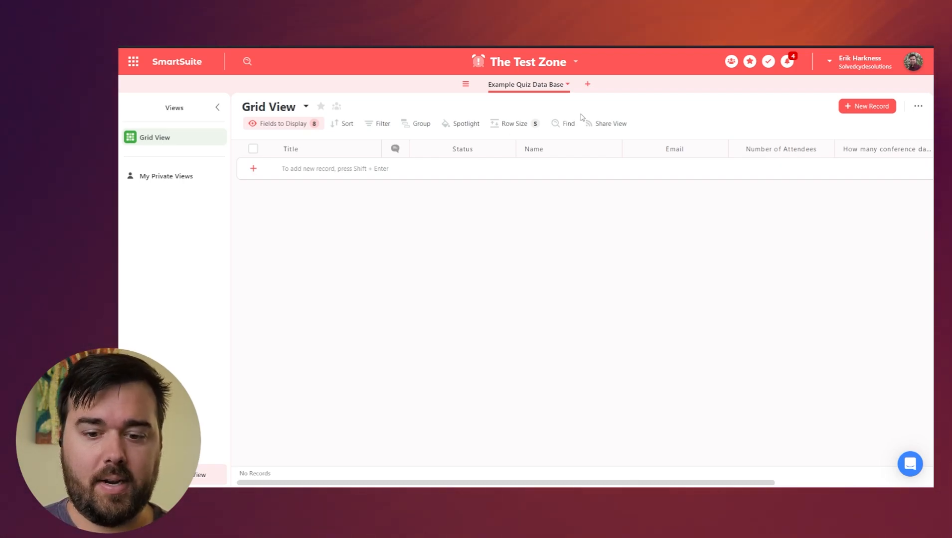
{"action": "scroll", "coordinate": [670, 174], "scroll_direction": "right", "scroll_amount": 5}
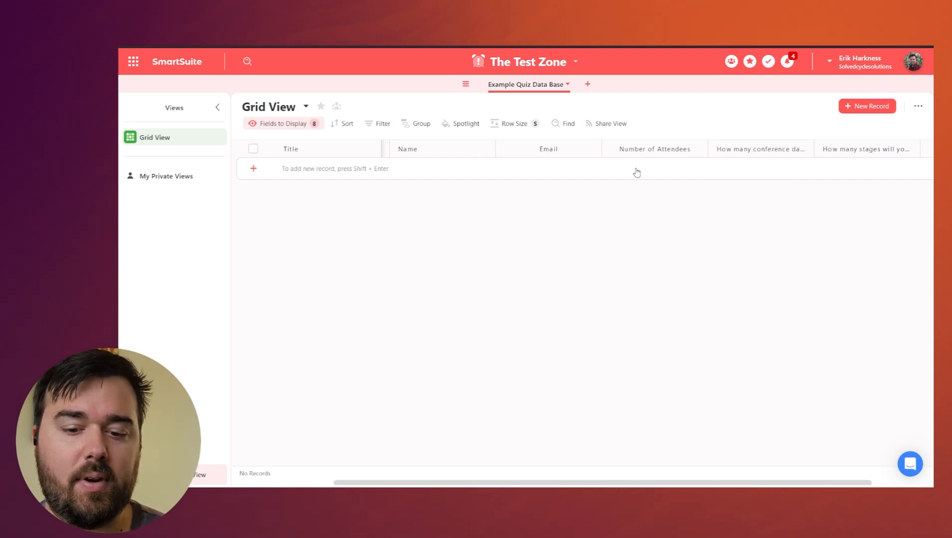
{"action": "scroll", "coordinate": [637, 172], "scroll_direction": "left", "scroll_amount": 5}
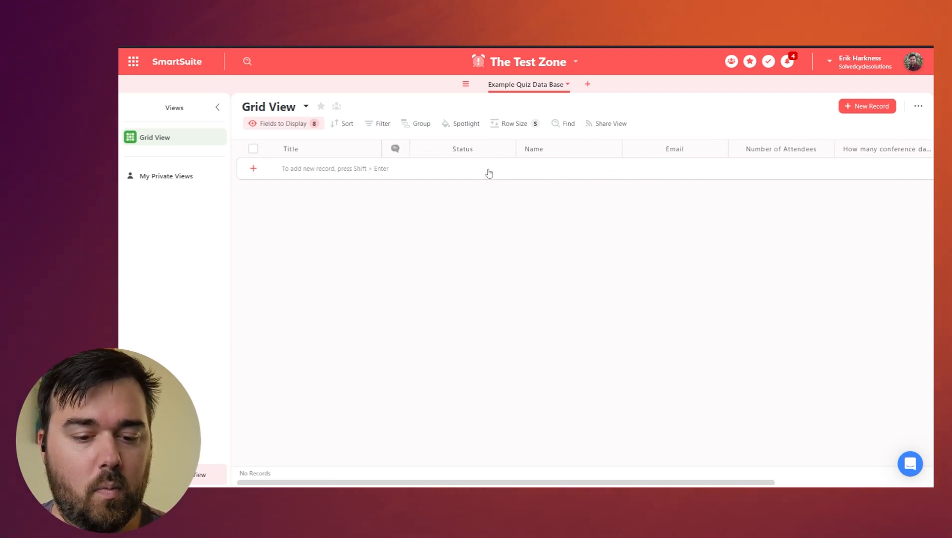
{"action": "scroll", "coordinate": [483, 172], "scroll_direction": "right", "scroll_amount": 3}
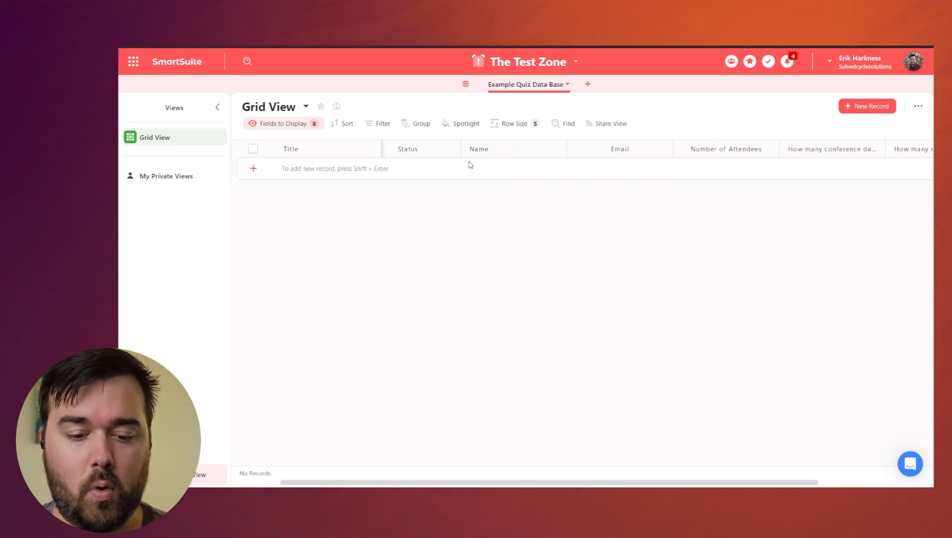
{"action": "scroll", "coordinate": [586, 163], "scroll_direction": "right", "scroll_amount": 2}
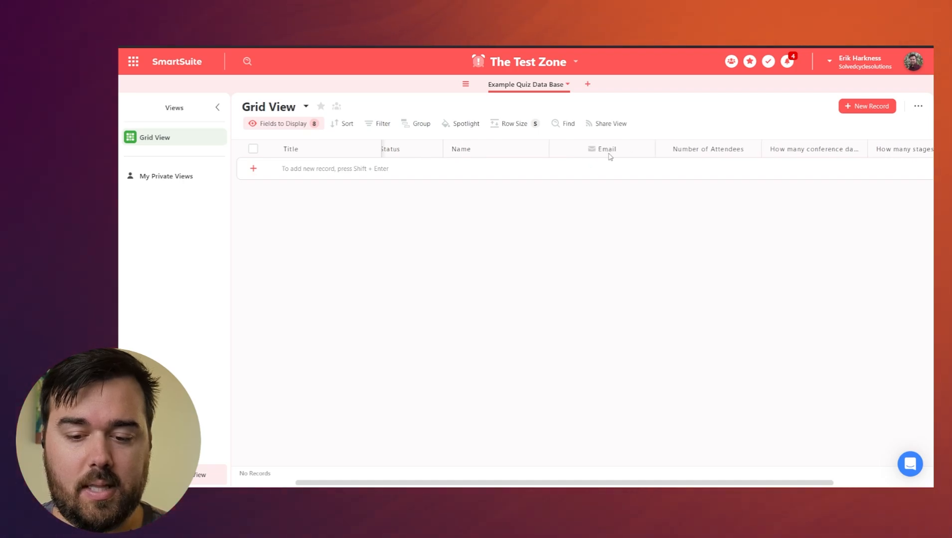
{"action": "scroll", "coordinate": [658, 159], "scroll_direction": "right", "scroll_amount": 2}
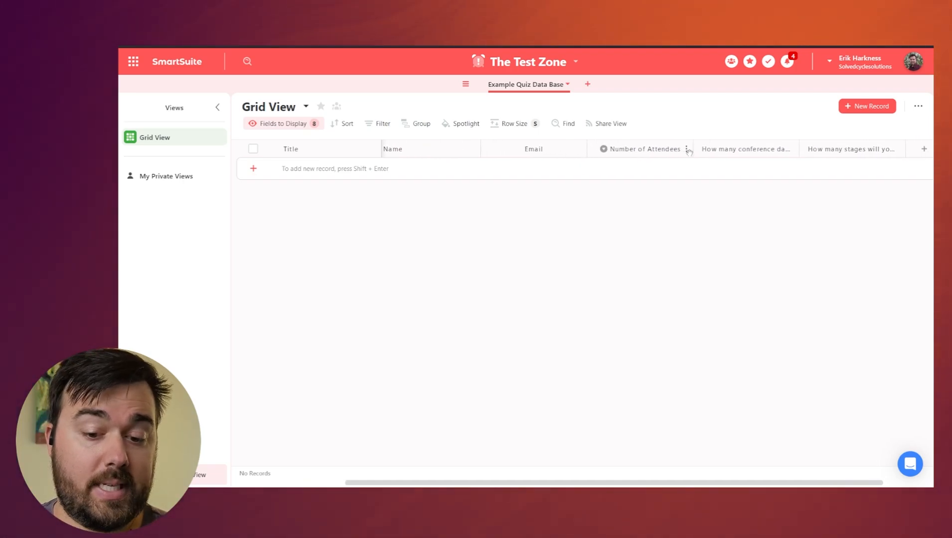
{"action": "scroll", "coordinate": [735, 157], "scroll_direction": "right", "scroll_amount": 3}
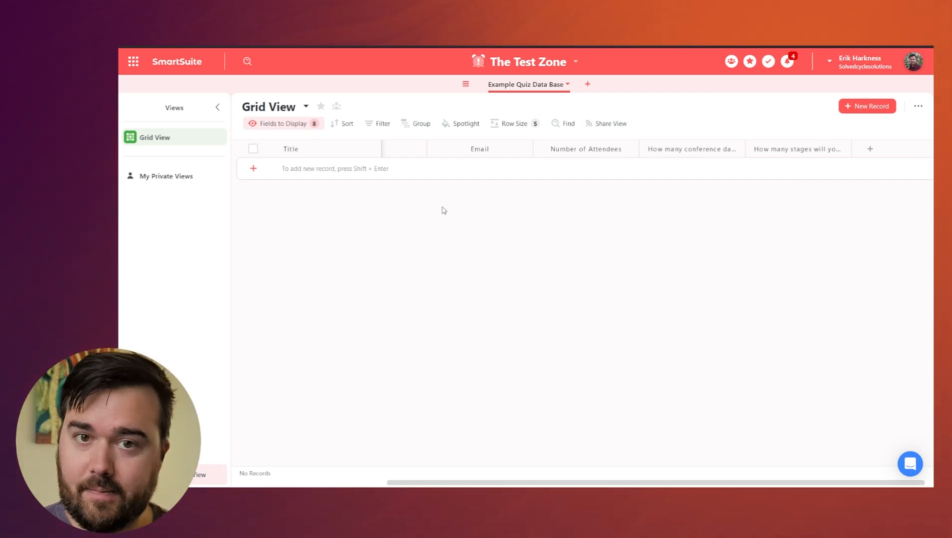
Create a new Form view named 'Estimate Submission Form'.
{"action": "left_click", "coordinate": [174, 475]}
{"action": "left_click", "coordinate": [290, 474]}
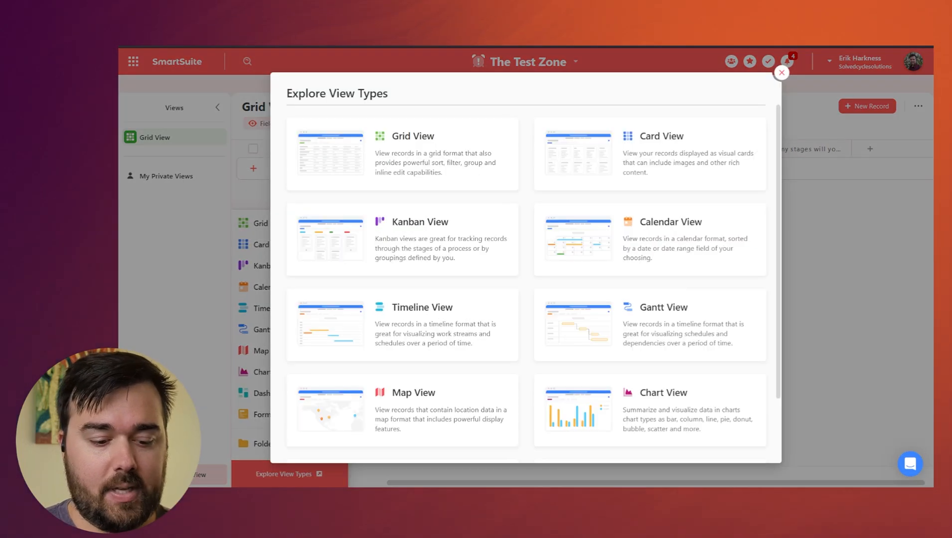
{"action": "scroll", "coordinate": [674, 282], "scroll_direction": "down", "scroll_amount": 2}
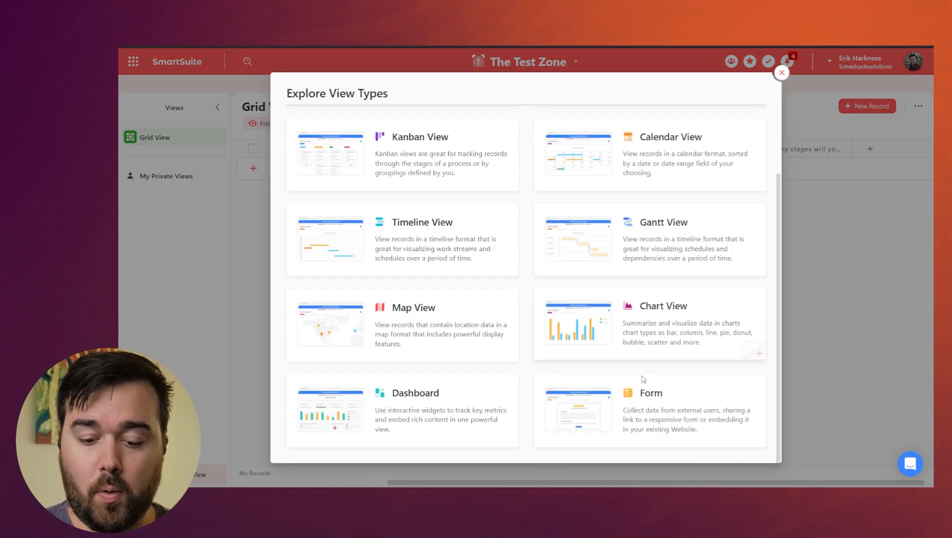
{"action": "left_click", "coordinate": [650, 408]}
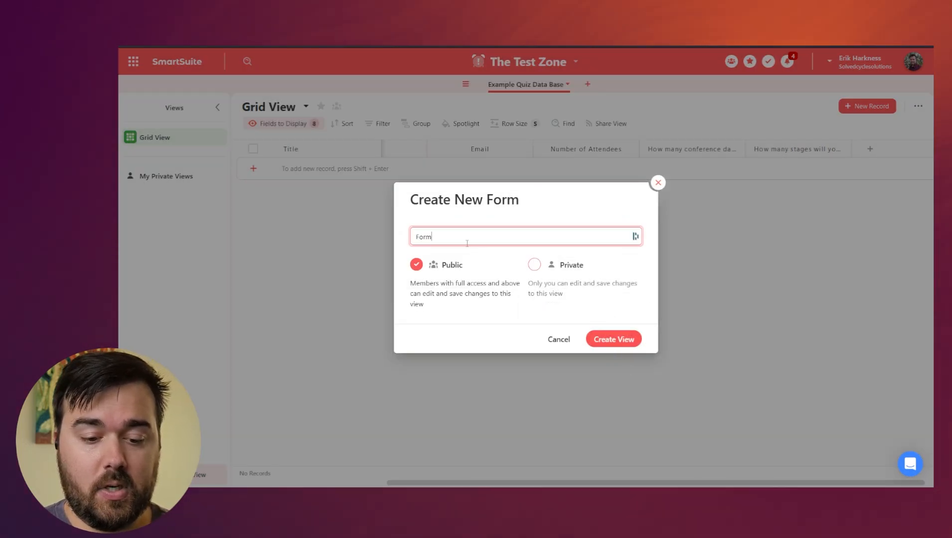
{"action": "left_click_drag", "start_coordinate": [456, 237], "coordinate": [370, 244]}
{"action": "type", "text": "Estimat"}
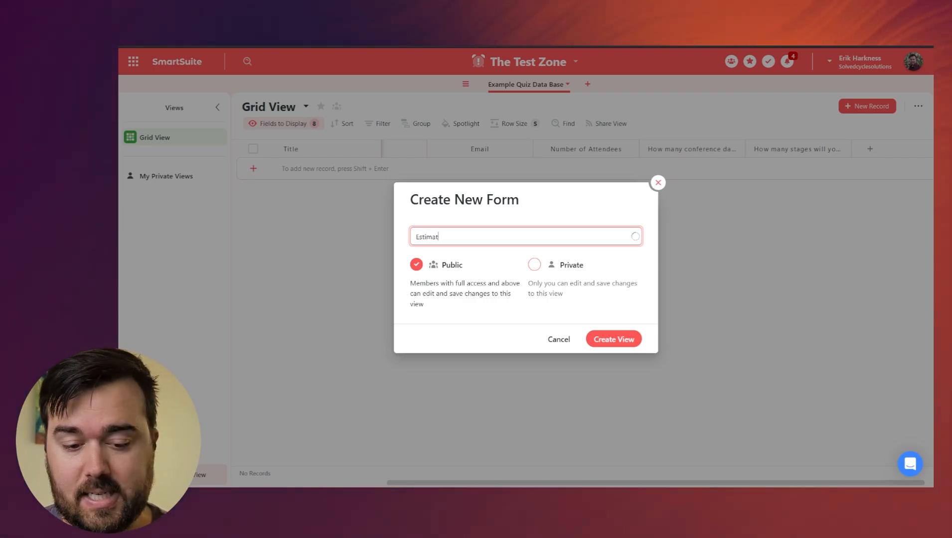
{"action": "type", "text": "e Submission Form"}
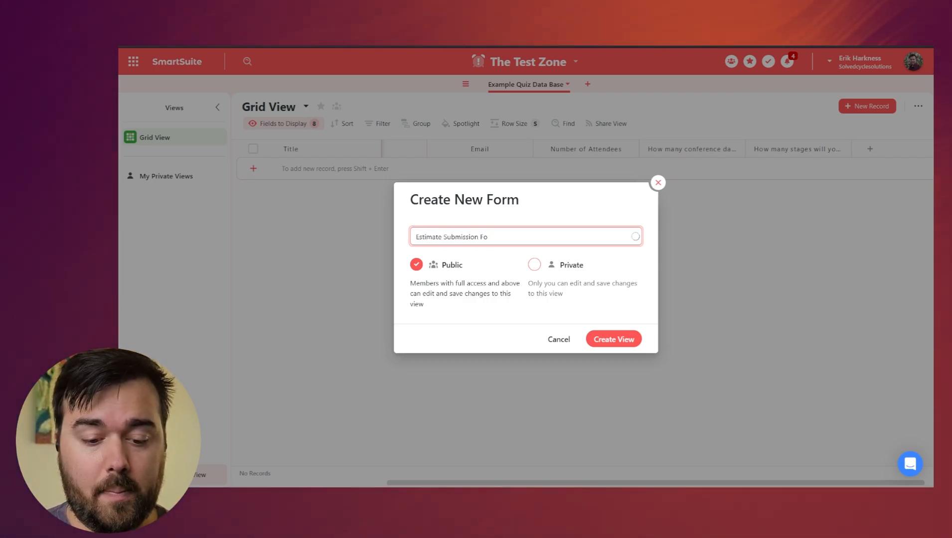
{"action": "left_click", "coordinate": [613, 339]}
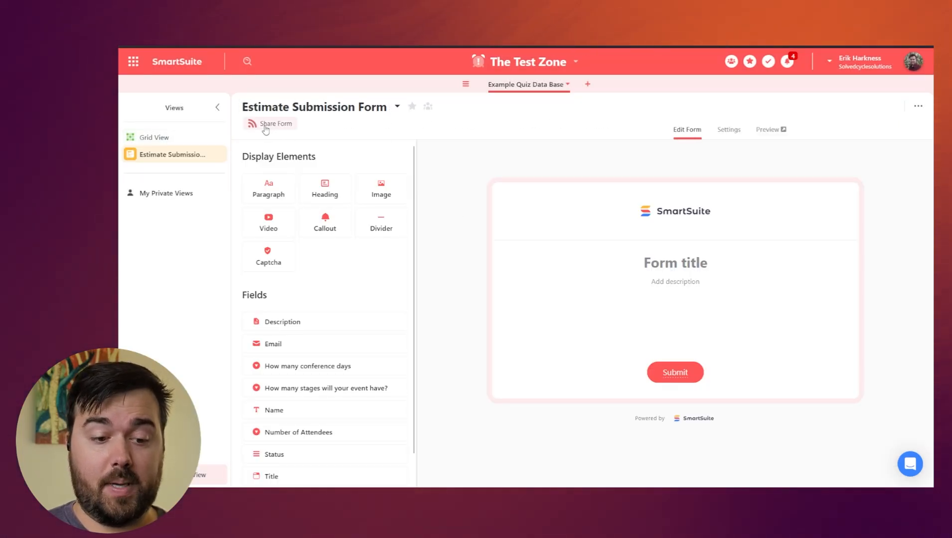
Turn on public sharing for the form and copy its shareable link.
{"action": "left_click", "coordinate": [266, 123]}
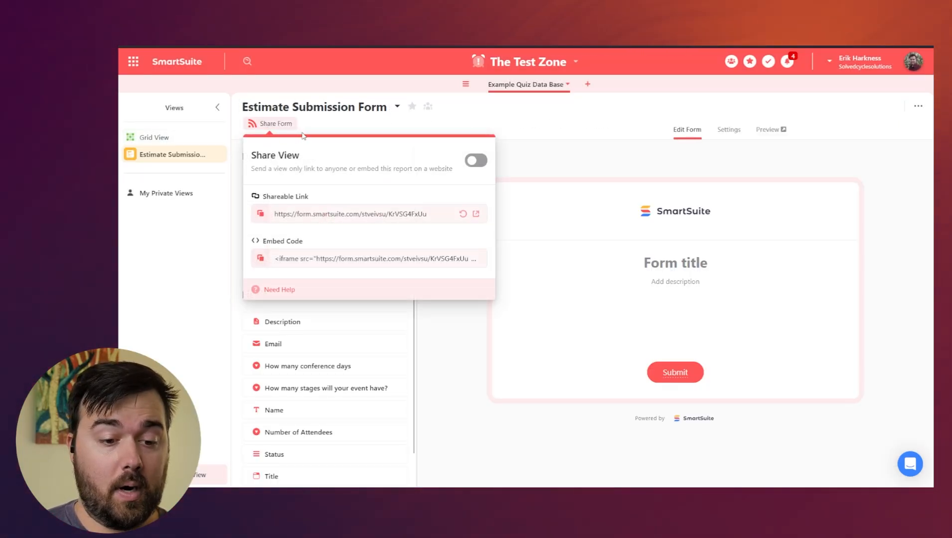
{"action": "left_click", "coordinate": [475, 160]}
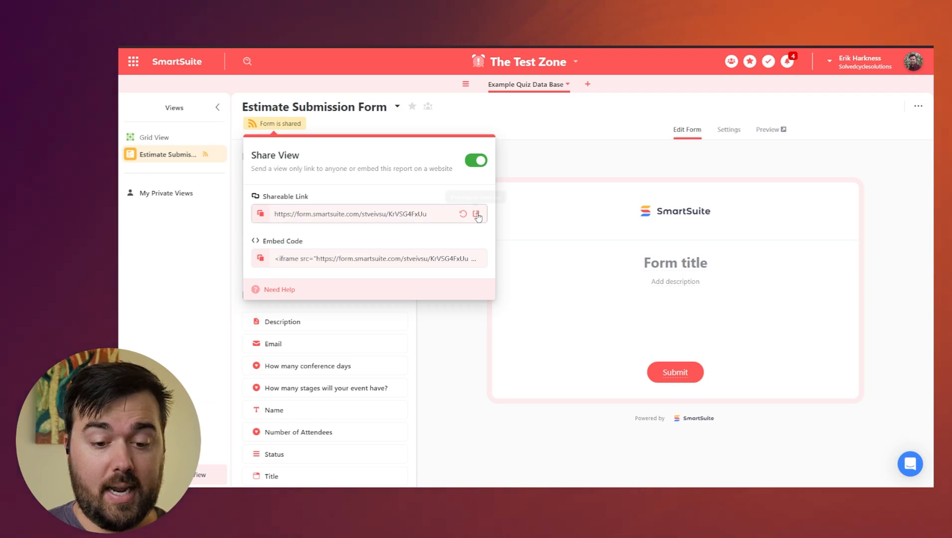
{"action": "double_click", "coordinate": [437, 212]}
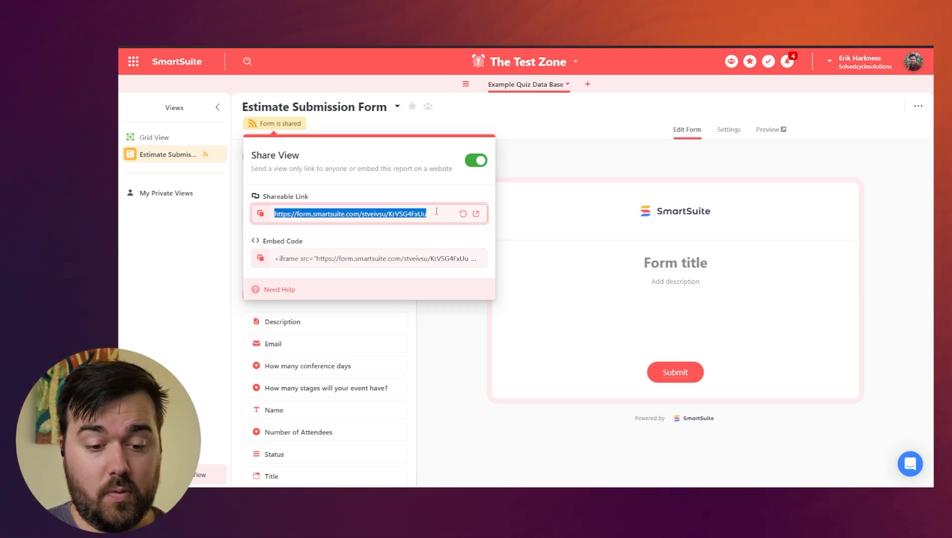
{"action": "left_click", "coordinate": [565, 151]}
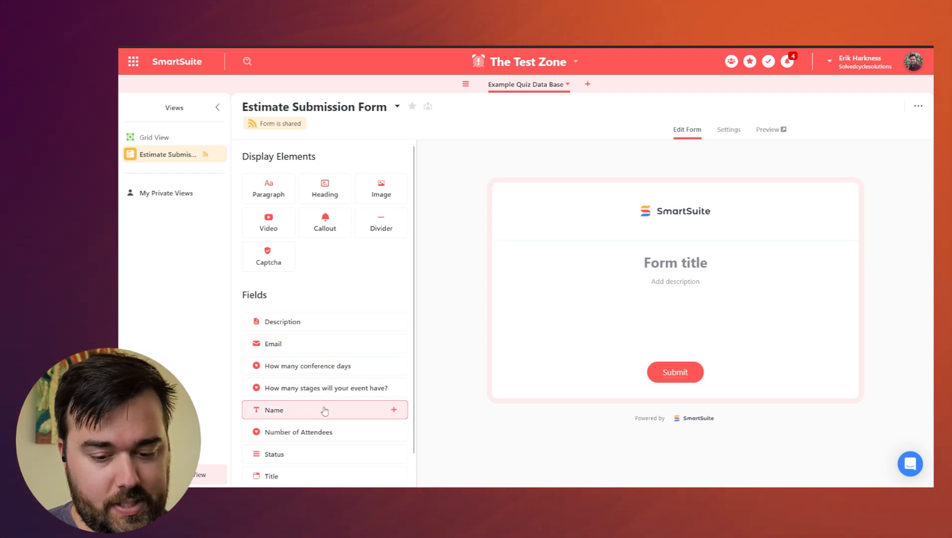
Add Name, Email, conference days, stages and Number of Attendees fields to the form in that order.
{"action": "left_click_drag", "start_coordinate": [299, 410], "coordinate": [657, 268]}
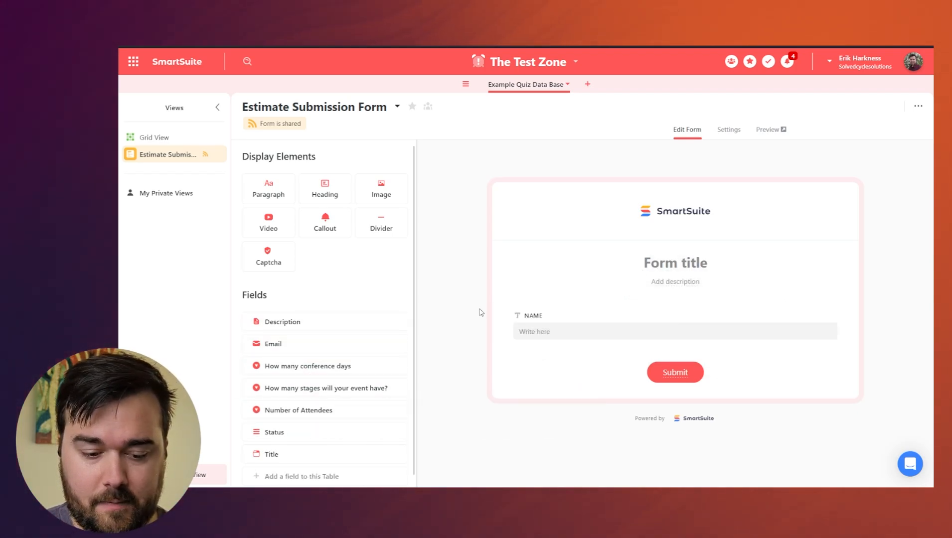
{"action": "left_click_drag", "start_coordinate": [314, 343], "coordinate": [620, 369]}
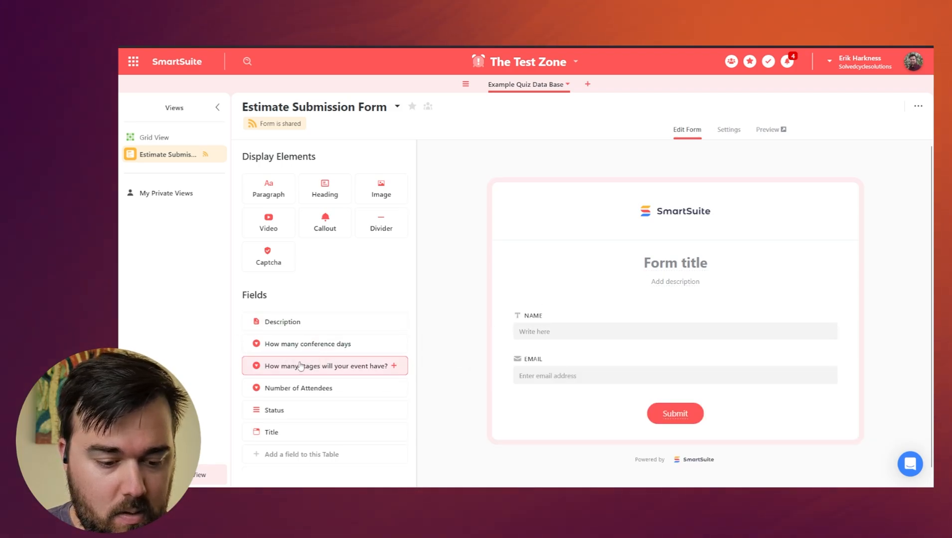
{"action": "left_click_drag", "start_coordinate": [473, 394], "coordinate": [509, 408]}
{"action": "left_click_drag", "start_coordinate": [304, 366], "coordinate": [573, 419]}
{"action": "left_click_drag", "start_coordinate": [272, 342], "coordinate": [573, 398]}
Title the form 'Please Fill This out So we can give you an estimate' and load its shared link in a new tab.
{"action": "left_click", "coordinate": [683, 256]}
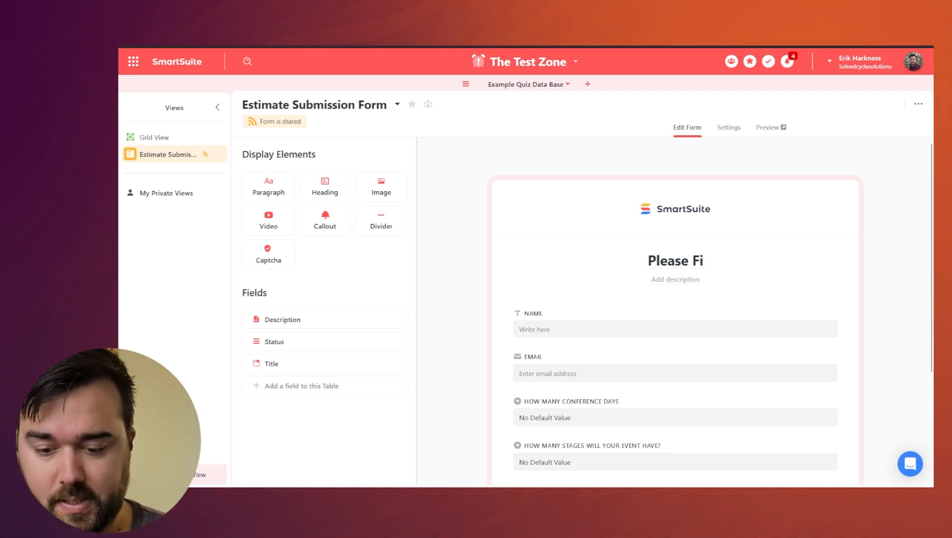
{"action": "type", "text": "Please Fill This out "}
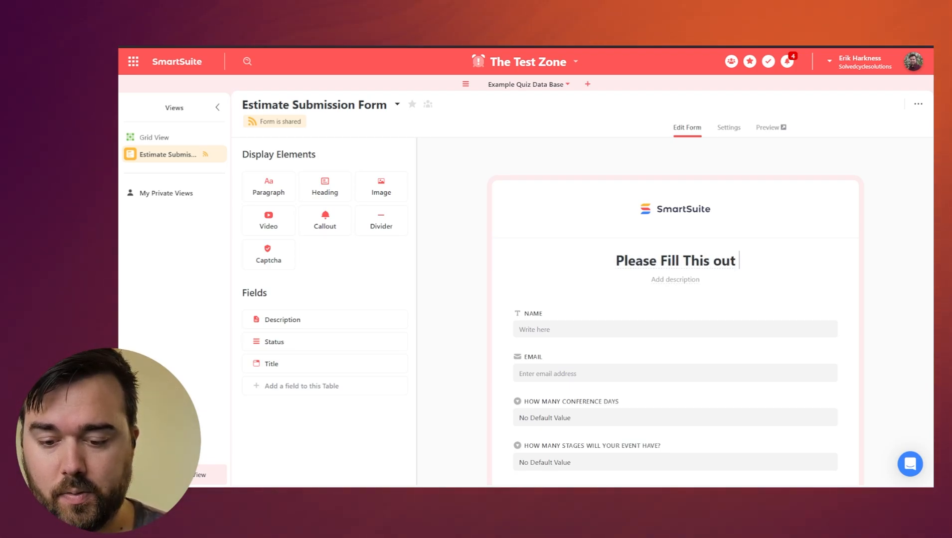
{"action": "type", "text": "So we ca"}
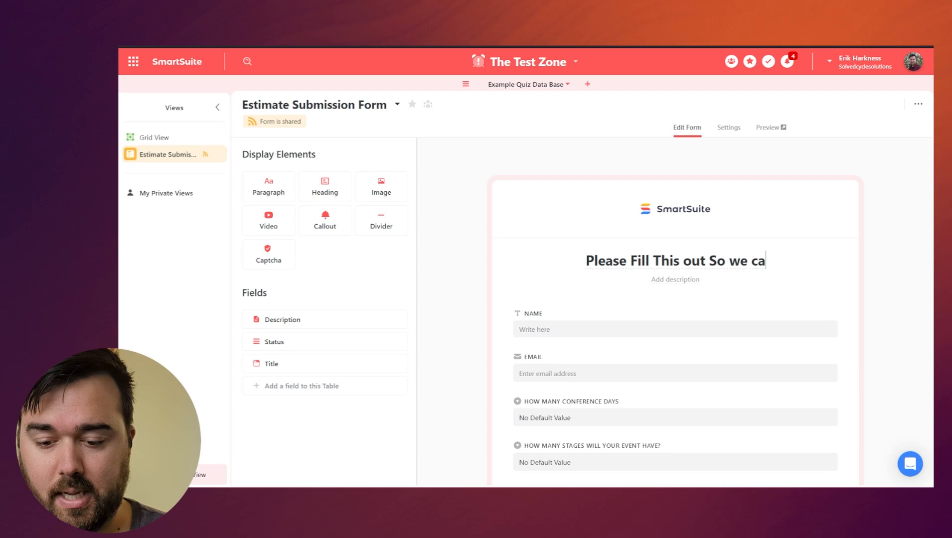
{"action": "type", "text": "n give you an estimate"}
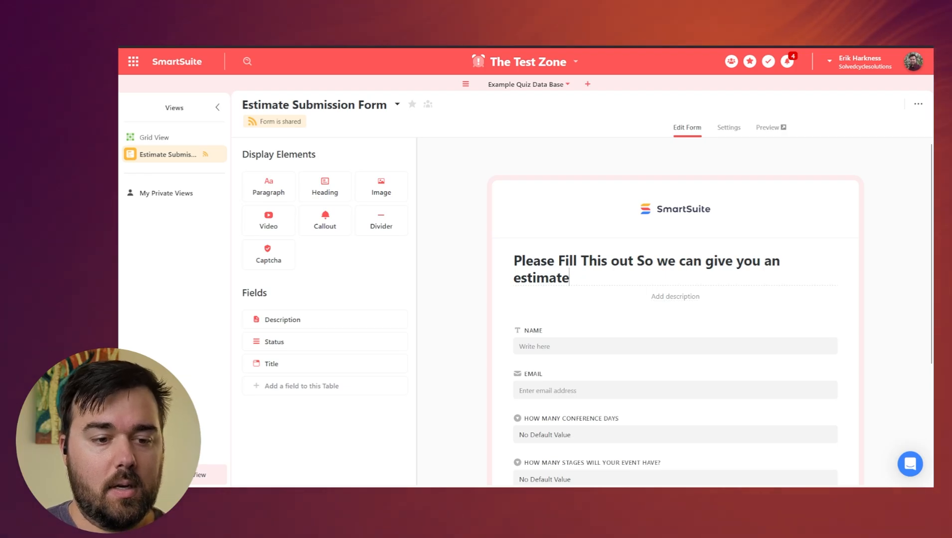
{"action": "key", "text": "ctrl+t"}
{"action": "key", "text": "ctrl+v"}
{"action": "key", "text": "Return"}
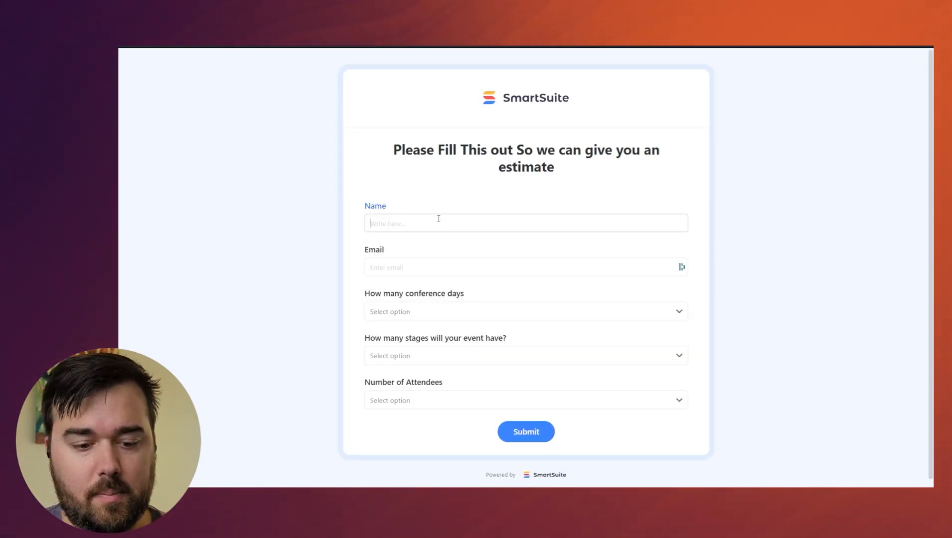
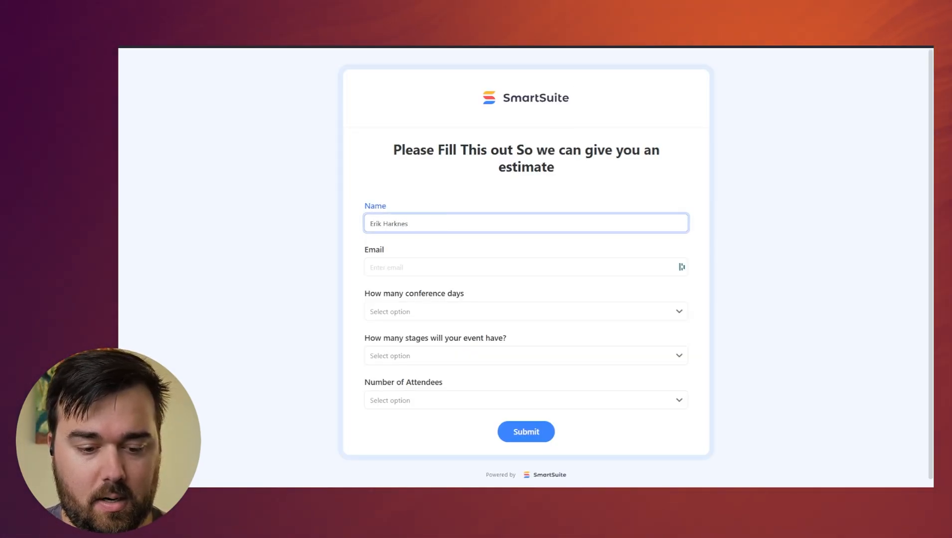
Fill in the submitter's full name and e-mail address on the public form.
{"action": "key", "text": "Tab"}
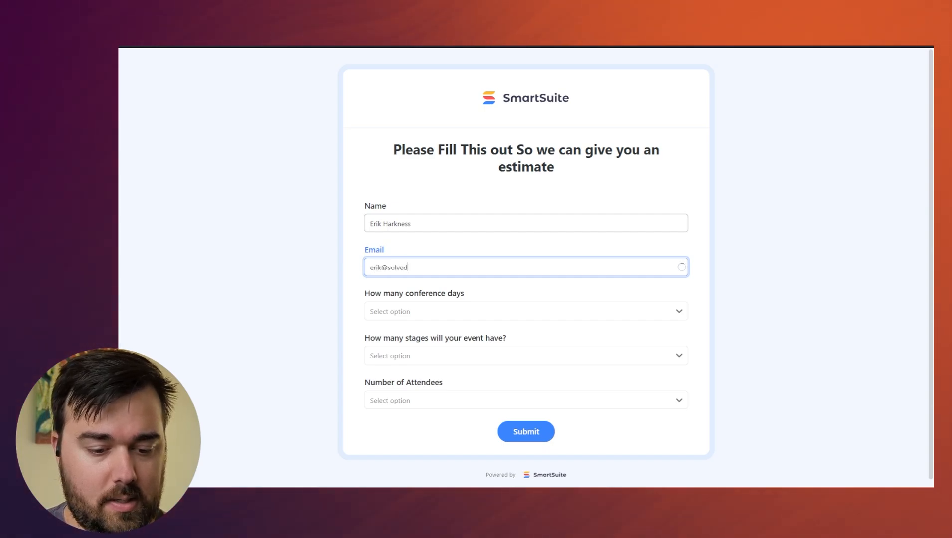
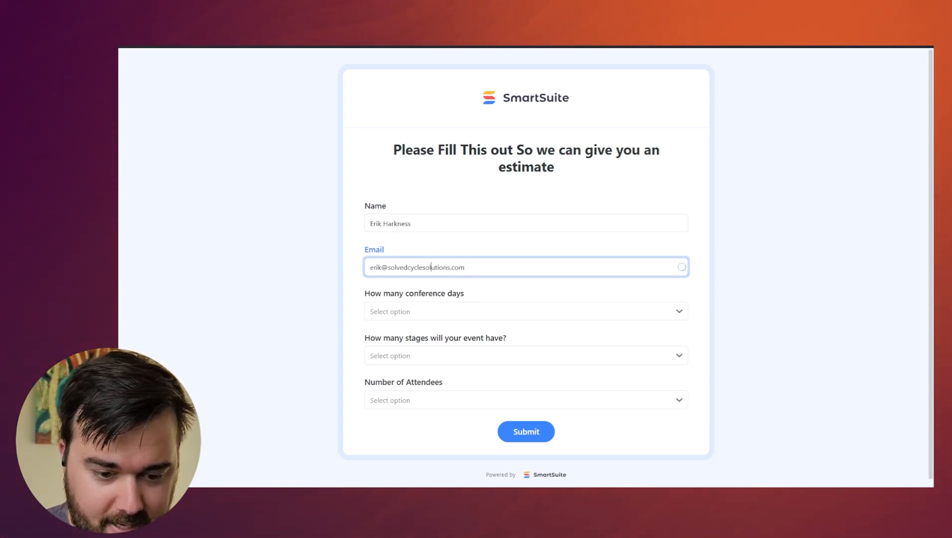
Choose 3-5 conference days, 1-3 stages and 300-500 attendees, submit, and return to SmartSuite.
{"action": "left_click", "coordinate": [422, 314]}
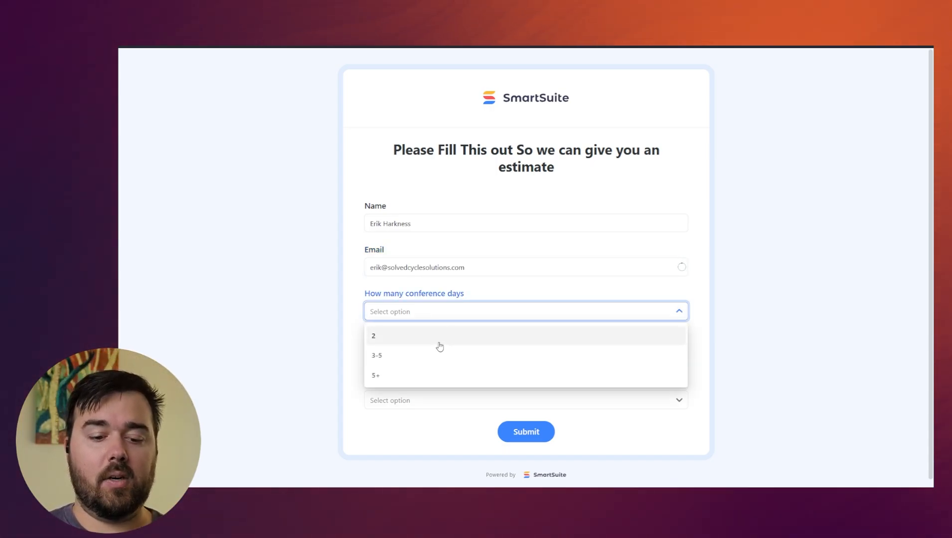
{"action": "left_click", "coordinate": [395, 356]}
{"action": "left_click", "coordinate": [401, 360]}
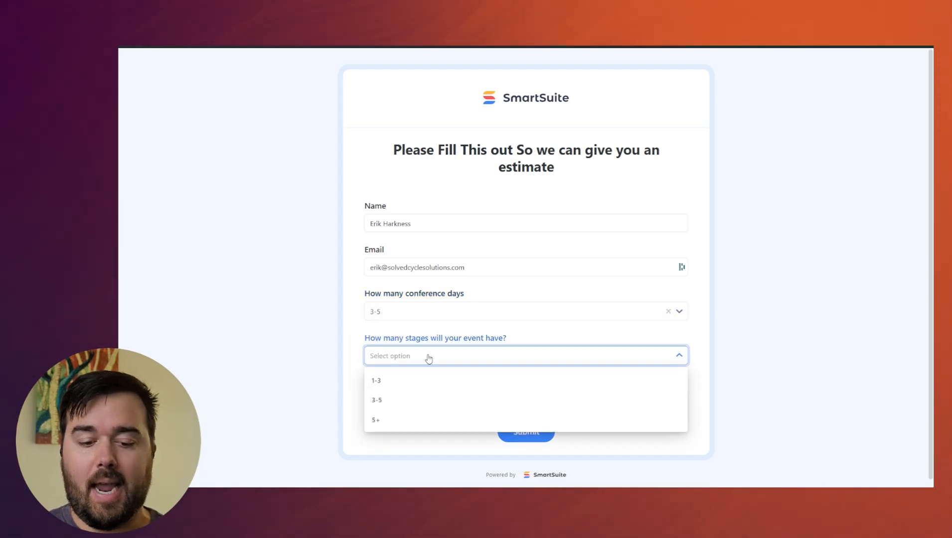
{"action": "left_click", "coordinate": [420, 386]}
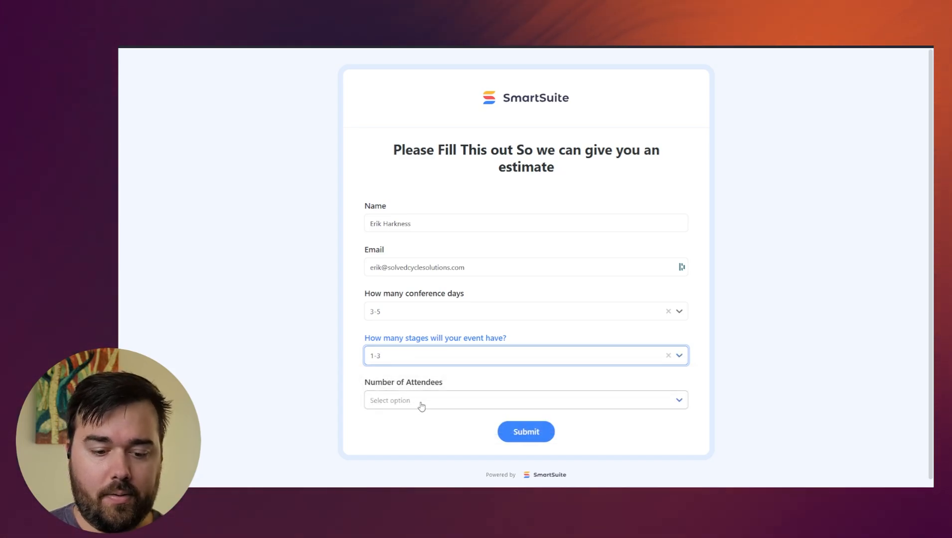
{"action": "left_click", "coordinate": [421, 404]}
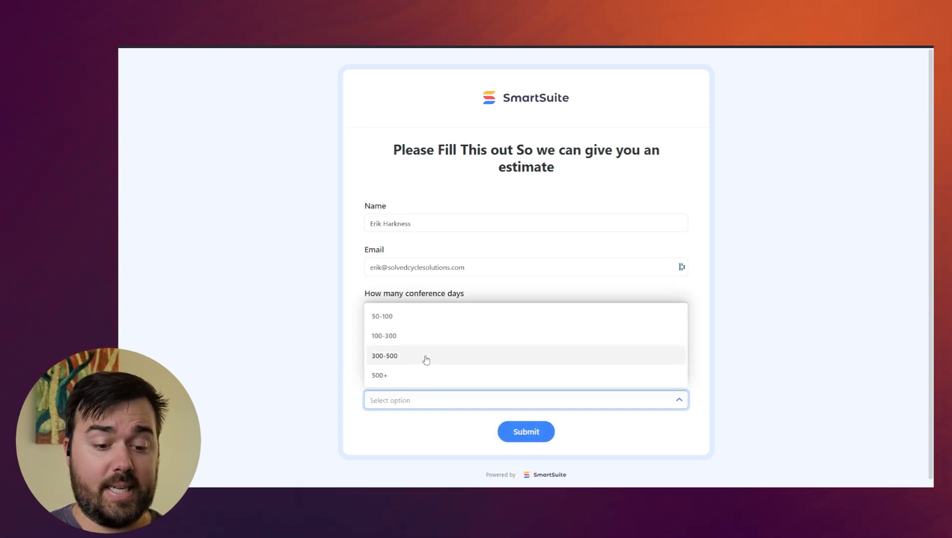
{"action": "left_click", "coordinate": [424, 357]}
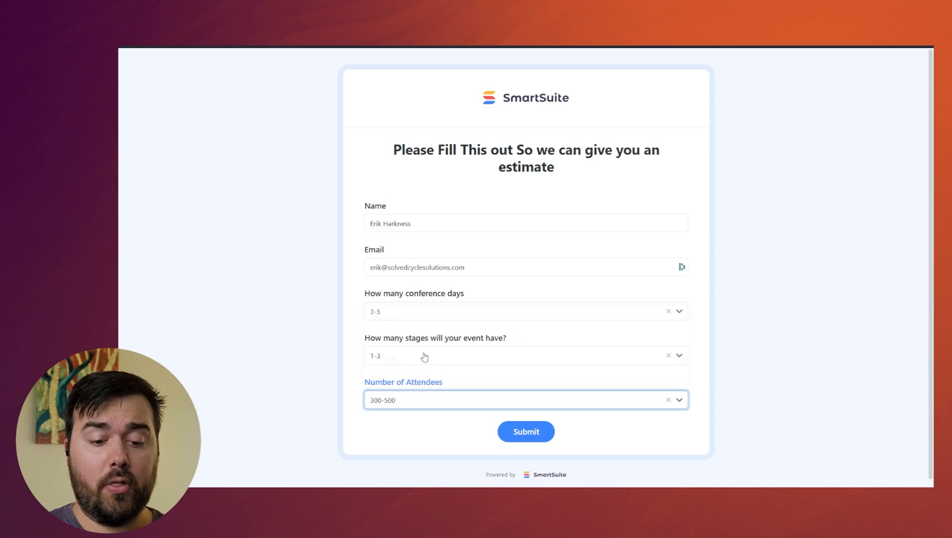
{"action": "left_click", "coordinate": [516, 433]}
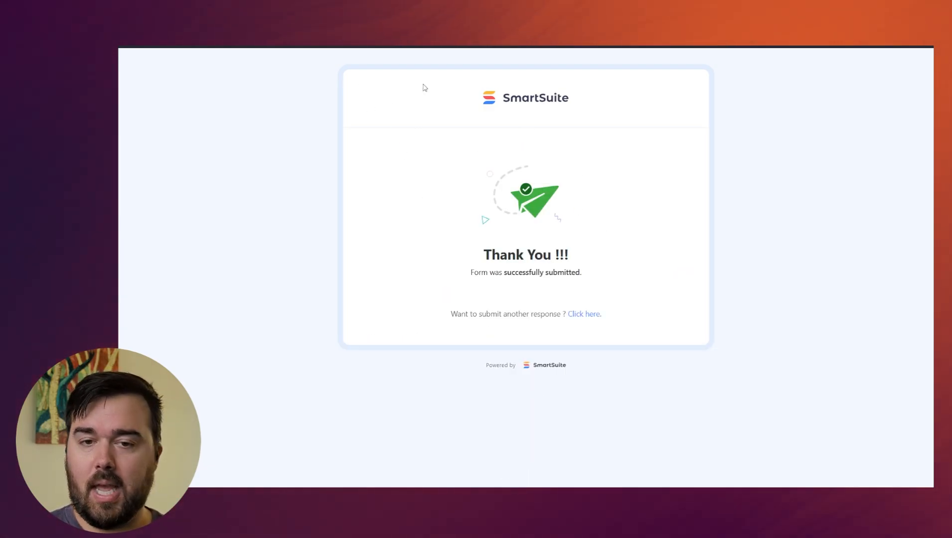
{"action": "key", "text": "ctrl+shift+Tab"}
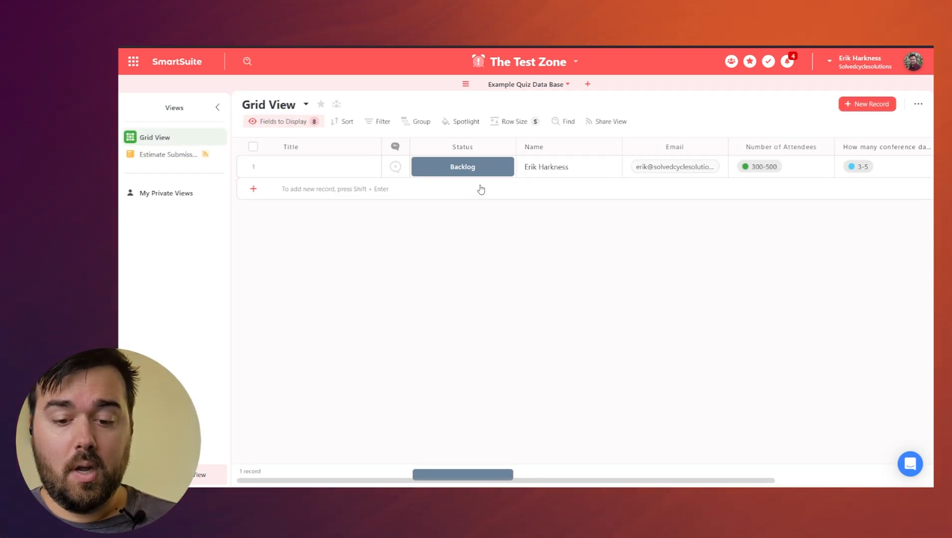
Check the submitted record's 3-5 conference days value in the grid and select that column.
{"action": "scroll", "coordinate": [481, 189], "scroll_direction": "right", "scroll_amount": 5}
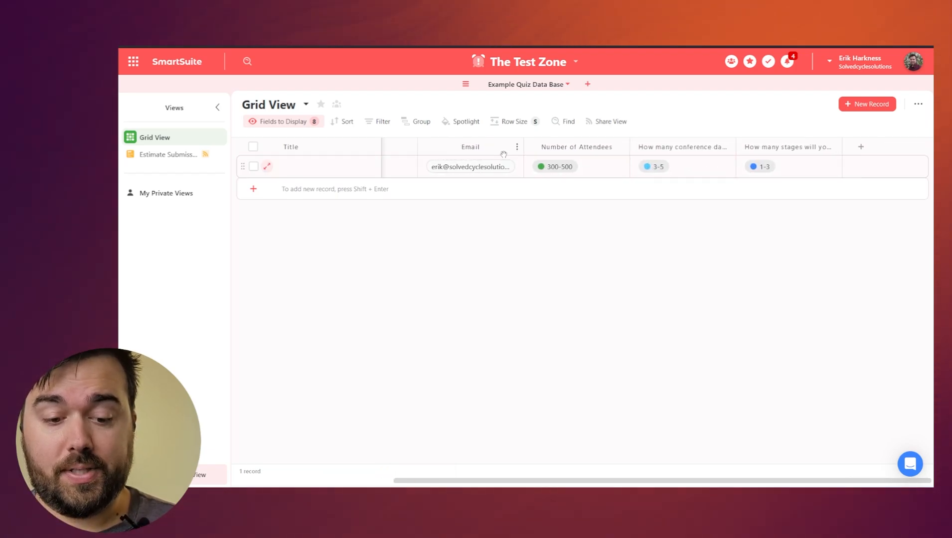
{"action": "scroll", "coordinate": [503, 154], "scroll_direction": "left", "scroll_amount": 3}
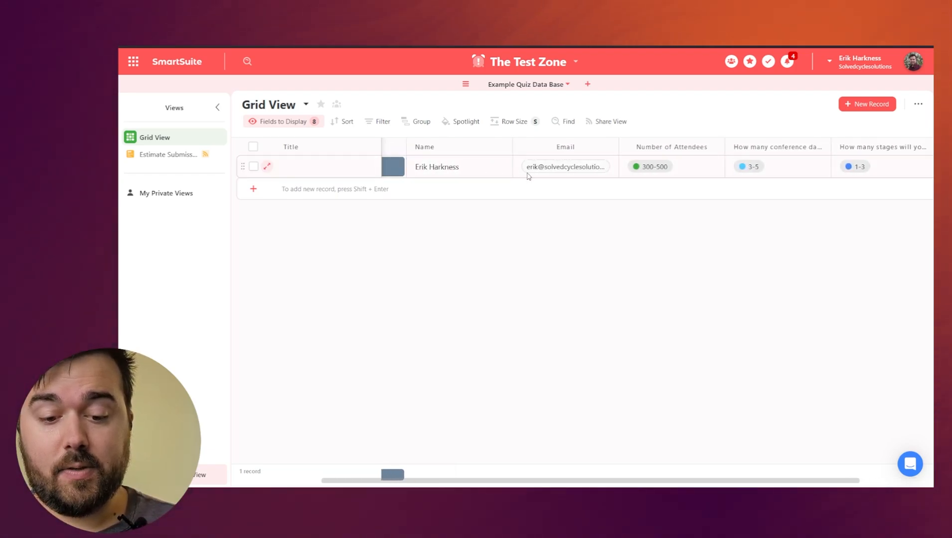
{"action": "scroll", "coordinate": [528, 176], "scroll_direction": "right", "scroll_amount": 2}
{"action": "left_click", "coordinate": [631, 172]}
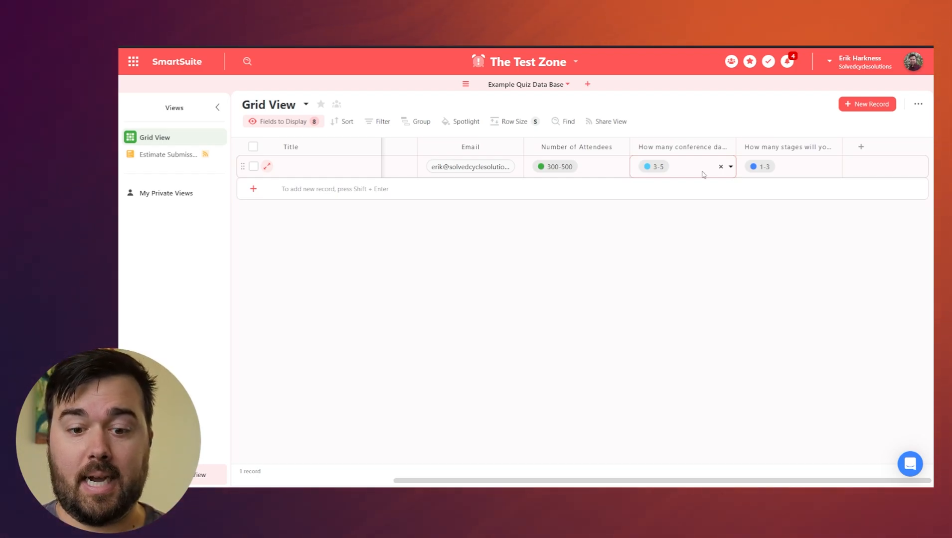
{"action": "left_click", "coordinate": [701, 222]}
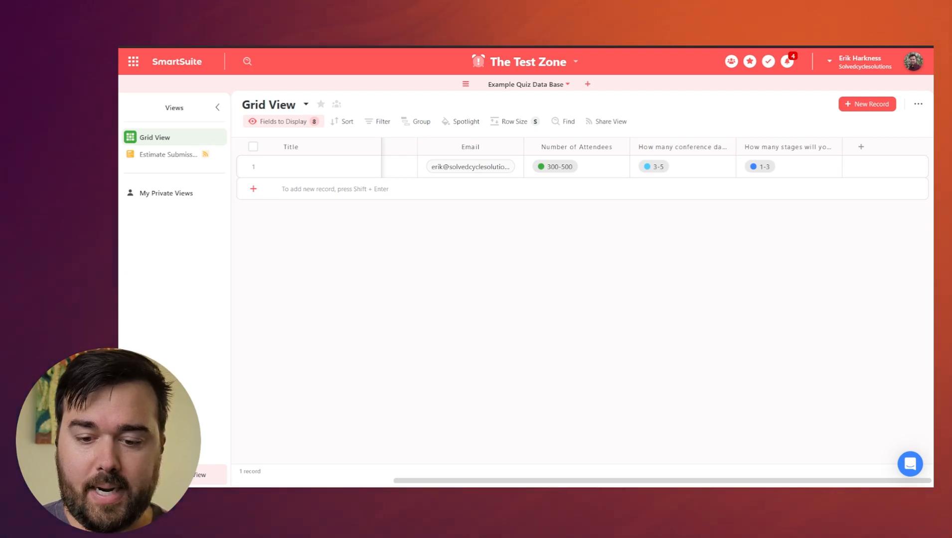
{"action": "left_click", "coordinate": [708, 147]}
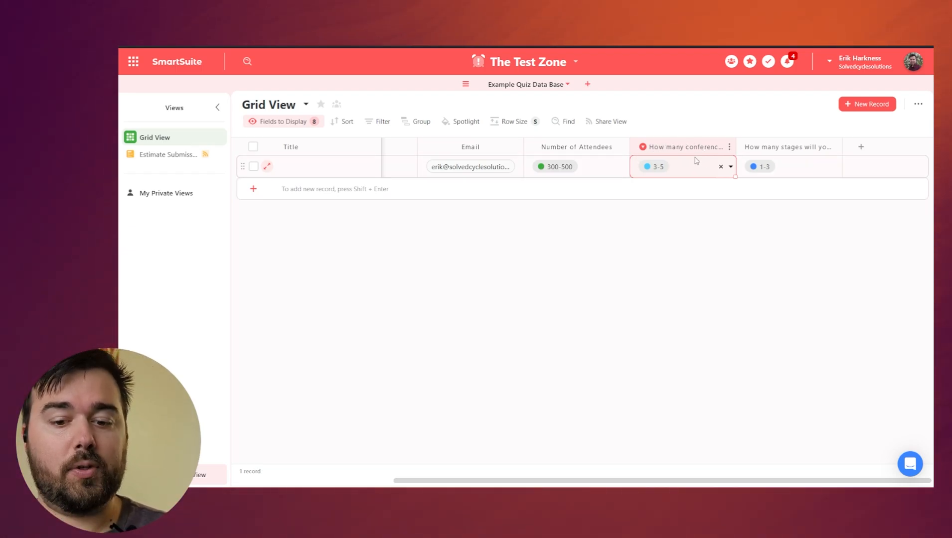
Move the 'How many stages' column ahead of the 'How many conference days' column.
{"action": "left_click_drag", "start_coordinate": [800, 147], "coordinate": [697, 149]}
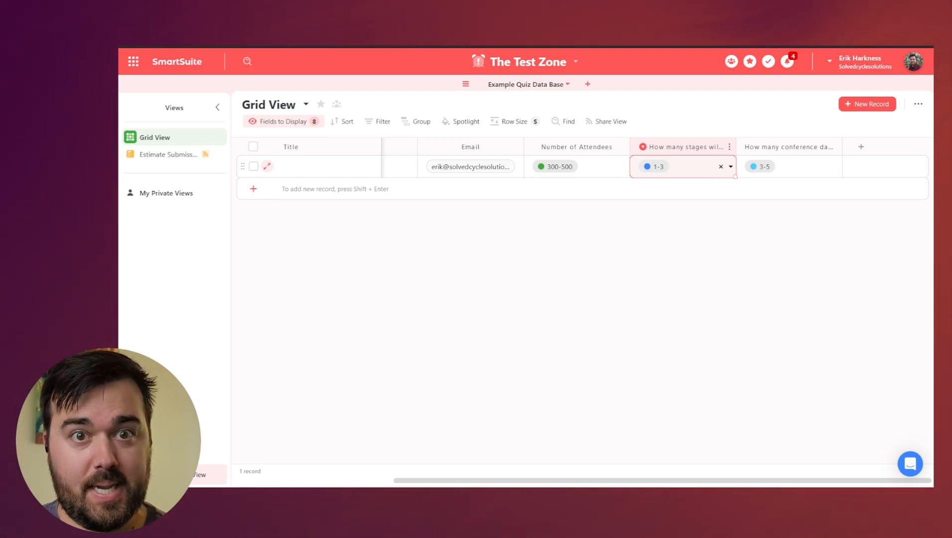
{"action": "left_click", "coordinate": [579, 306]}
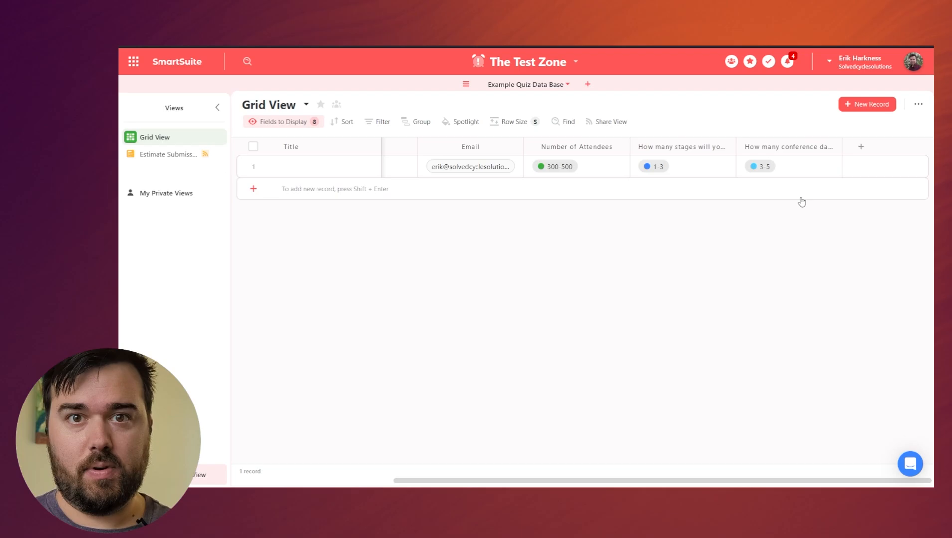
Add a new Formula field to the grid and switch on its Advanced Editor.
{"action": "left_click", "coordinate": [859, 148]}
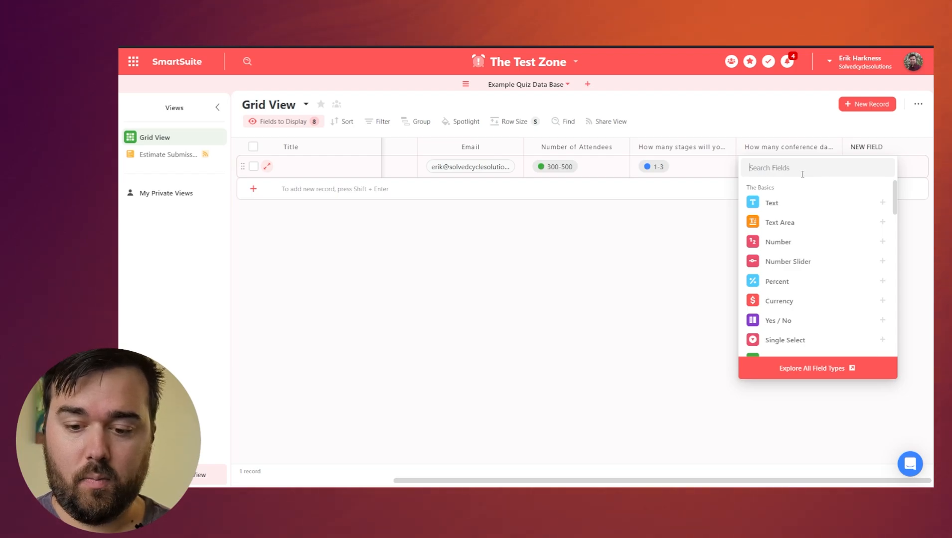
{"action": "type", "text": "form"}
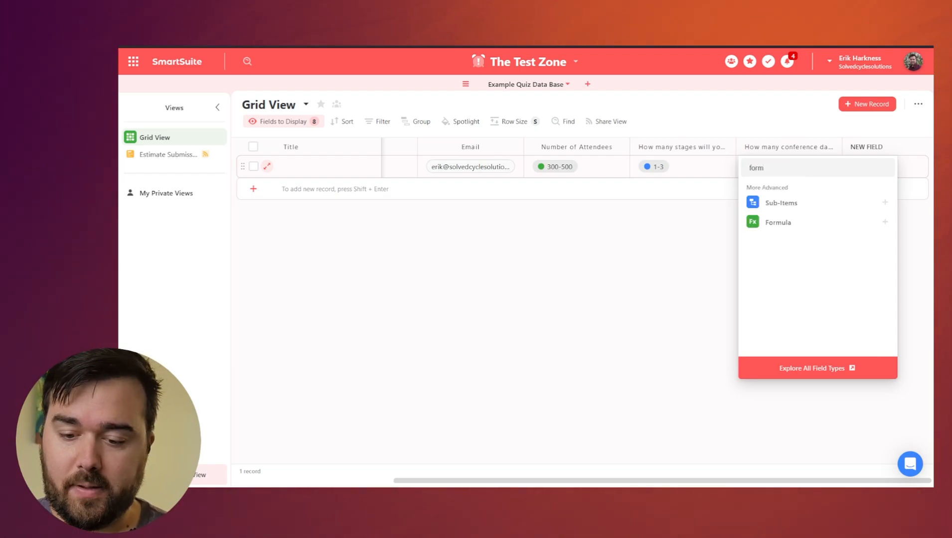
{"action": "left_click", "coordinate": [790, 222]}
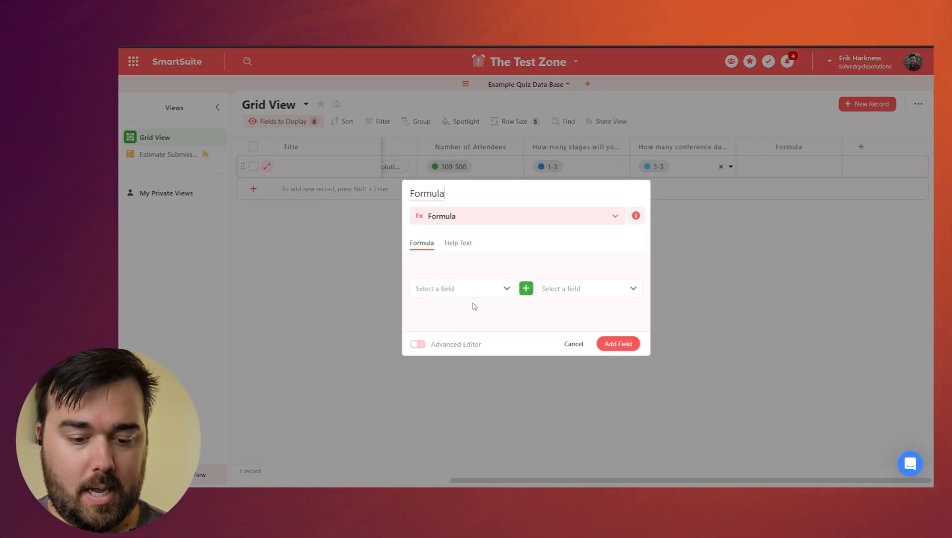
{"action": "left_click", "coordinate": [417, 344]}
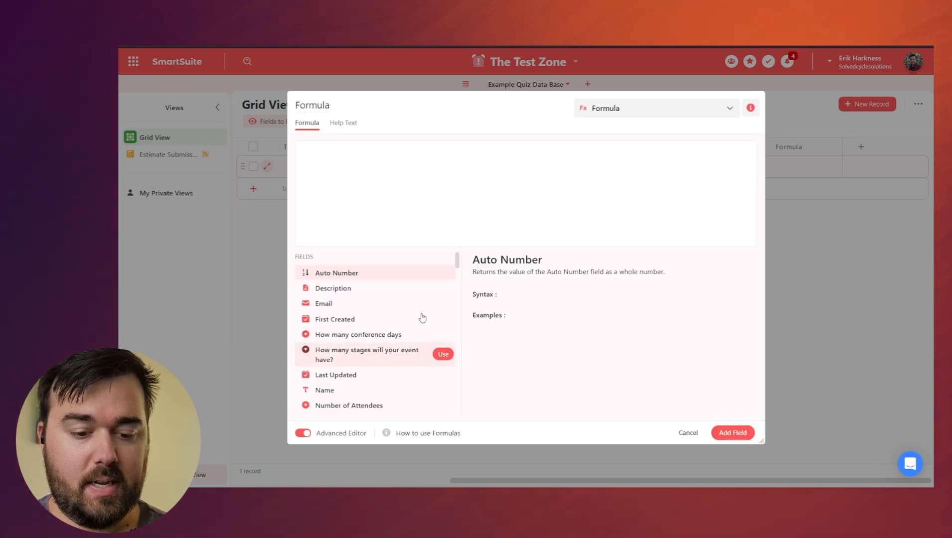
Start the formula with an empty CASE function, case([]).
{"action": "left_click", "coordinate": [386, 165]}
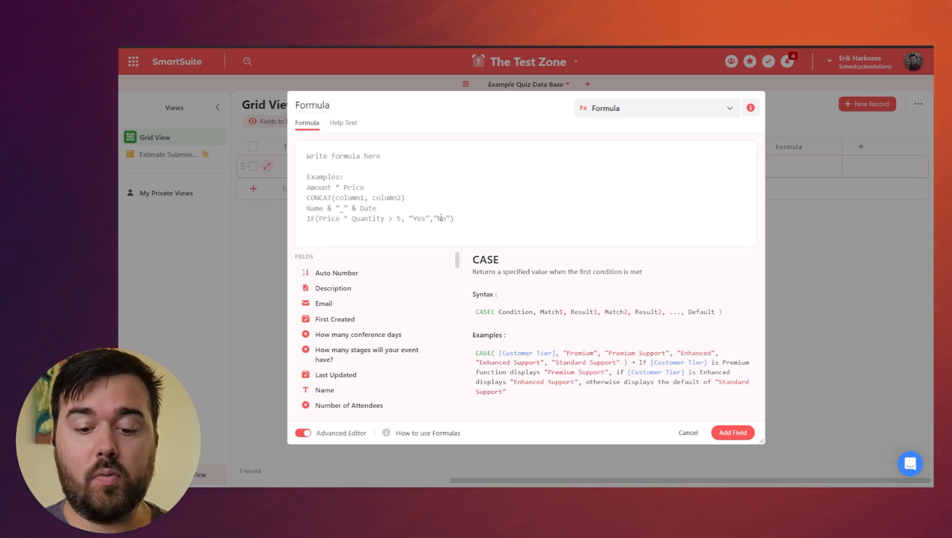
{"action": "left_click", "coordinate": [338, 169]}
{"action": "type", "text": "case"}
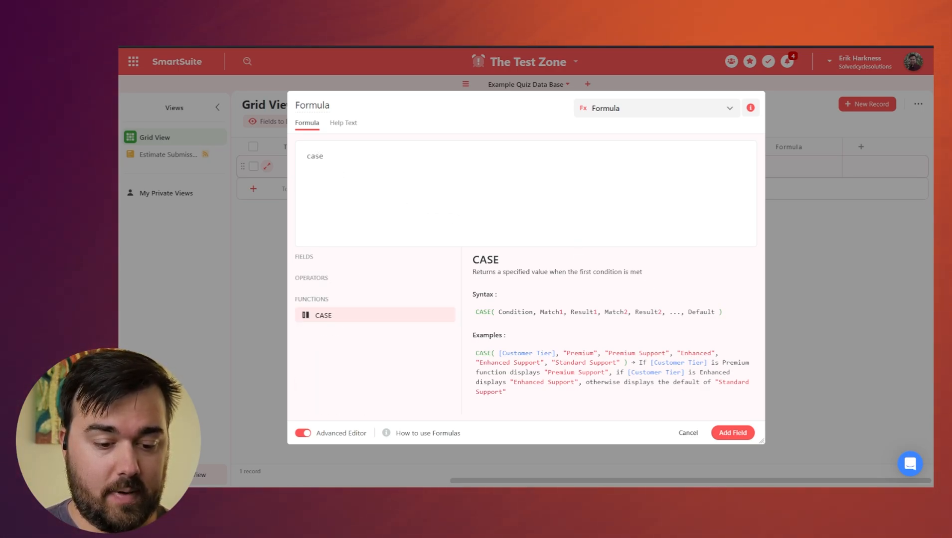
{"action": "type", "text": "(["}
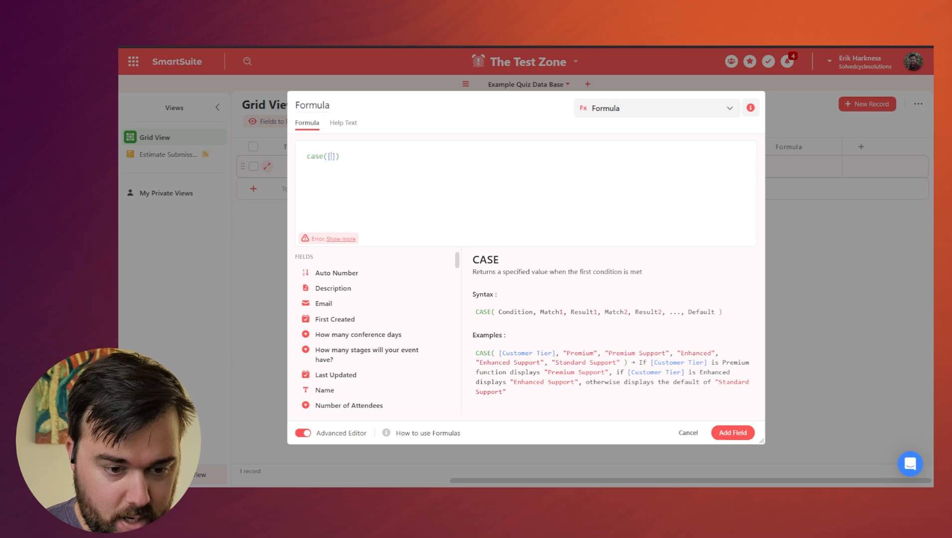
Make the CASE formula map [Number of Attendees] value "50-100" to "5000".
{"action": "type", "text": "numbe"}
{"action": "type", "text": "r of atte"}
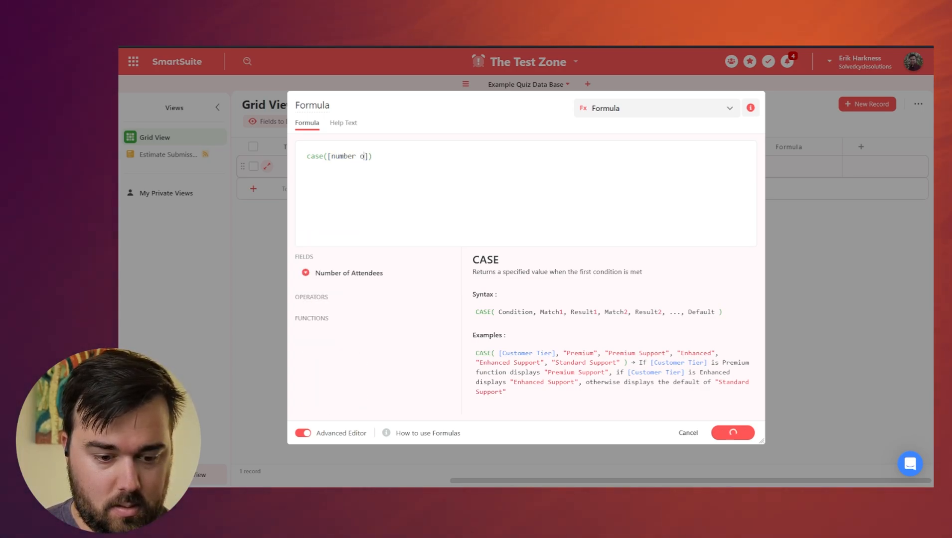
{"action": "type", "text": "nd"}
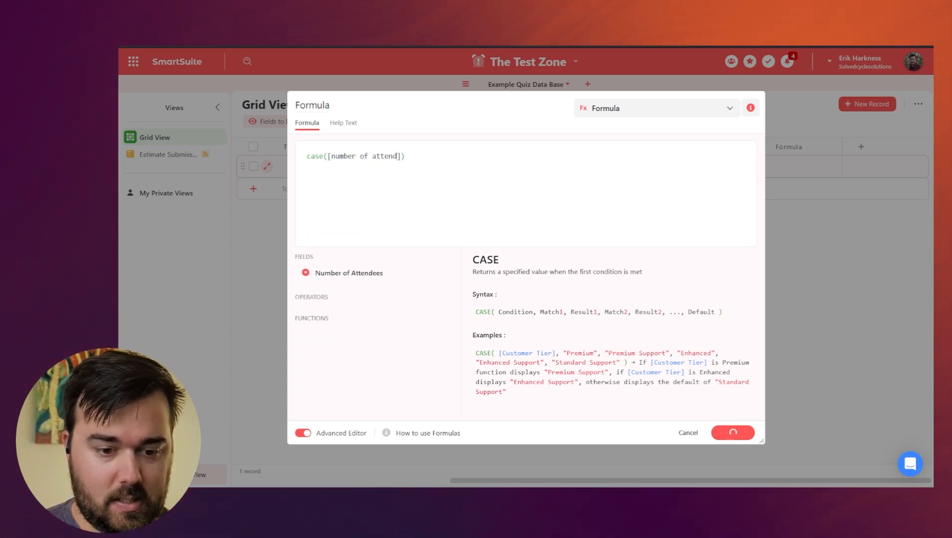
{"action": "type", "text": "ees"}
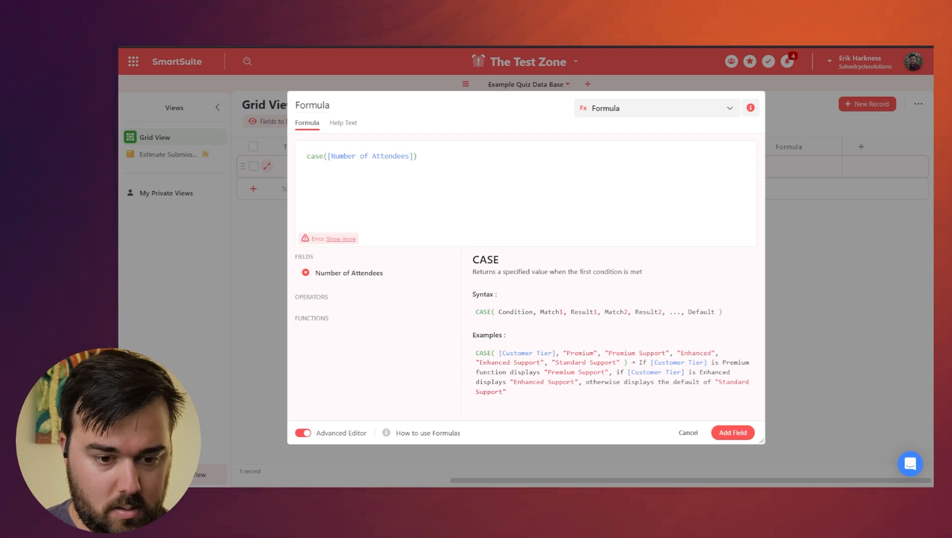
{"action": "key", "text": "Right"}
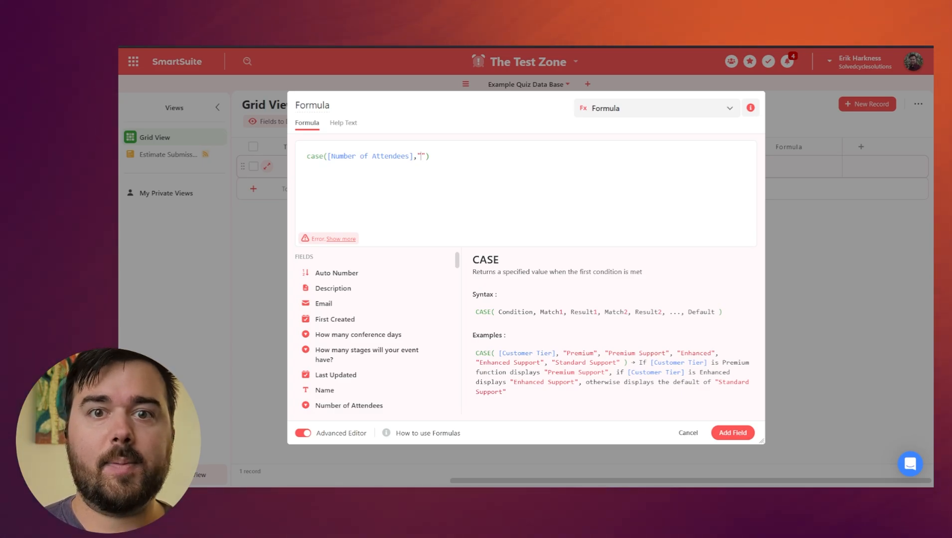
{"action": "type", "text": "50-100"}
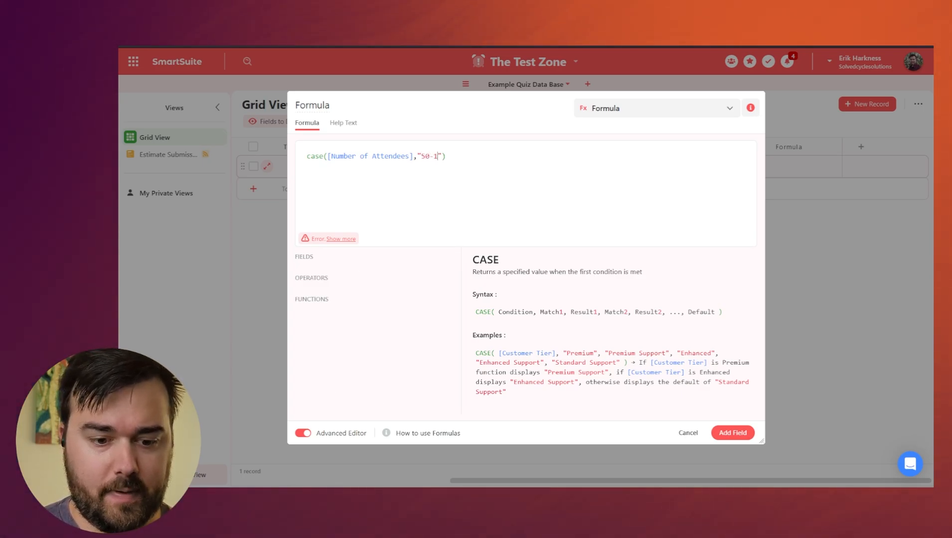
{"action": "key", "text": "Right"}
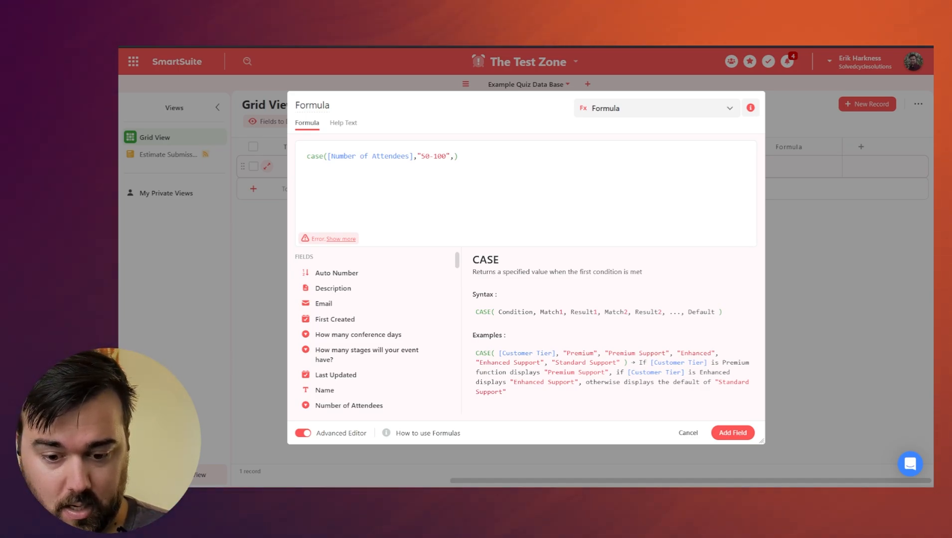
{"action": "type", "text": "\""}
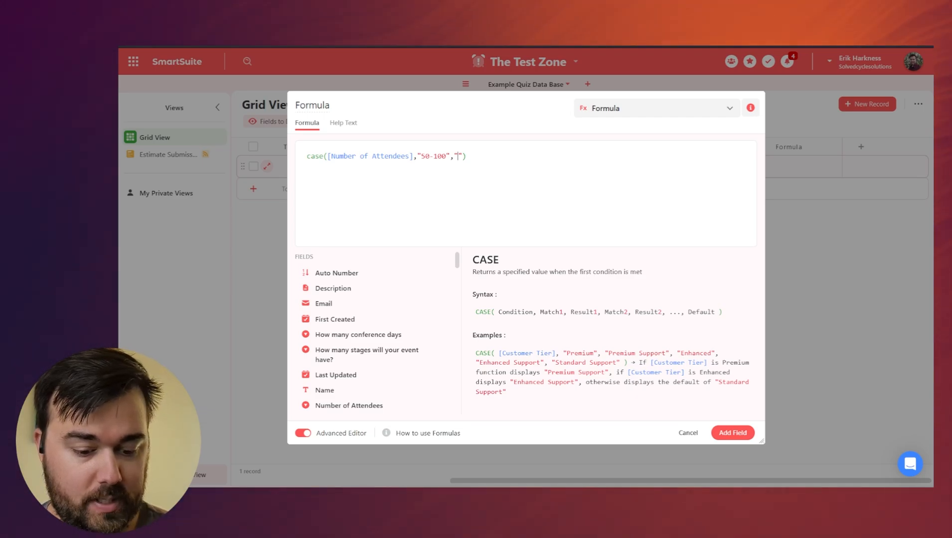
{"action": "type", "text": "500"}
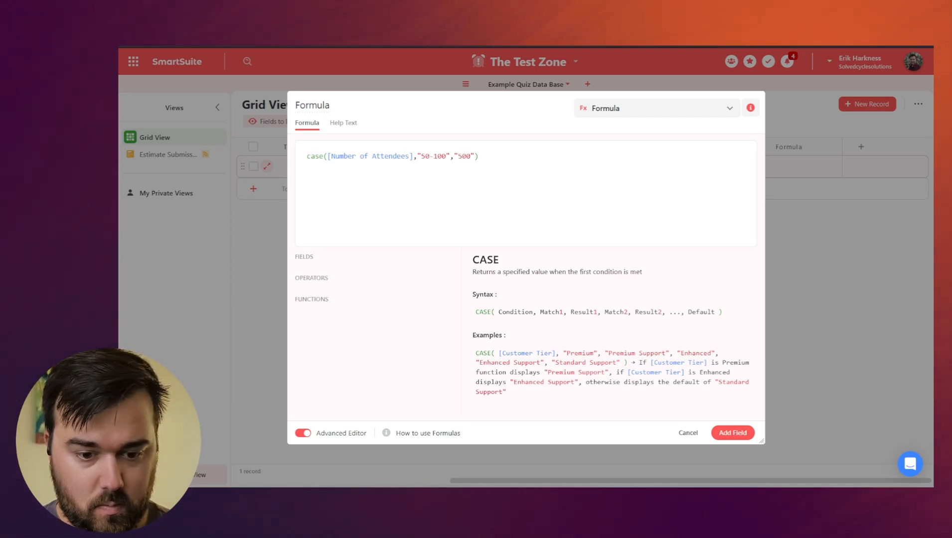
{"action": "type", "text": "0"}
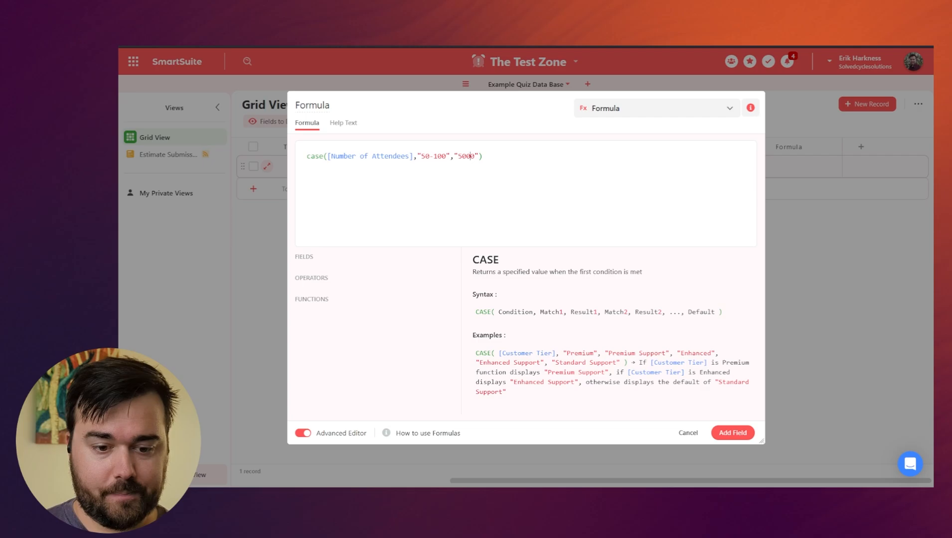
{"action": "key", "text": "Left"}
{"action": "key", "text": "Left"}
{"action": "key", "text": "Left"}
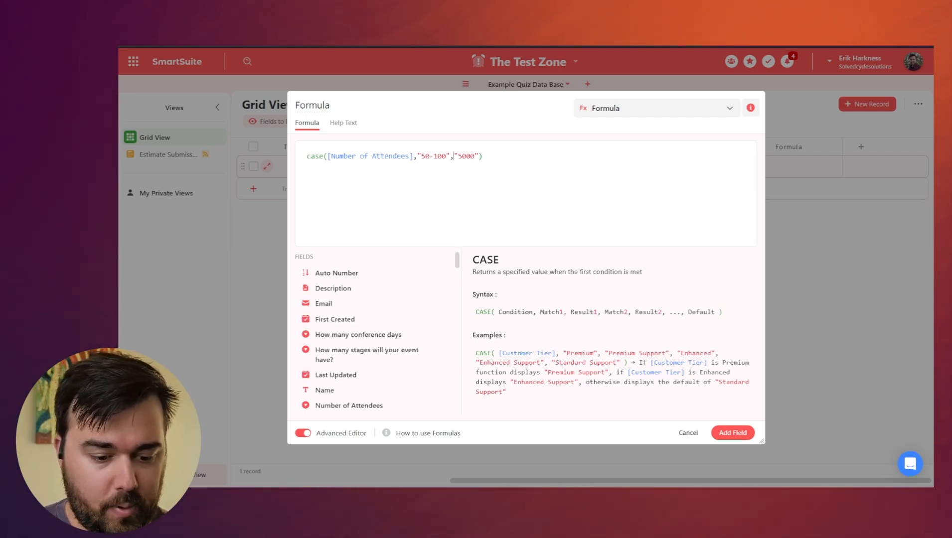
Wrap the "5000" result in NUMERICVALUE.
{"action": "type", "text": "num"}
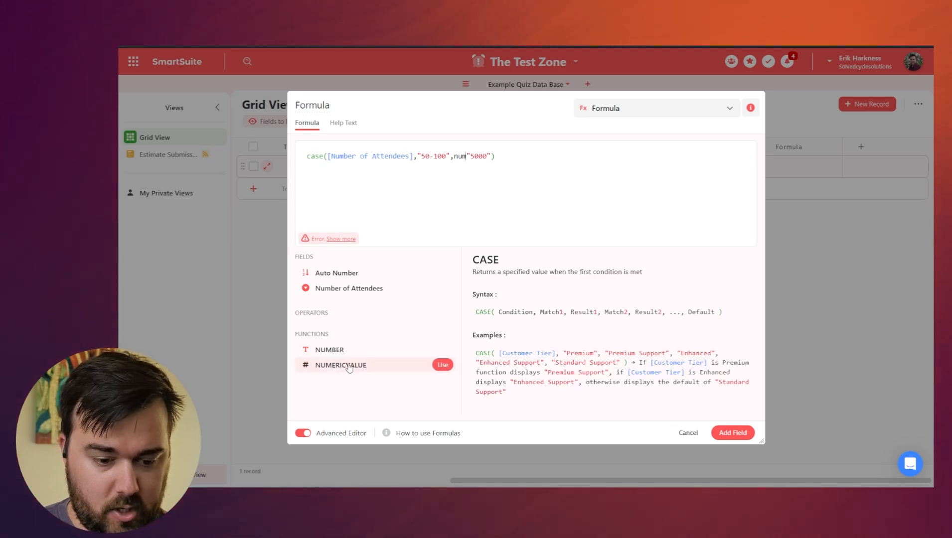
{"action": "mouse_move", "coordinate": [389, 372]}
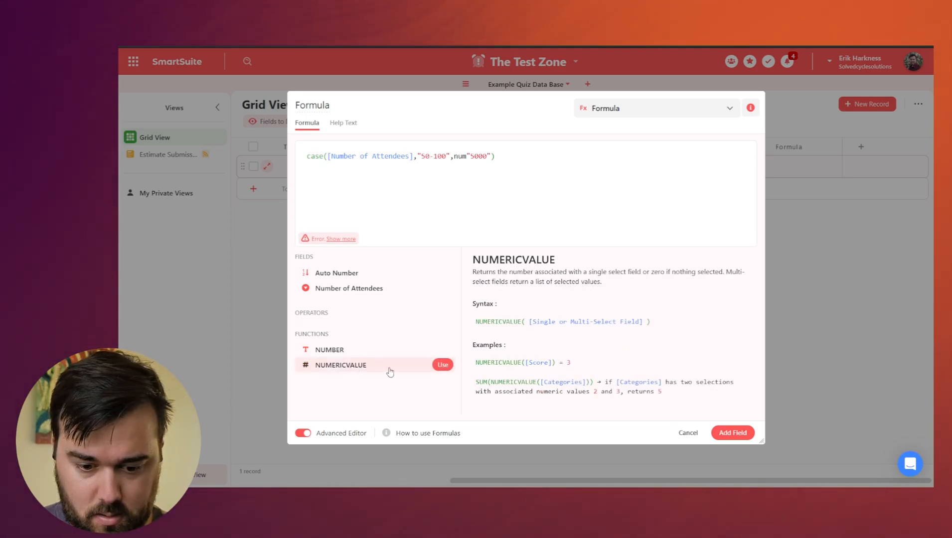
{"action": "left_click", "coordinate": [439, 368]}
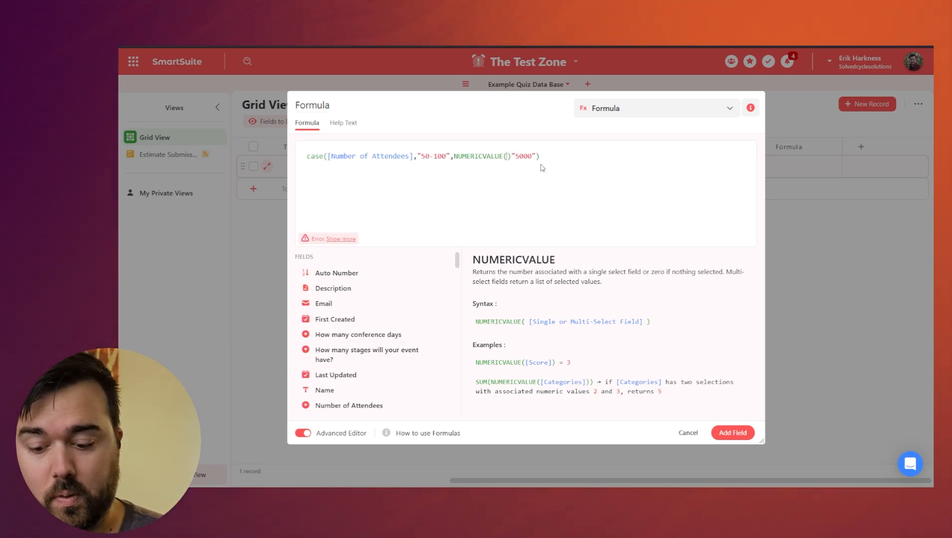
{"action": "key", "text": "Delete"}
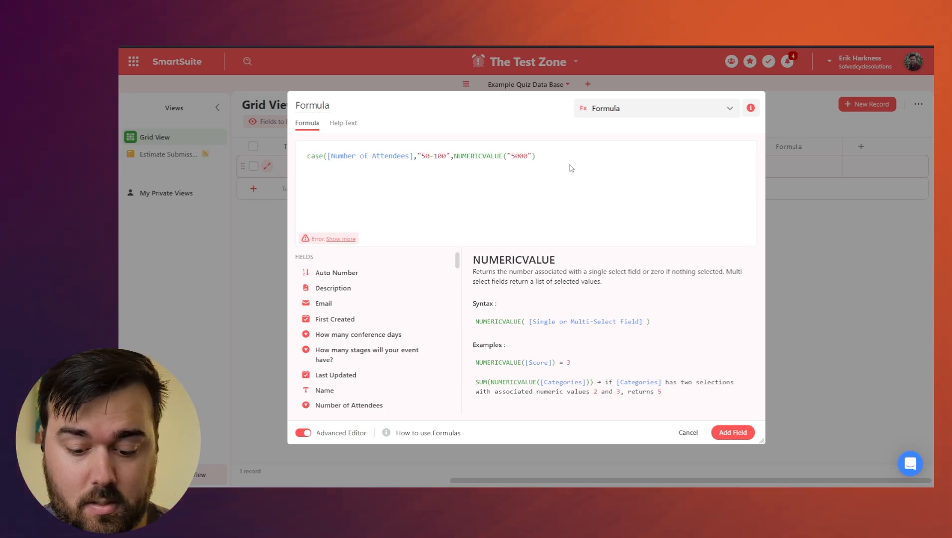
Add a "100-300" case followed by an empty Numericvalue() result.
{"action": "type", "text": ","}
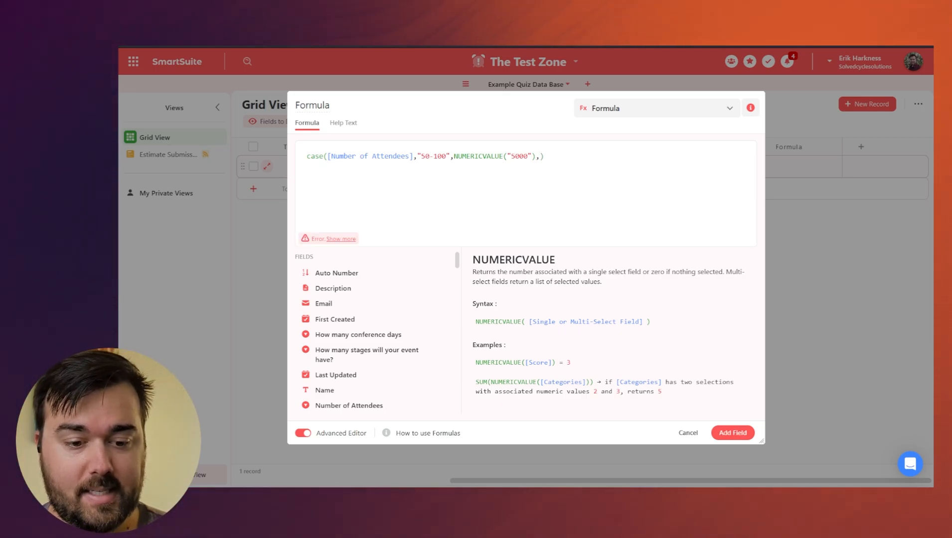
{"action": "key", "text": "BackSpace"}
{"action": "type", "text": "\"),\""}
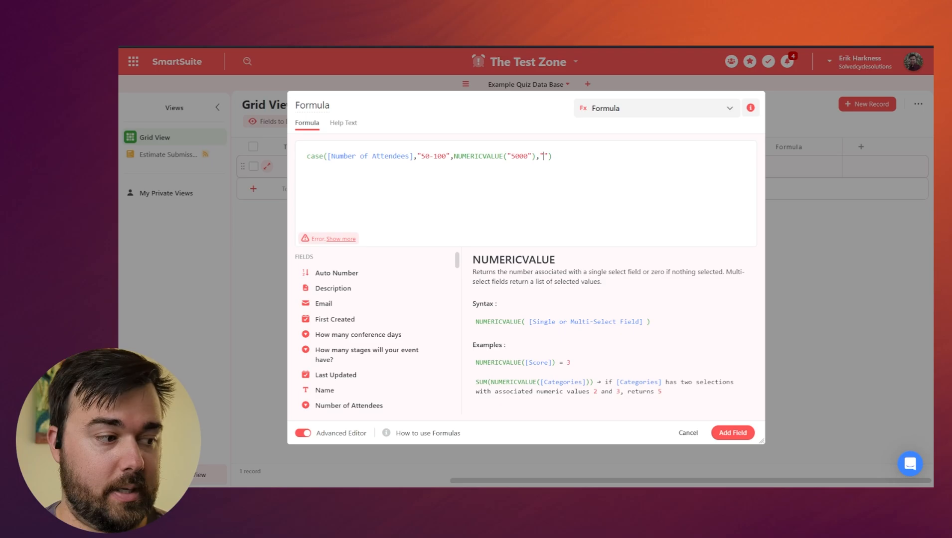
{"action": "type", "text": "100"}
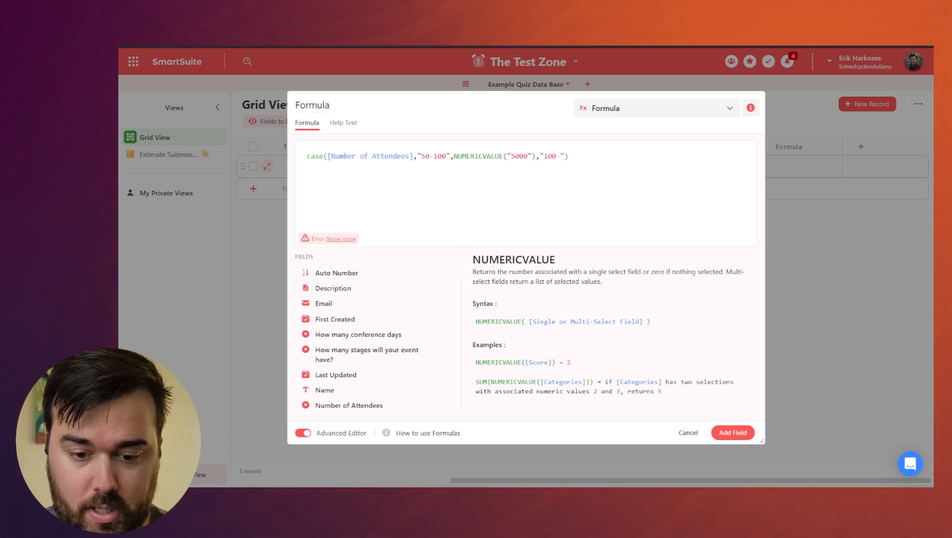
{"action": "type", "text": "-300"}
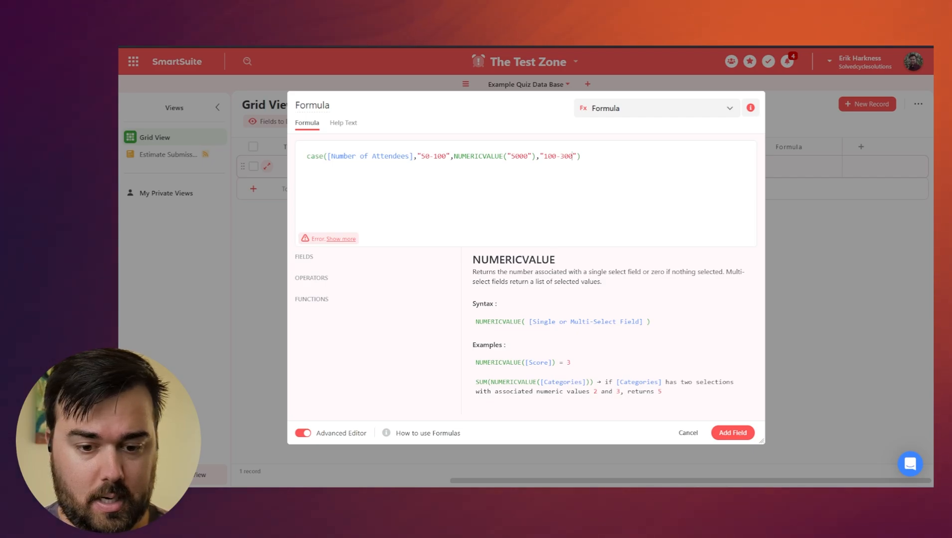
{"action": "key", "text": "Right"}
{"action": "type", "text": ","}
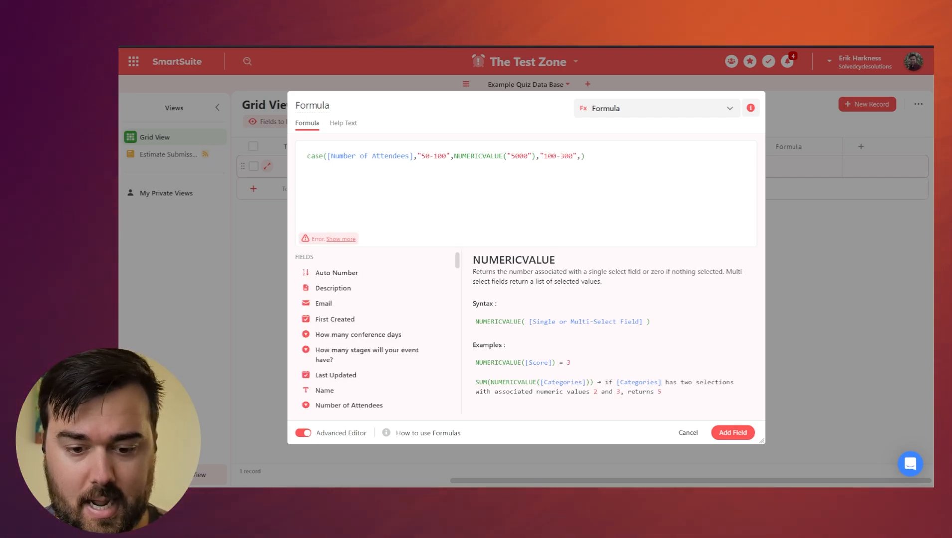
{"action": "type", "text": "Numeri"}
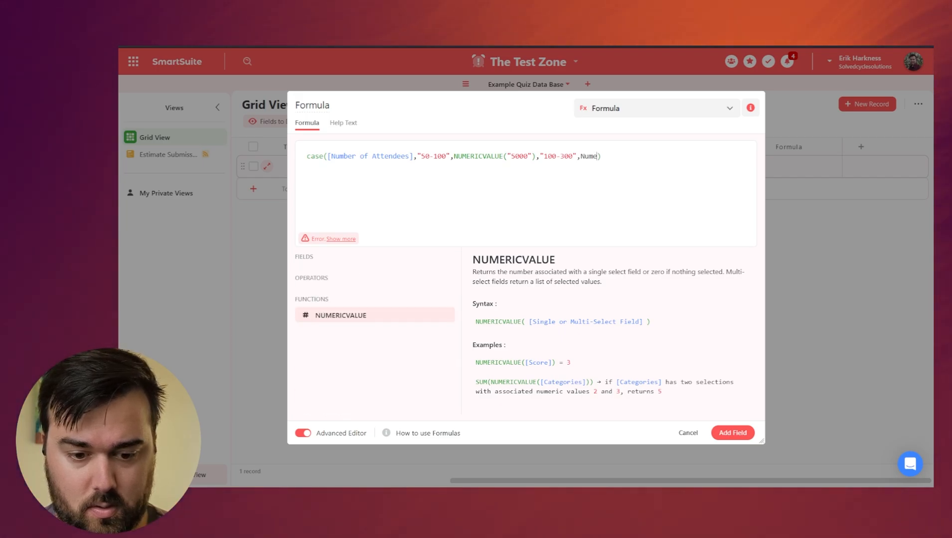
{"action": "type", "text": "c"}
{"action": "key", "text": "Return"}
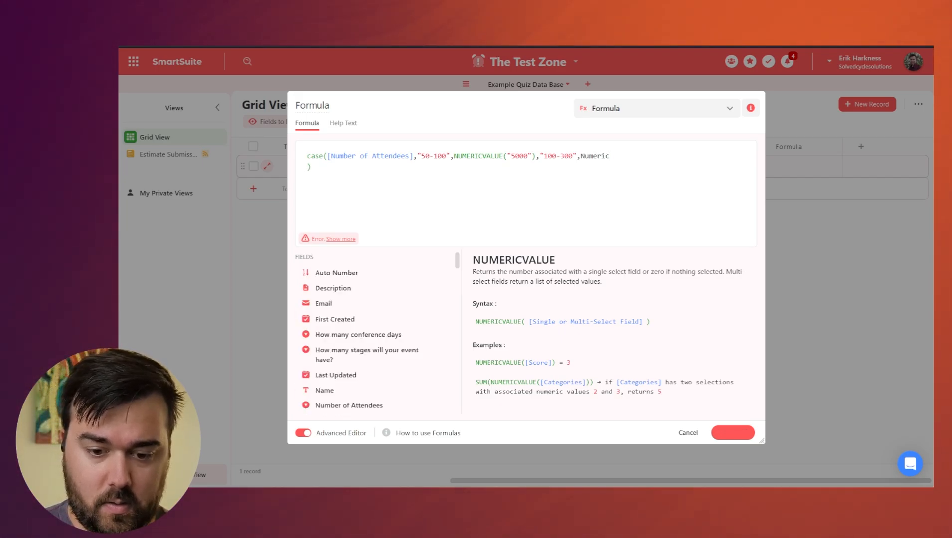
{"action": "type", "text": "value"}
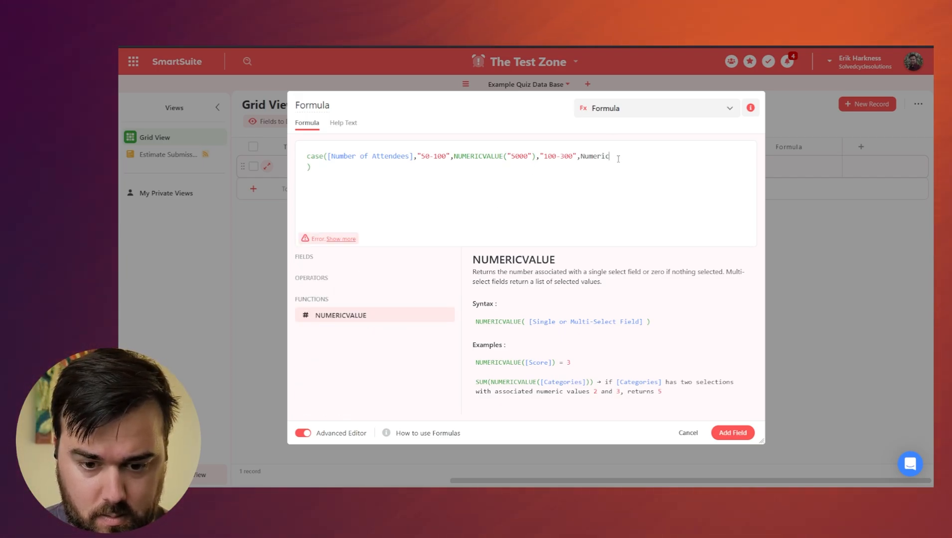
{"action": "type", "text": "()"}
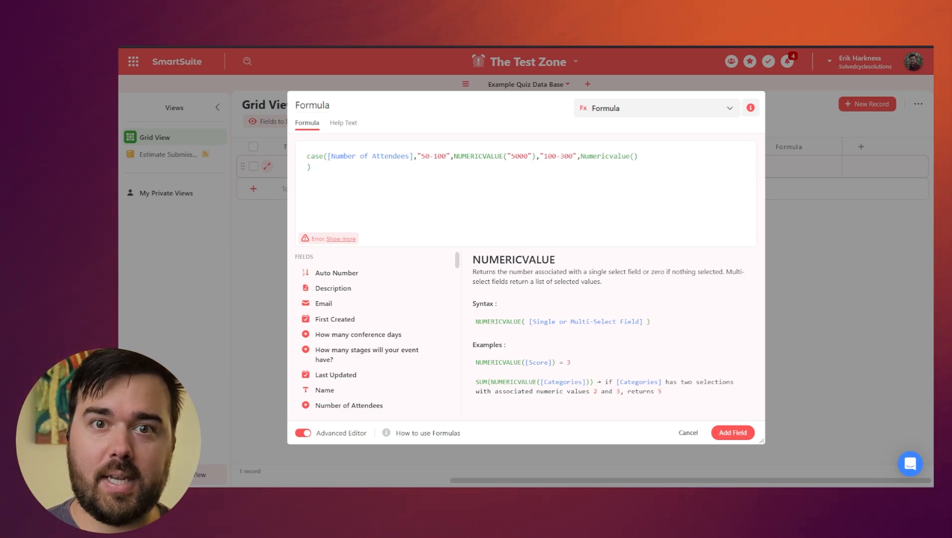
Set the 100-300 result to "10000" and add a "300-500" case with numericvalue(15000).
{"action": "type", "text": "\"\"10,000"}
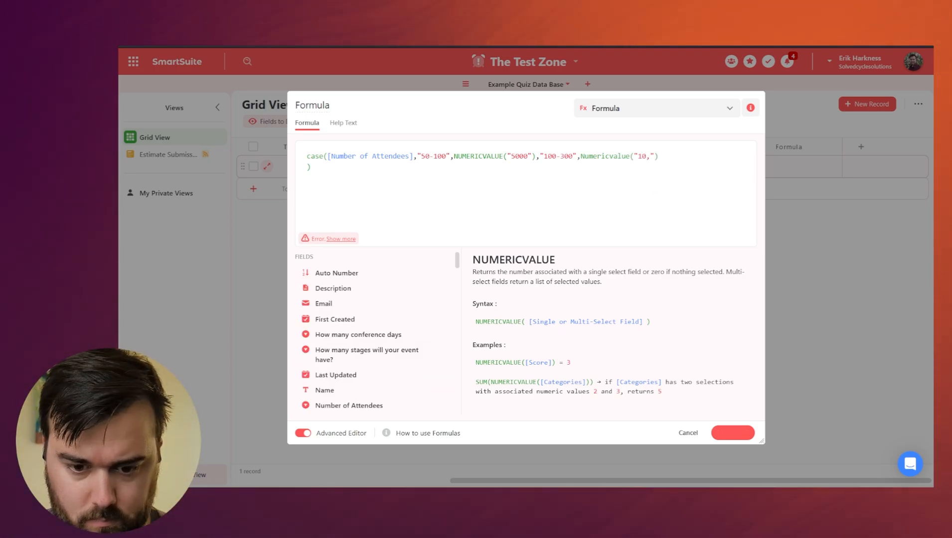
{"action": "key", "text": "Right"}
{"action": "key", "text": "Right"}
{"action": "type", "text": ",\"300-500\",num"}
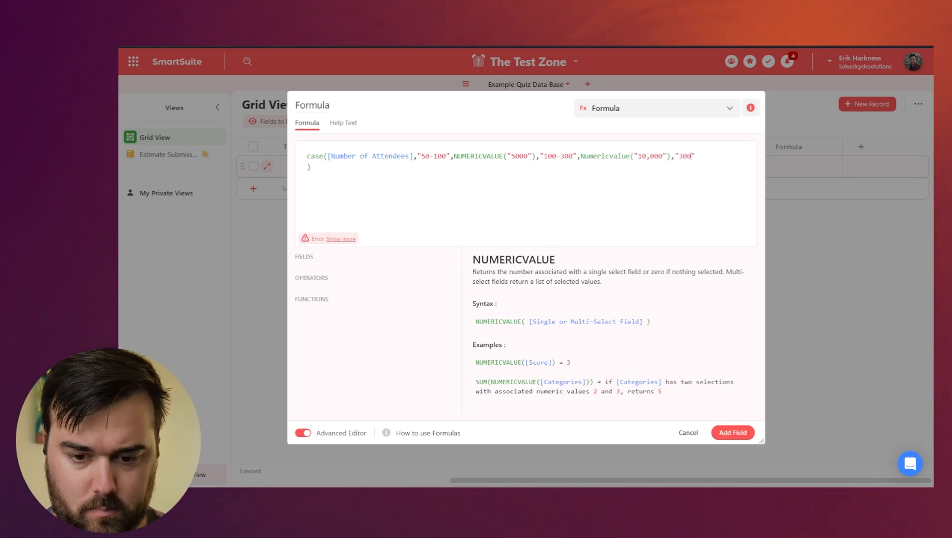
{"action": "type", "text": "ericval"}
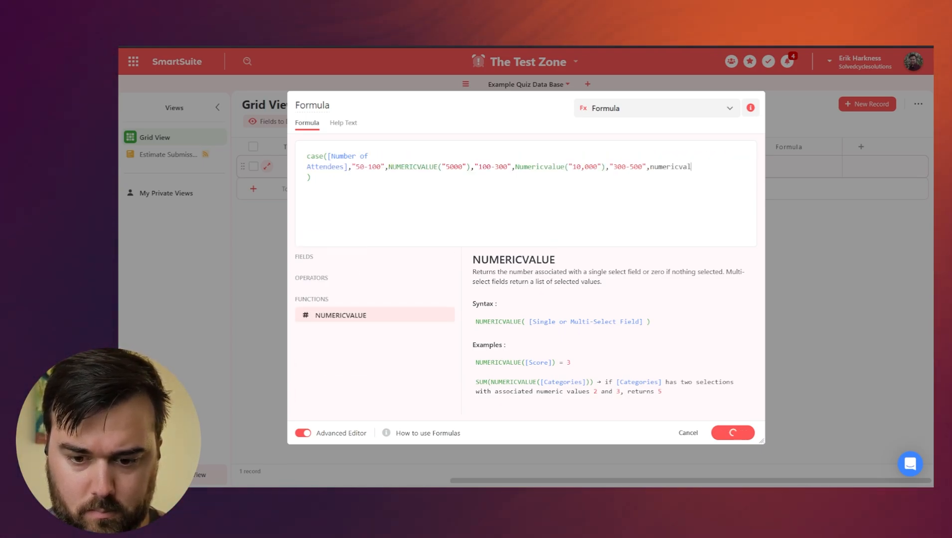
{"action": "type", "text": "ue(15000"}
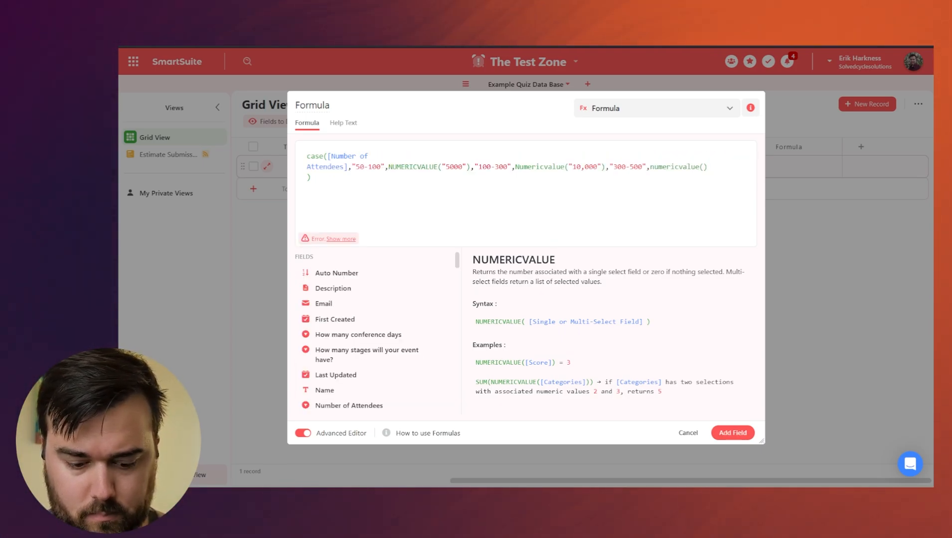
{"action": "left_click", "coordinate": [580, 166]}
{"action": "key", "text": "Delete"}
Quote 15000, add a "500+" case mapped to 18000, and view the formula error details.
{"action": "left_click", "coordinate": [699, 167]}
{"action": "type", "text": "\""}
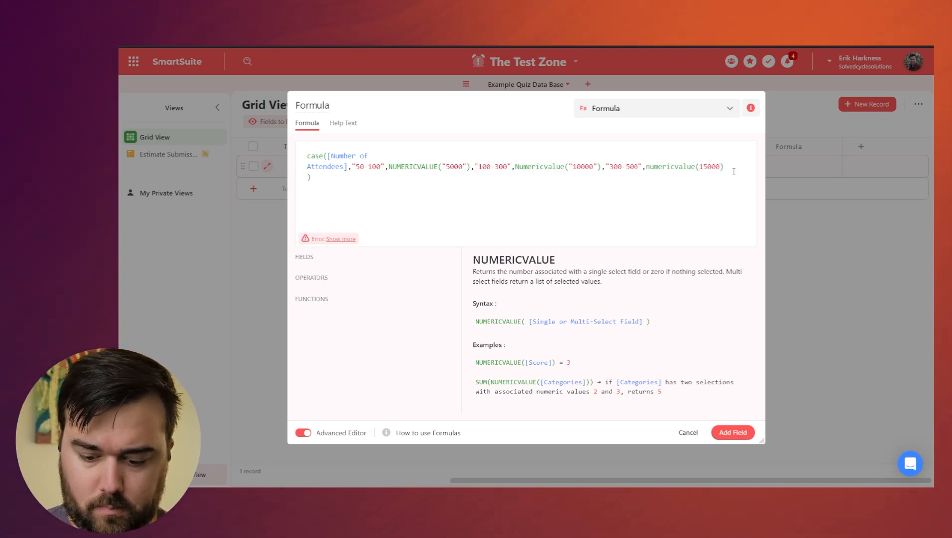
{"action": "left_click", "coordinate": [723, 167]}
{"action": "type", "text": "\""}
{"action": "key", "text": "Right"}
{"action": "type", "text": ",\"500+\""}
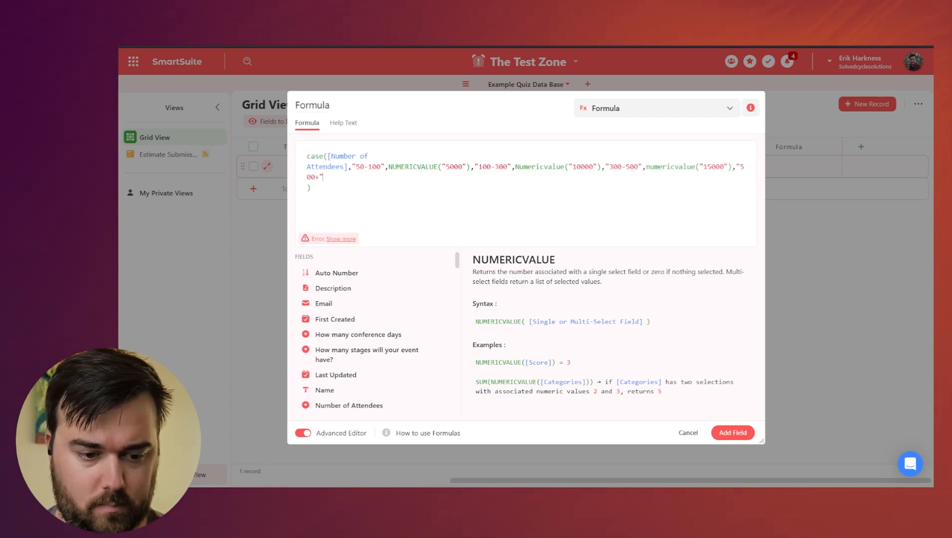
{"action": "type", "text": ",numbericvalue(\"\")"}
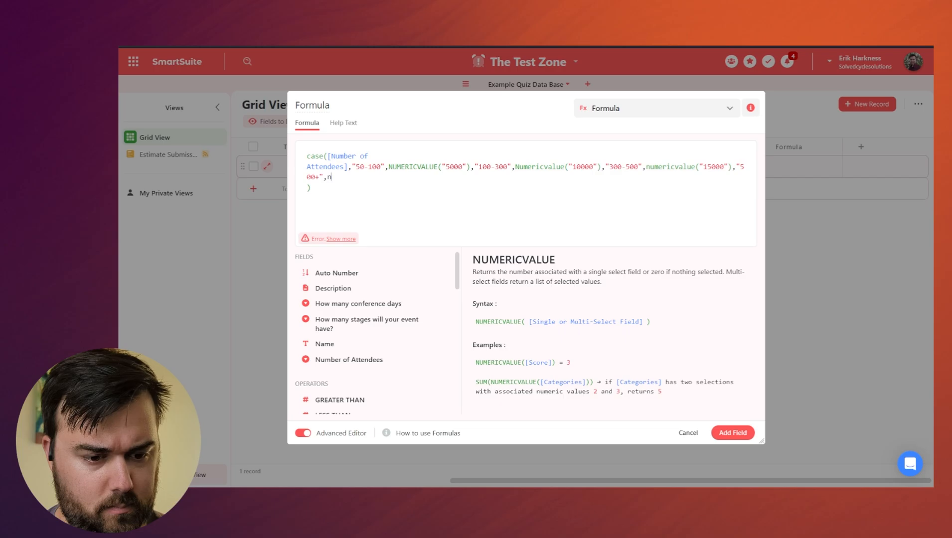
{"action": "type", "text": "18000"}
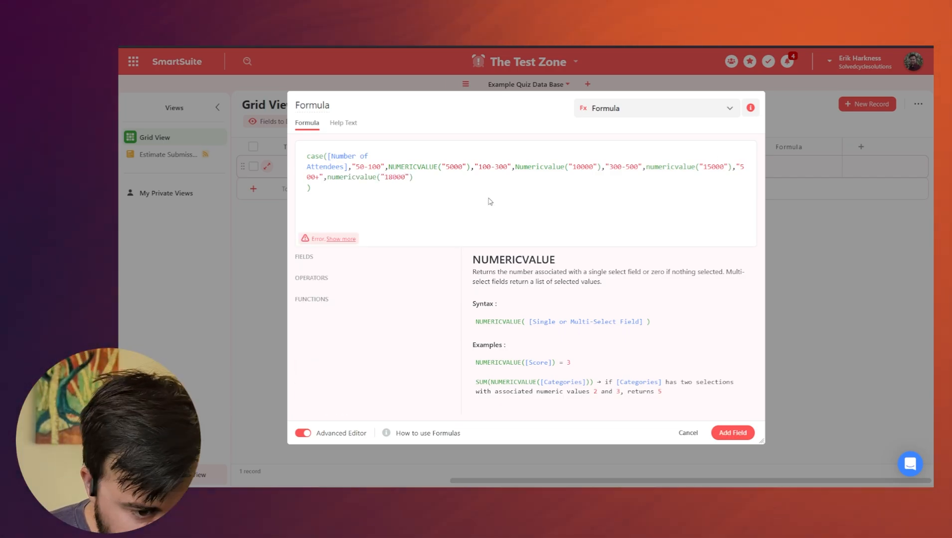
{"action": "left_click", "coordinate": [341, 239]}
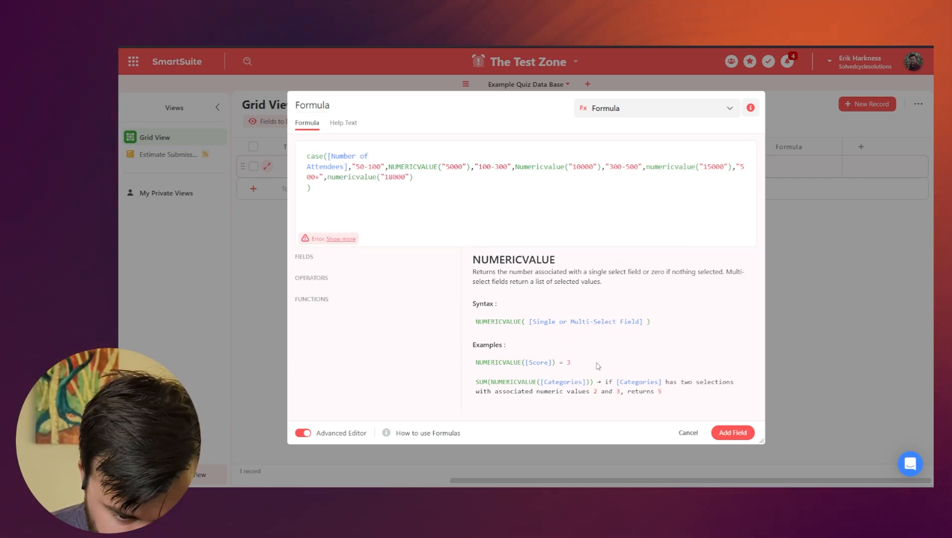
Strip the NUMERICVALUE wrapper from the 5000 case value in the formula.
{"action": "left_click", "coordinate": [313, 156]}
{"action": "double_click", "coordinate": [314, 155]}
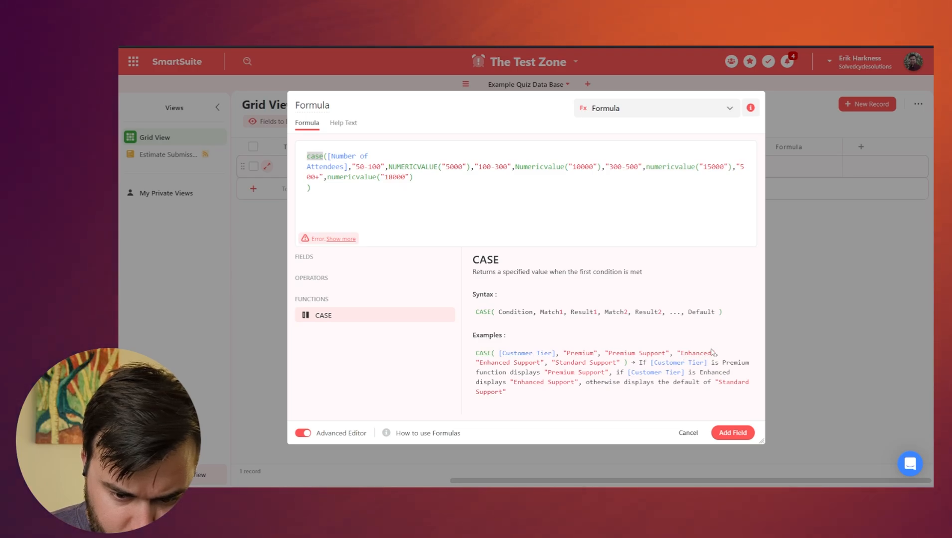
{"action": "left_click_drag", "start_coordinate": [419, 177], "coordinate": [380, 167]}
{"action": "left_click", "coordinate": [459, 166]}
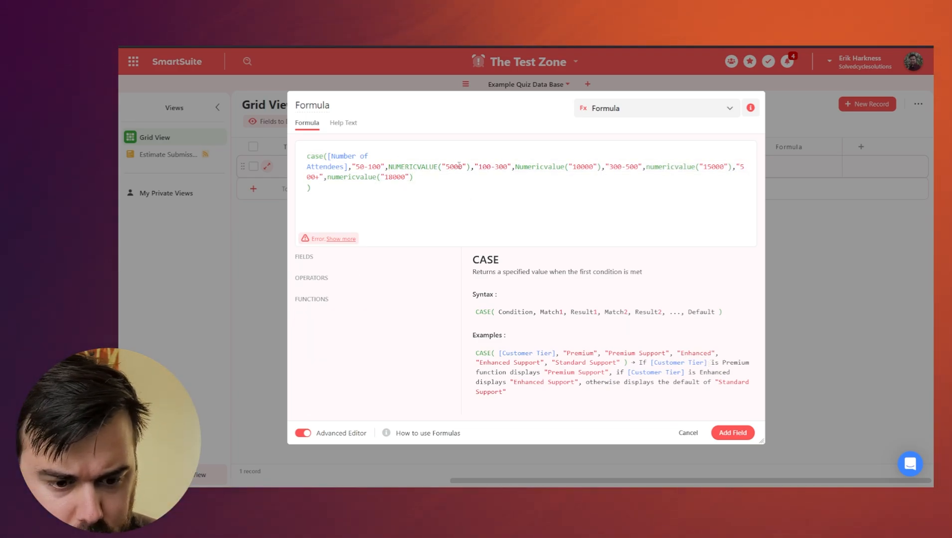
{"action": "key", "text": "BackSpace"}
{"action": "key", "text": "BackSpace"}
{"action": "key", "text": "BackSpace"}
{"action": "key", "text": "BackSpace"}
{"action": "key", "text": "BackSpace"}
{"action": "key", "text": "BackSpace"}
{"action": "key", "text": "BackSpace"}
{"action": "key", "text": "BackSpace"}
{"action": "key", "text": "BackSpace"}
{"action": "key", "text": "BackSpace"}
{"action": "key", "text": "BackSpace"}
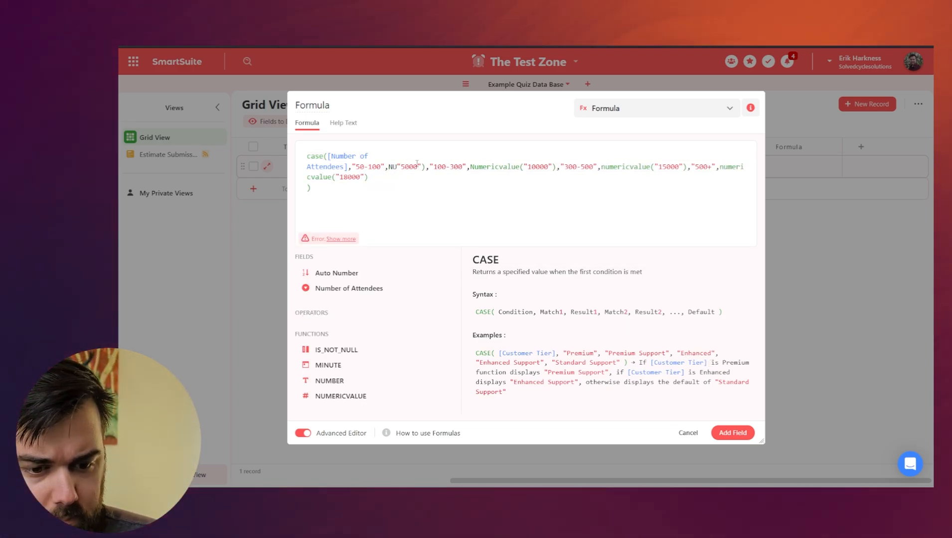
{"action": "key", "text": "BackSpace"}
{"action": "key", "text": "BackSpace"}
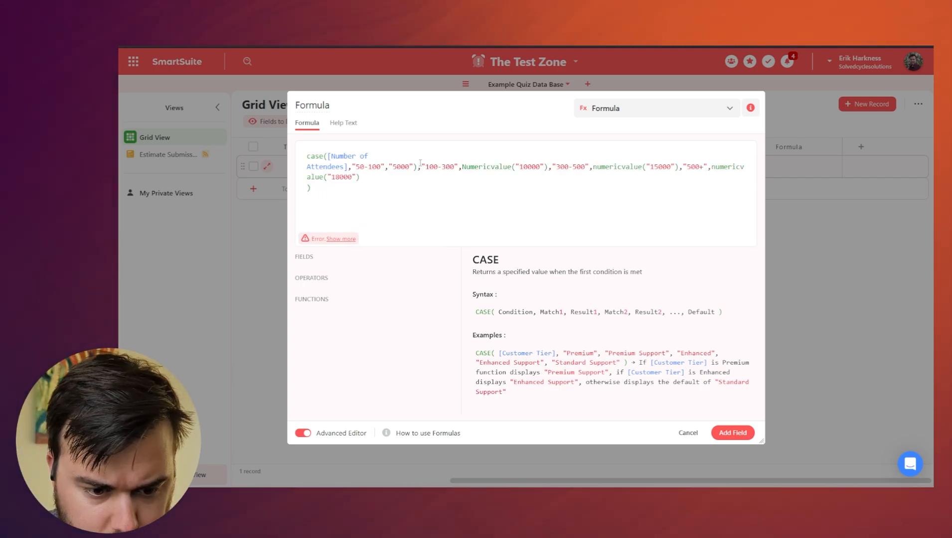
{"action": "left_click", "coordinate": [420, 166]}
{"action": "key", "text": "BackSpace"}
Remove the numericvalue wrappers around 10000, 15000 and 18000, then save the Formula field.
{"action": "left_click", "coordinate": [511, 167]}
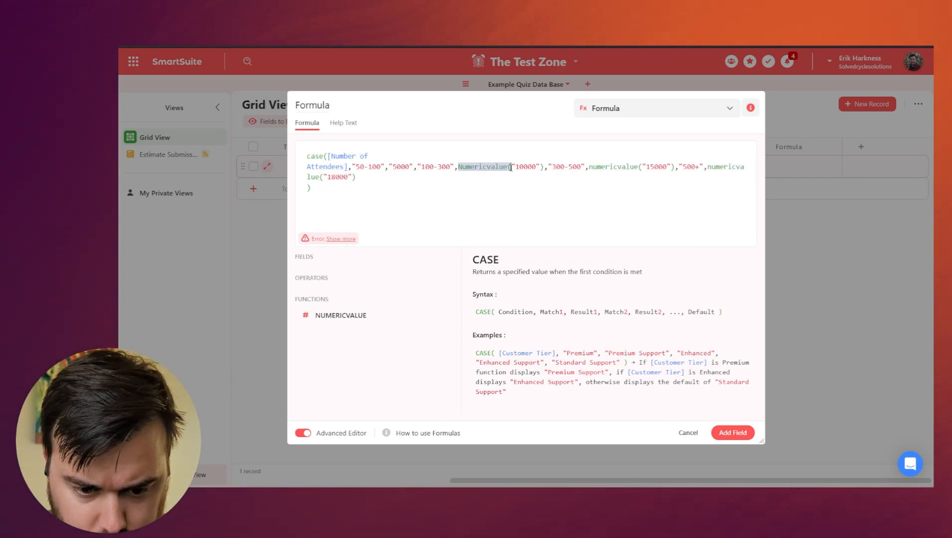
{"action": "key", "text": "BackSpace"}
{"action": "left_click", "coordinate": [490, 167]}
{"action": "key", "text": "BackSpace"}
{"action": "left_click_drag", "start_coordinate": [531, 167], "coordinate": [585, 167]}
{"action": "key", "text": "BackSpace"}
{"action": "left_click", "coordinate": [564, 167]}
{"action": "key", "text": "BackSpace"}
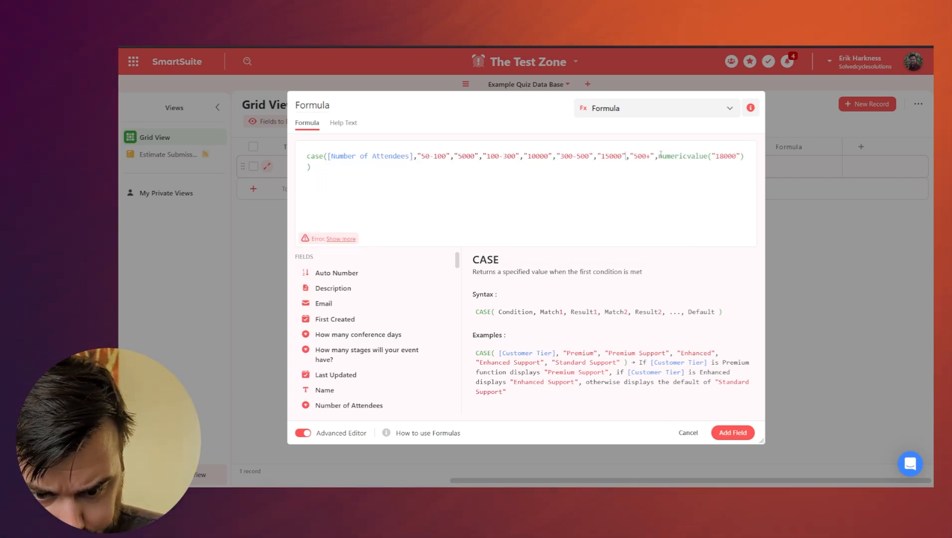
{"action": "left_click_drag", "start_coordinate": [658, 156], "coordinate": [708, 156]}
{"action": "key", "text": "BackSpace"}
{"action": "left_click", "coordinate": [733, 432]}
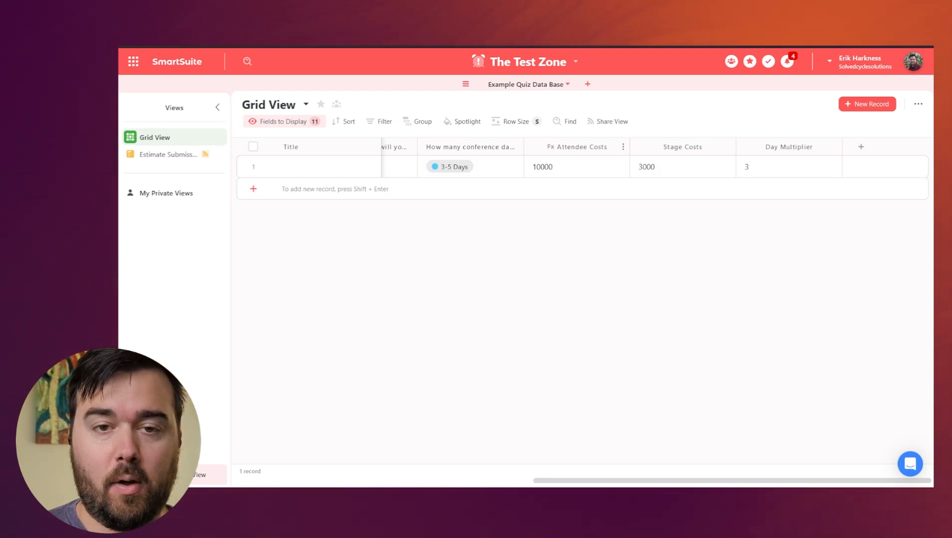
{"action": "left_click", "coordinate": [623, 148]}
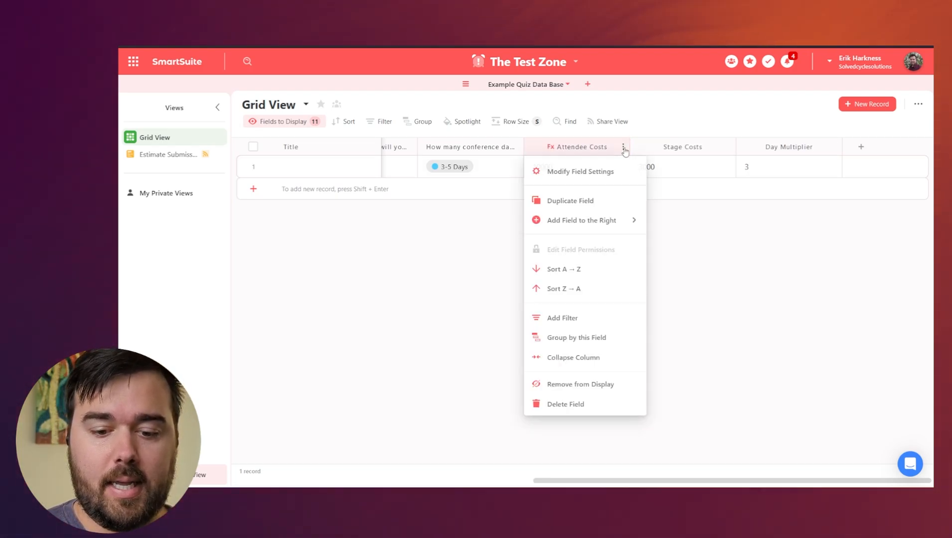
{"action": "left_click", "coordinate": [590, 174]}
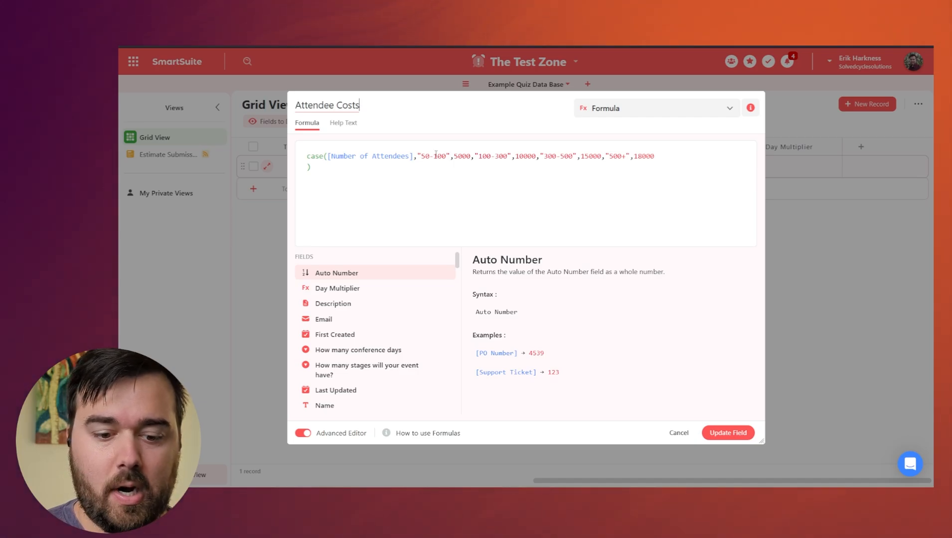
{"action": "left_click_drag", "start_coordinate": [455, 156], "coordinate": [463, 158]}
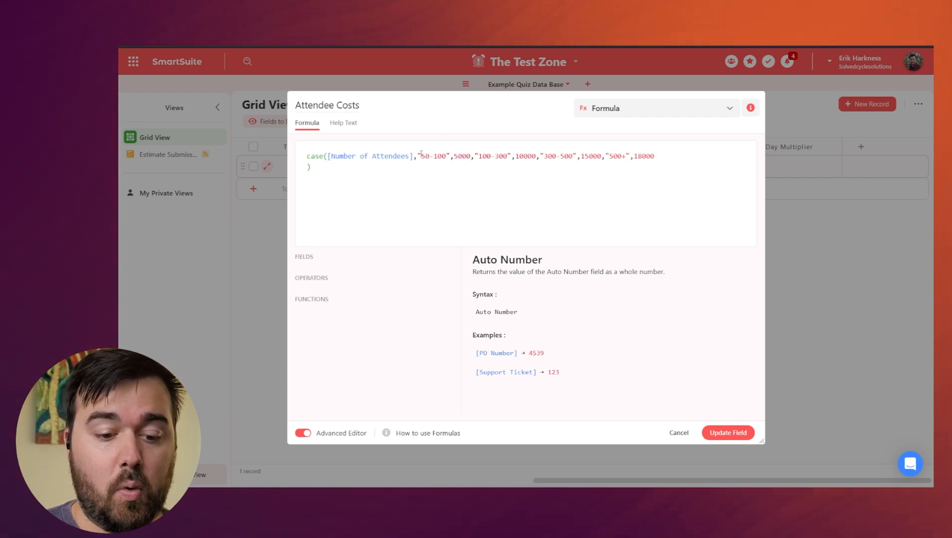
{"action": "left_click_drag", "start_coordinate": [421, 155], "coordinate": [446, 155]}
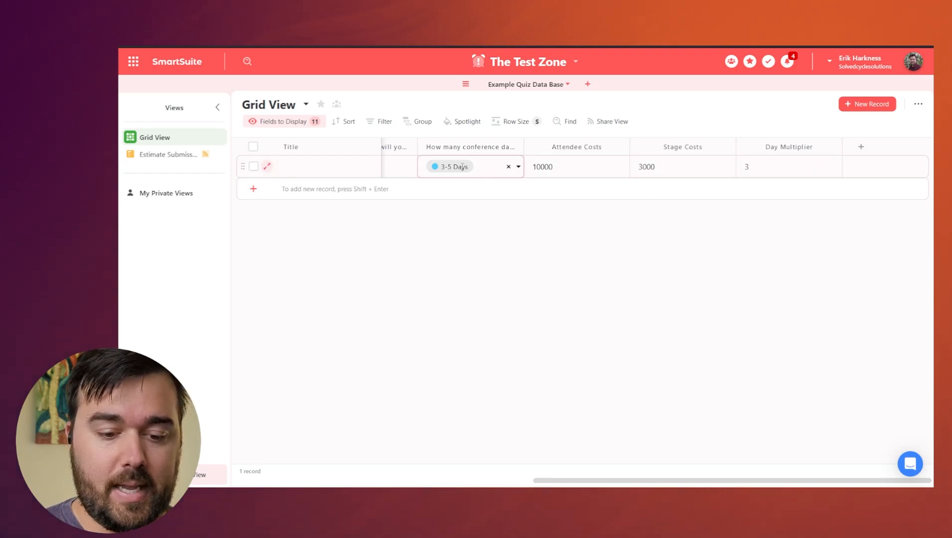
{"action": "scroll", "coordinate": [458, 186], "scroll_direction": "left", "scroll_amount": 5}
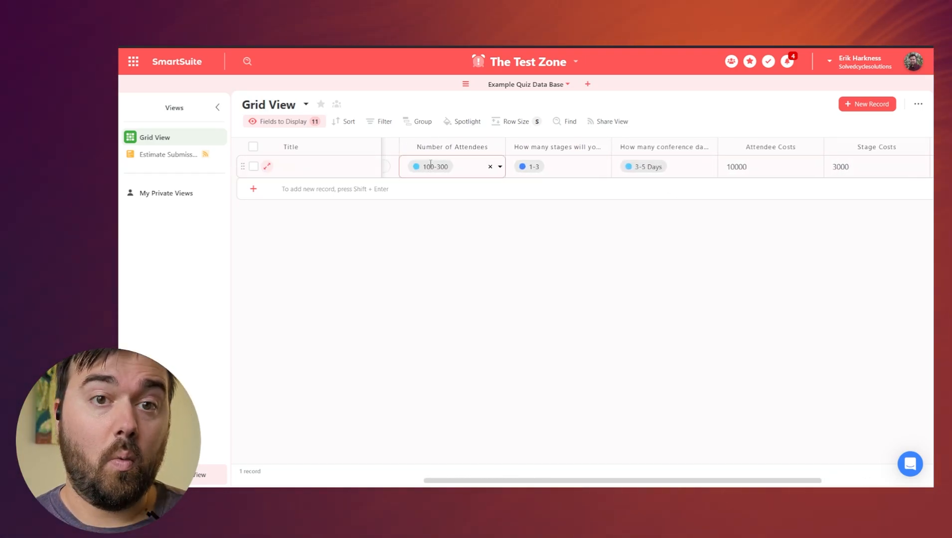
{"action": "scroll", "coordinate": [749, 177], "scroll_direction": "right", "scroll_amount": 1}
{"action": "scroll", "coordinate": [749, 177], "scroll_direction": "right", "scroll_amount": 2}
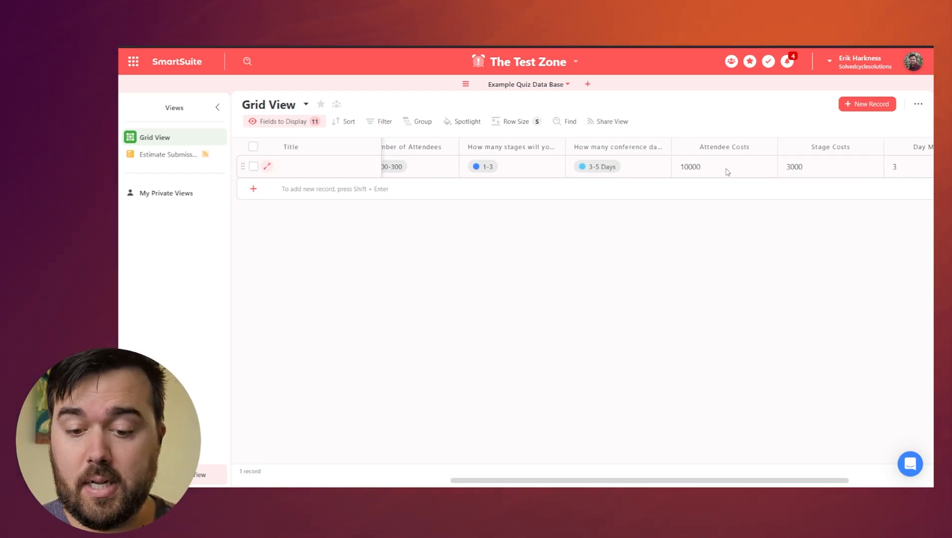
{"action": "left_click", "coordinate": [622, 170]}
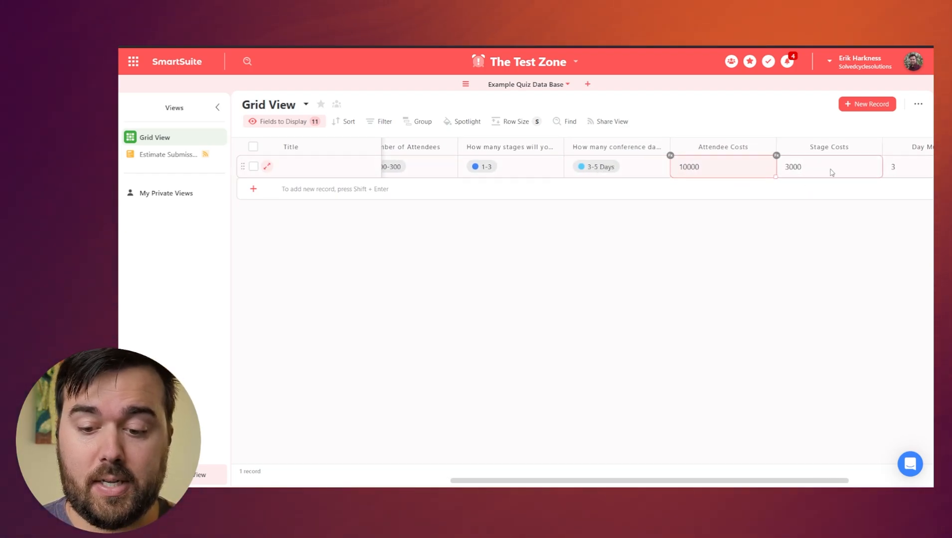
{"action": "scroll", "coordinate": [826, 172], "scroll_direction": "right", "scroll_amount": 2}
{"action": "scroll", "coordinate": [821, 149], "scroll_direction": "right", "scroll_amount": 2}
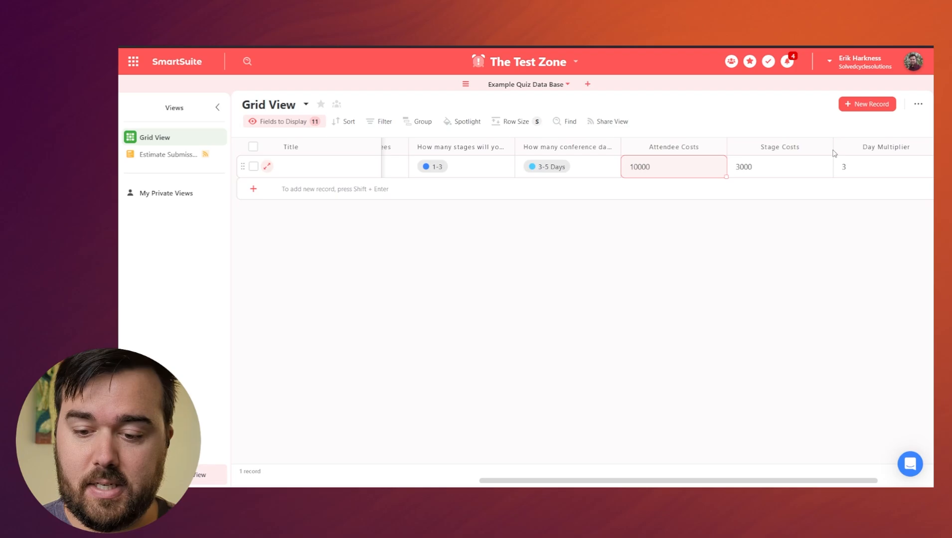
{"action": "left_click", "coordinate": [824, 148]}
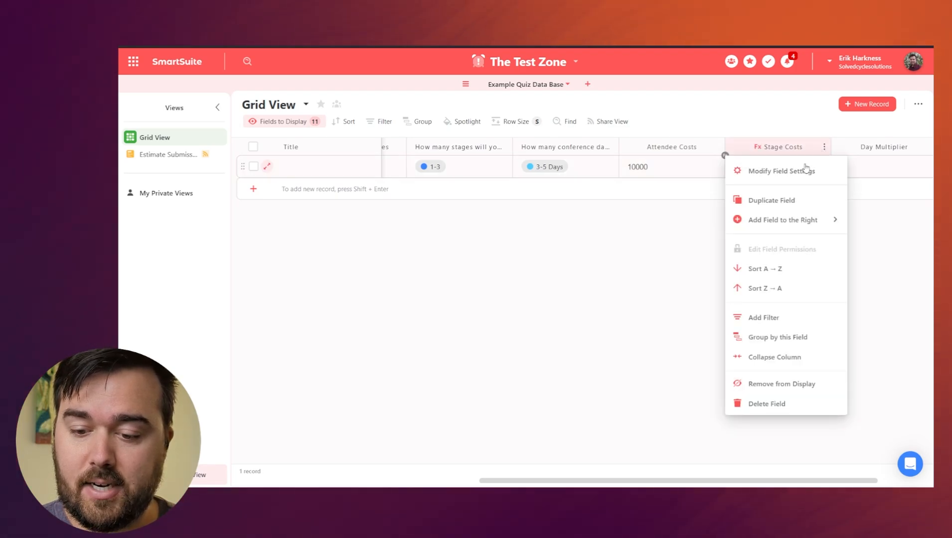
{"action": "left_click", "coordinate": [777, 171]}
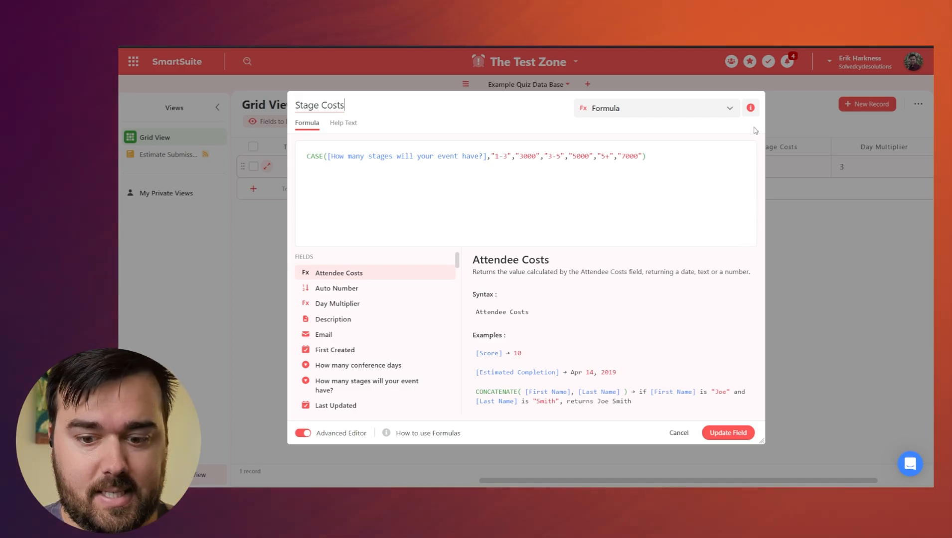
{"action": "left_click", "coordinate": [670, 433]}
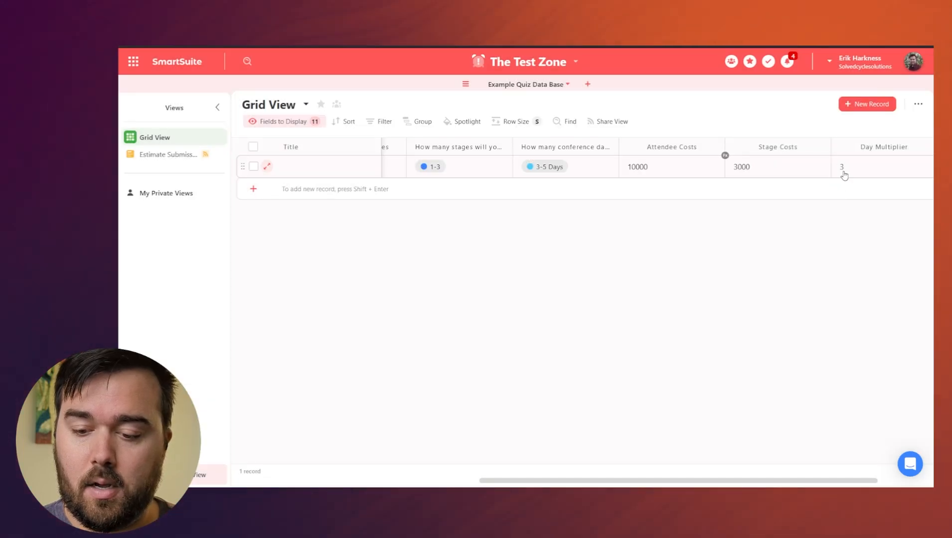
{"action": "left_click", "coordinate": [894, 147]}
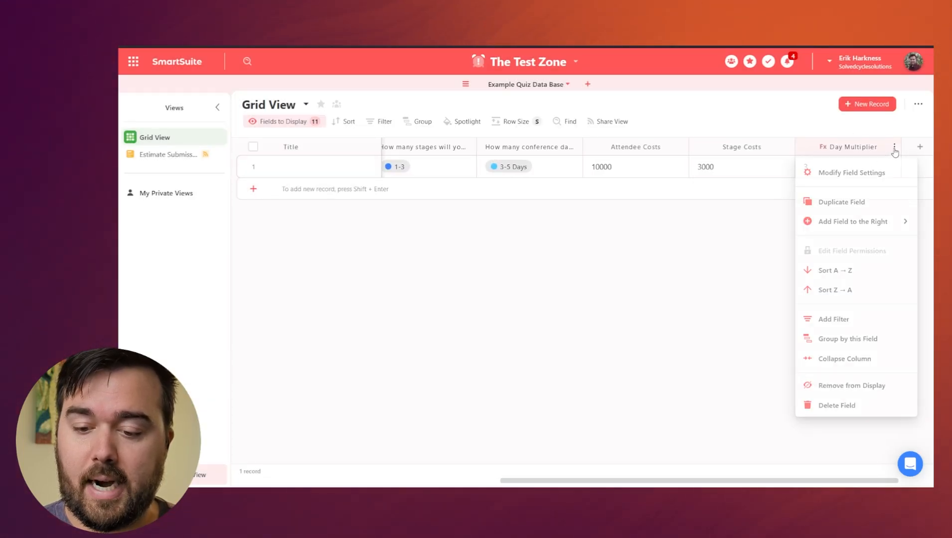
{"action": "left_click", "coordinate": [814, 173]}
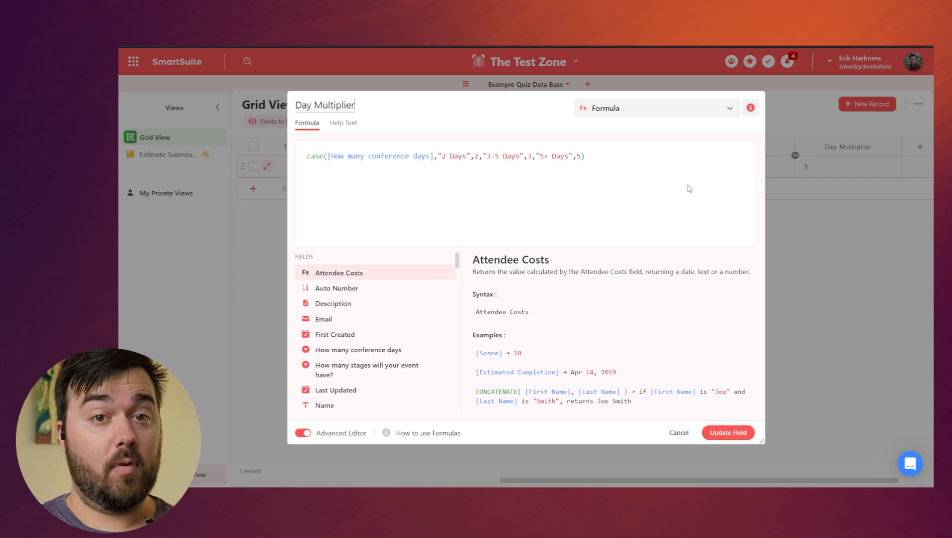
{"action": "left_click", "coordinate": [681, 434]}
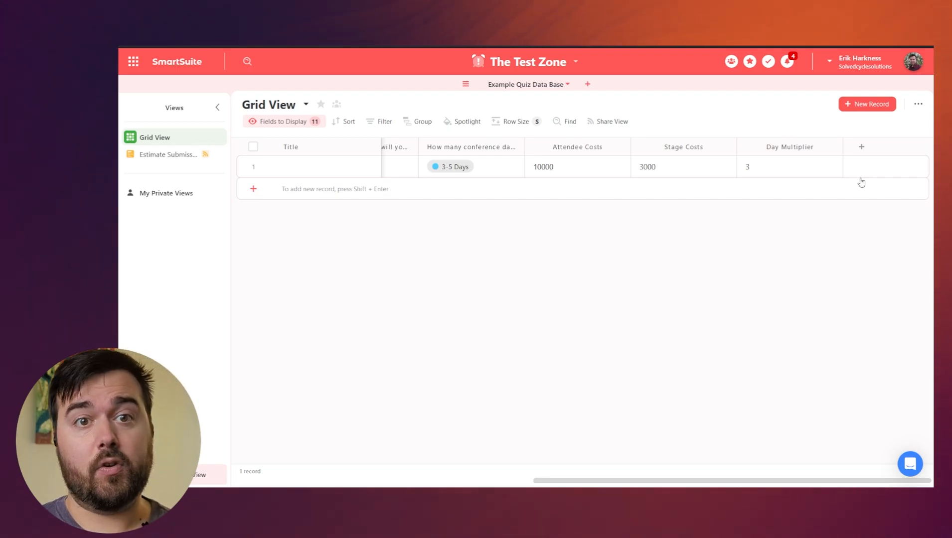
Add a Formula field named Grand Estimate Total and switch to its advanced editor.
{"action": "left_click", "coordinate": [862, 148]}
{"action": "type", "text": "fo"}
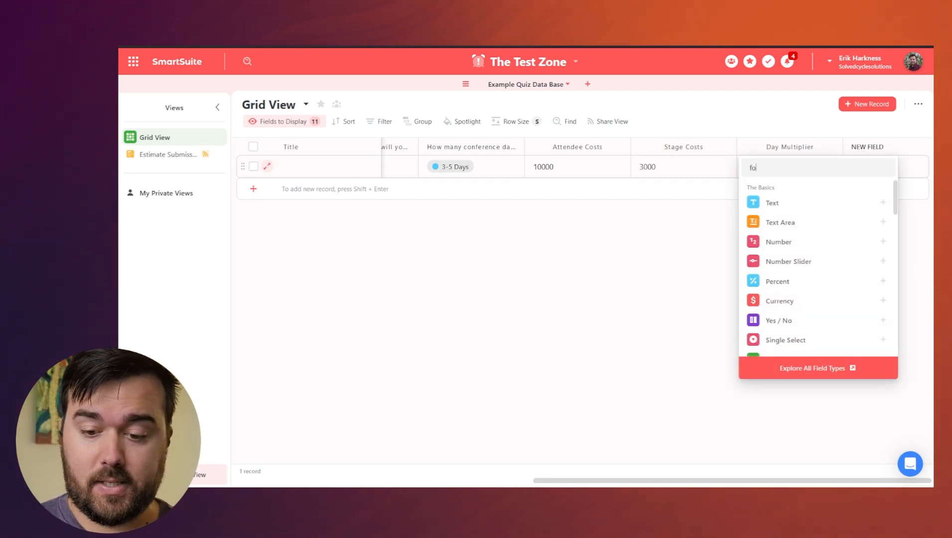
{"action": "type", "text": "rmu"}
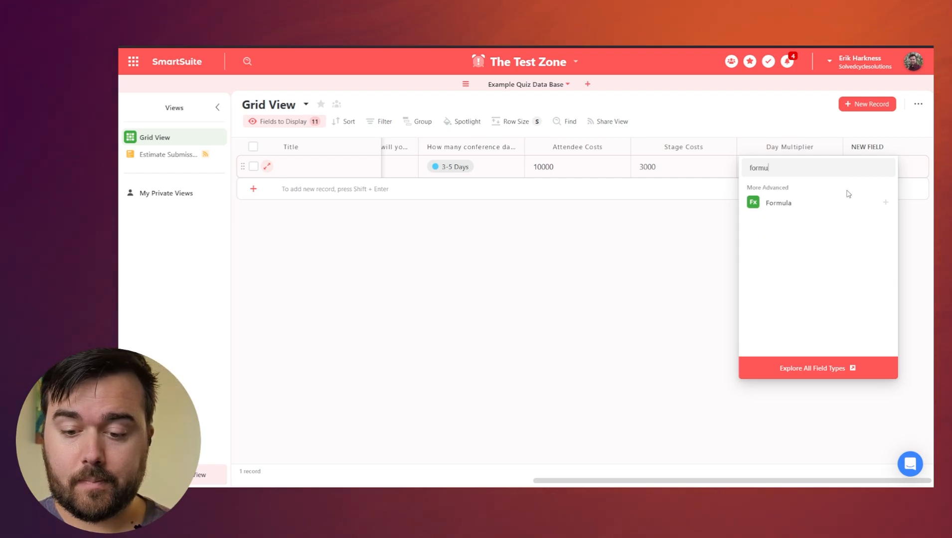
{"action": "left_click", "coordinate": [827, 204]}
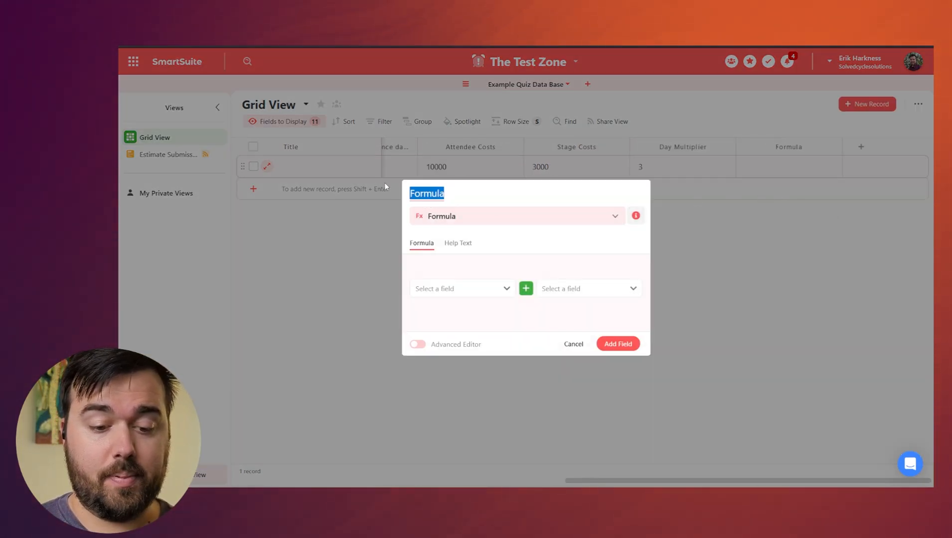
{"action": "type", "text": "Grand Est"}
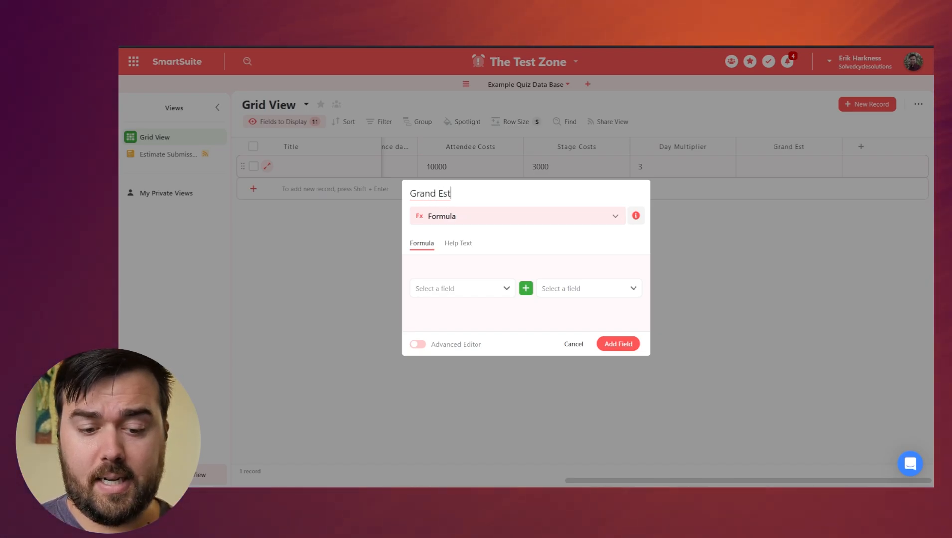
{"action": "type", "text": "imate Total"}
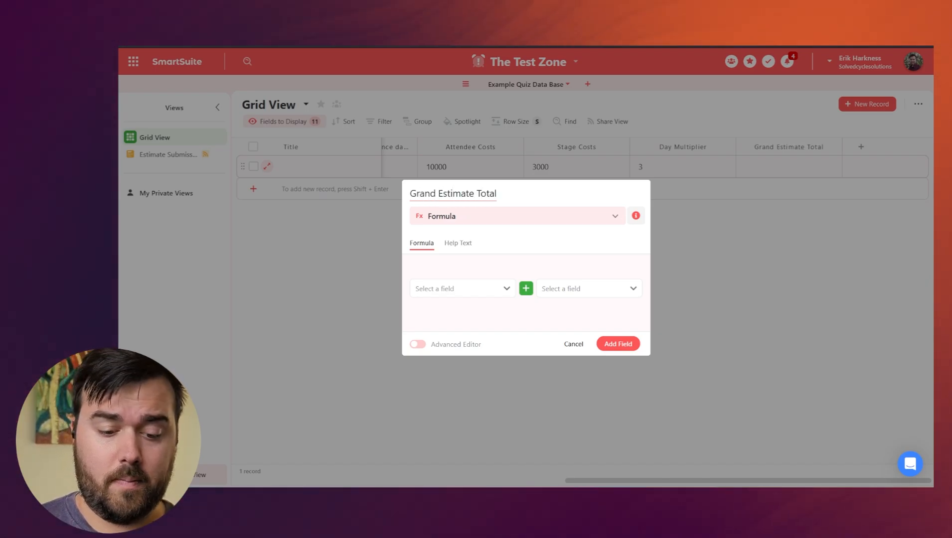
{"action": "left_click", "coordinate": [418, 344]}
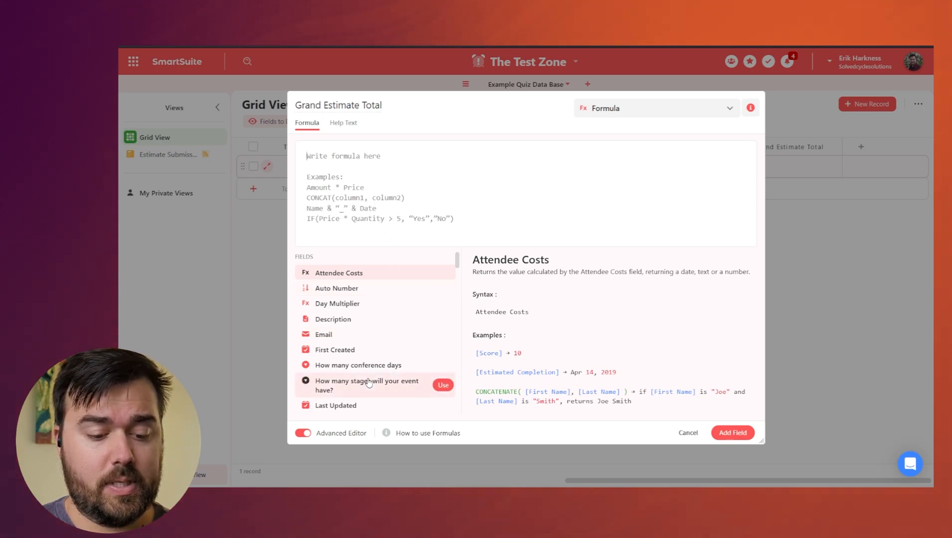
Insert a NUMBER() function into the formula, then delete it again.
{"action": "scroll", "coordinate": [369, 382], "scroll_direction": "down", "scroll_amount": 6}
{"action": "scroll", "coordinate": [368, 383], "scroll_direction": "up", "scroll_amount": 6}
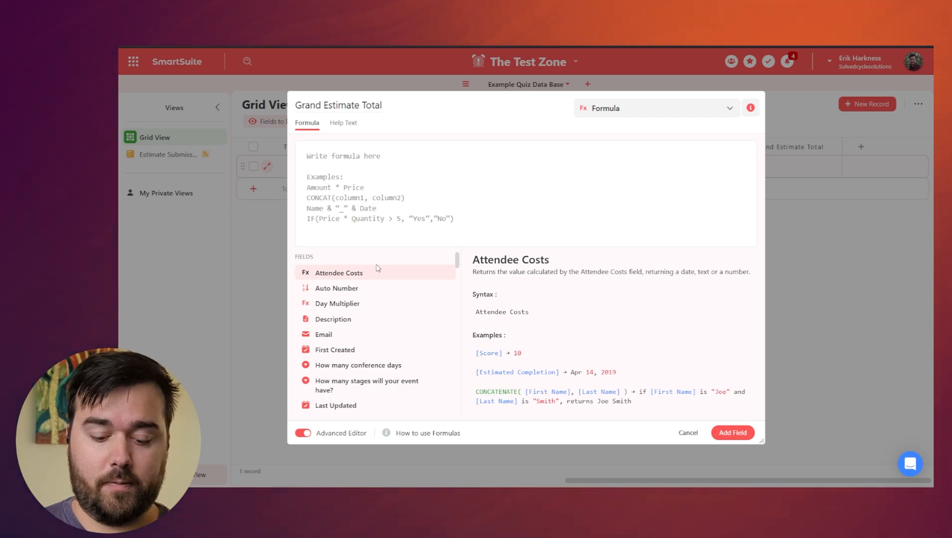
{"action": "type", "text": "nu"}
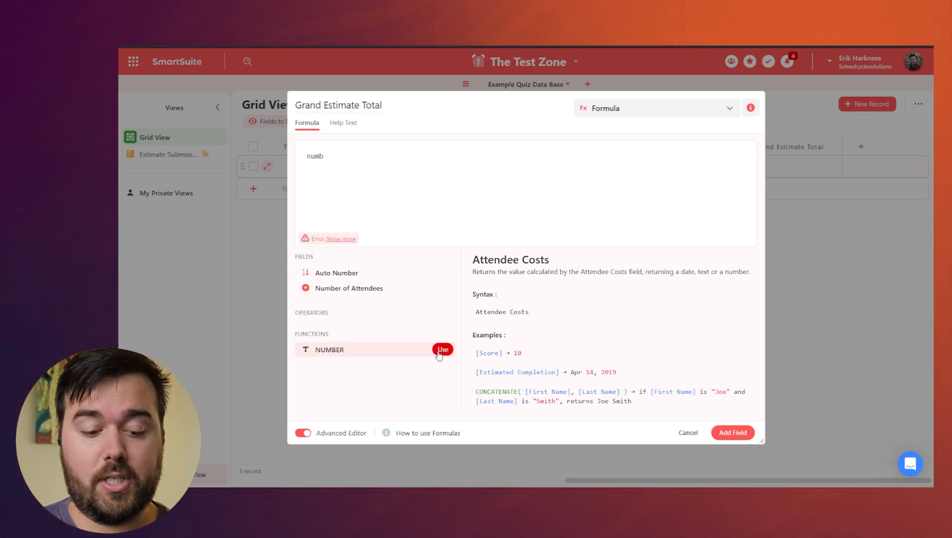
{"action": "type", "text": "mb"}
{"action": "key", "text": "Return"}
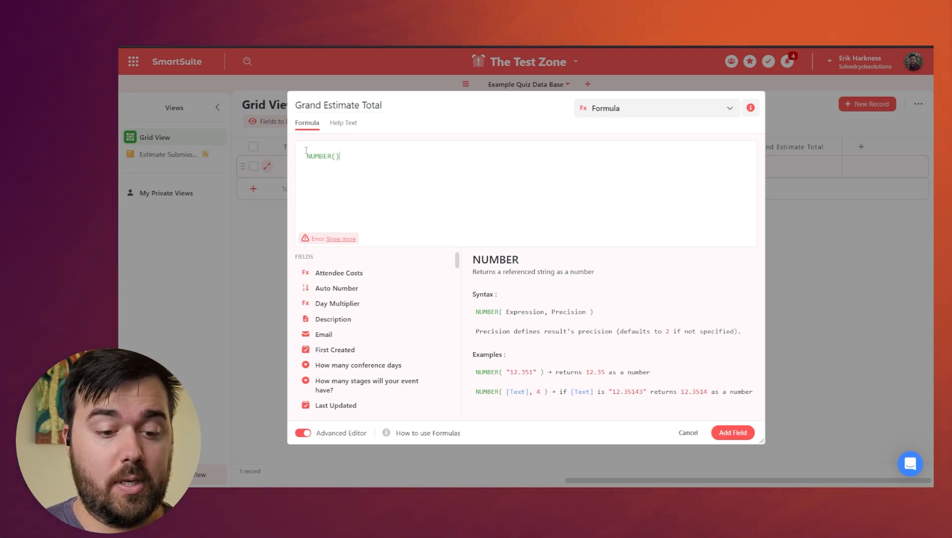
{"action": "left_click_drag", "start_coordinate": [306, 150], "coordinate": [236, 140]}
{"action": "key", "text": "BackSpace"}
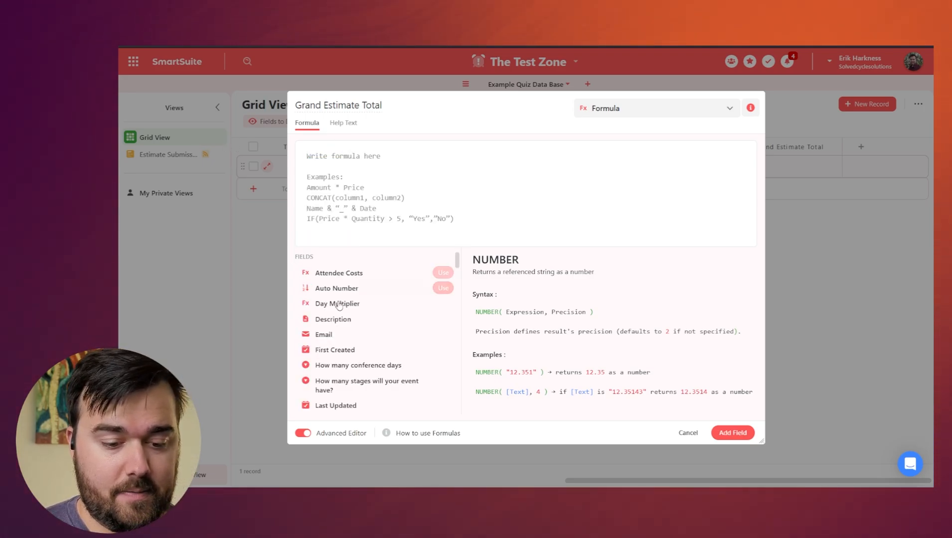
Build the formula [Stage Costs]+[Attendee Costs] and add the Grand Estimate Total field.
{"action": "scroll", "coordinate": [362, 350], "scroll_direction": "down", "scroll_amount": 1}
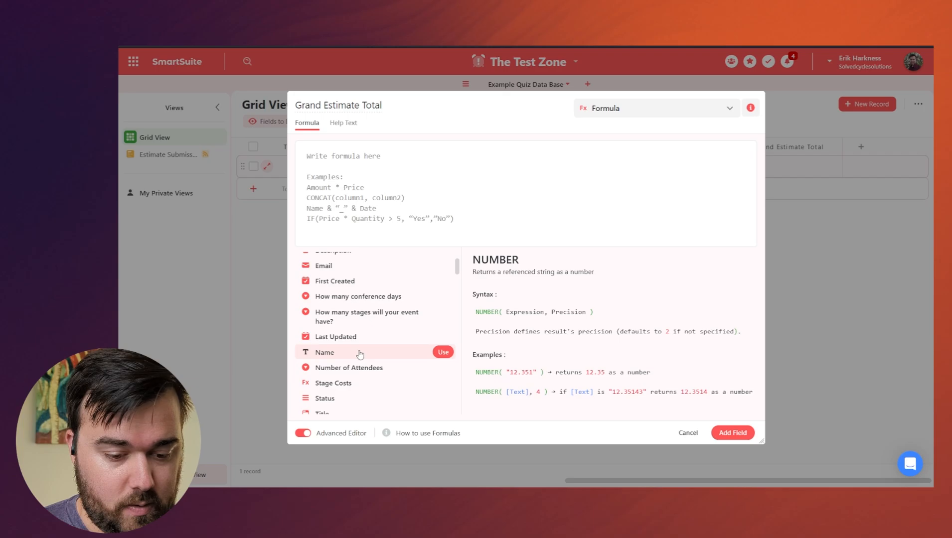
{"action": "scroll", "coordinate": [379, 388], "scroll_direction": "down", "scroll_amount": 1}
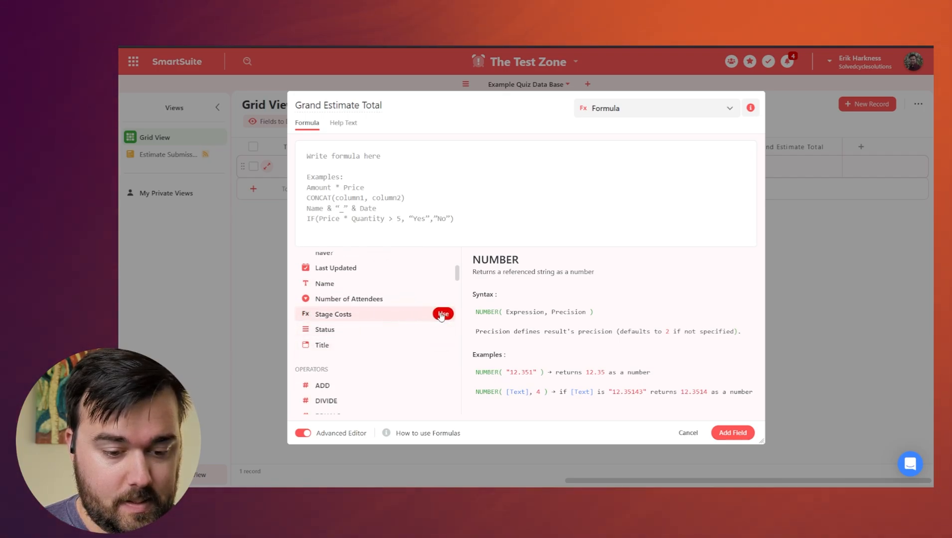
{"action": "left_click", "coordinate": [377, 323]}
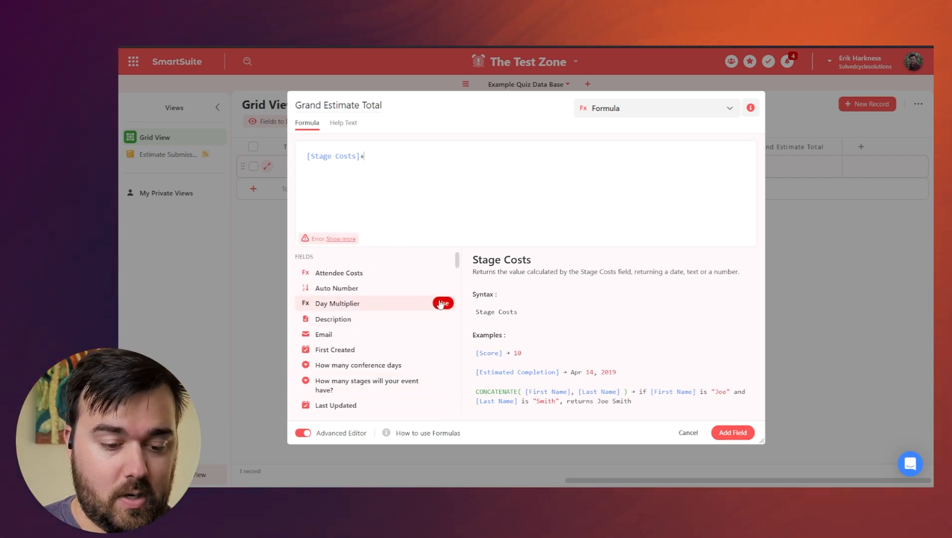
{"action": "scroll", "coordinate": [417, 311], "scroll_direction": "down", "scroll_amount": 1}
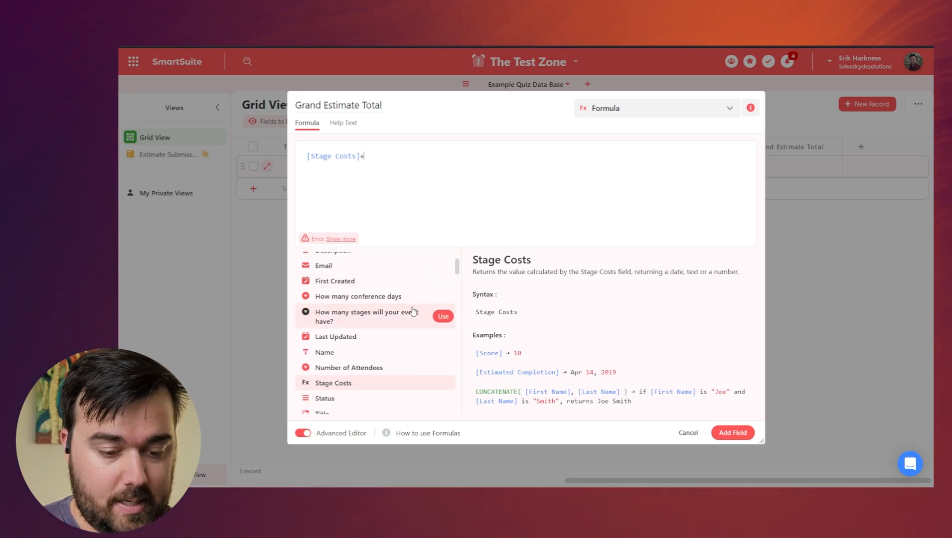
{"action": "scroll", "coordinate": [413, 311], "scroll_direction": "up", "scroll_amount": 1}
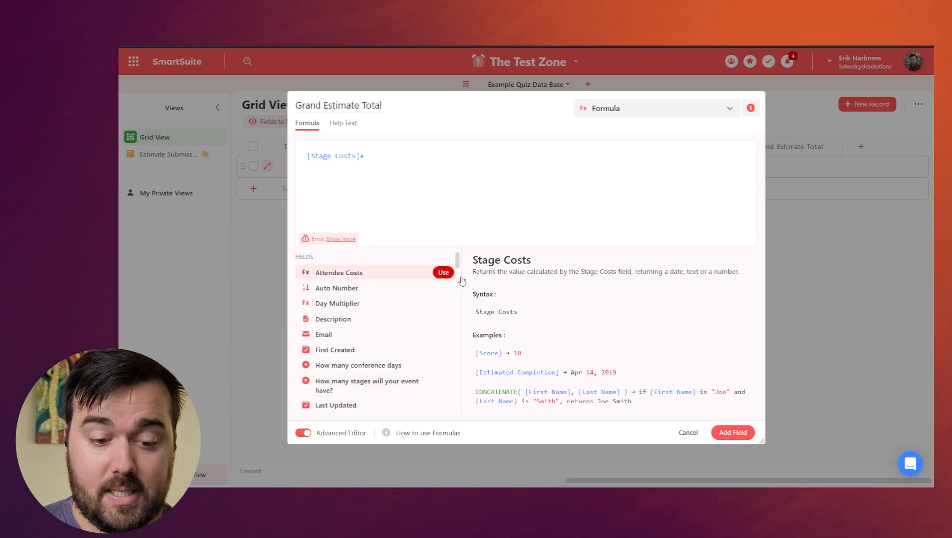
{"action": "left_click", "coordinate": [443, 272]}
{"action": "left_click", "coordinate": [732, 432]}
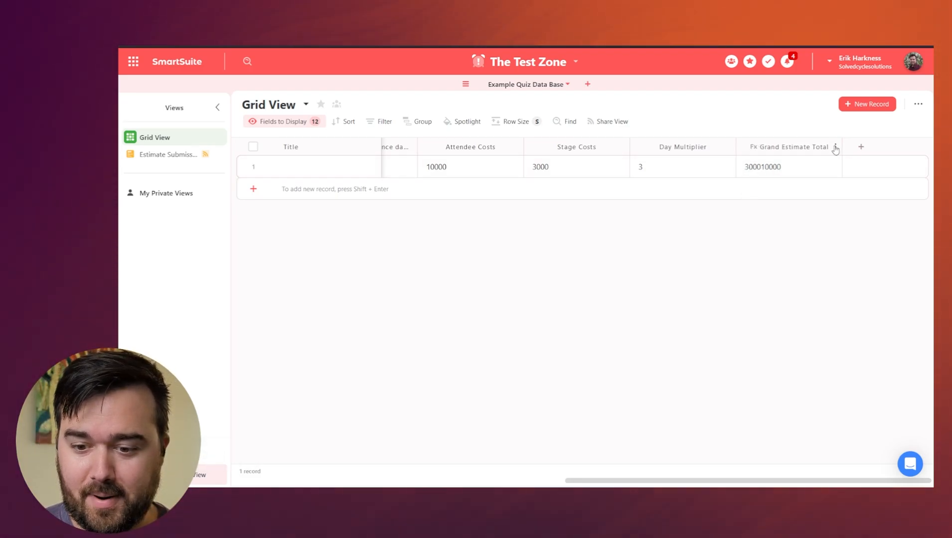
Wrap Stage Costs and Attendee Costs each in number(), separated by a comma instead of +.
{"action": "left_click", "coordinate": [834, 147]}
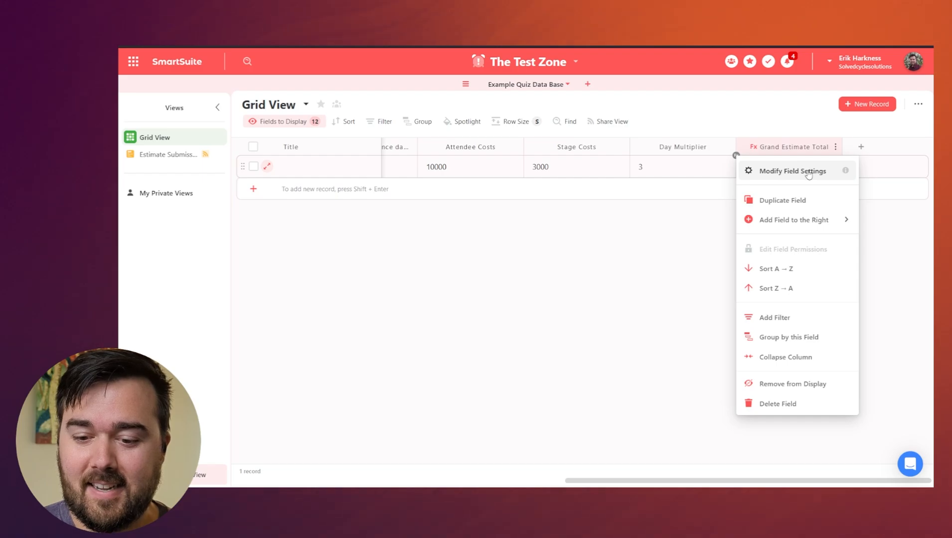
{"action": "left_click", "coordinate": [777, 172]}
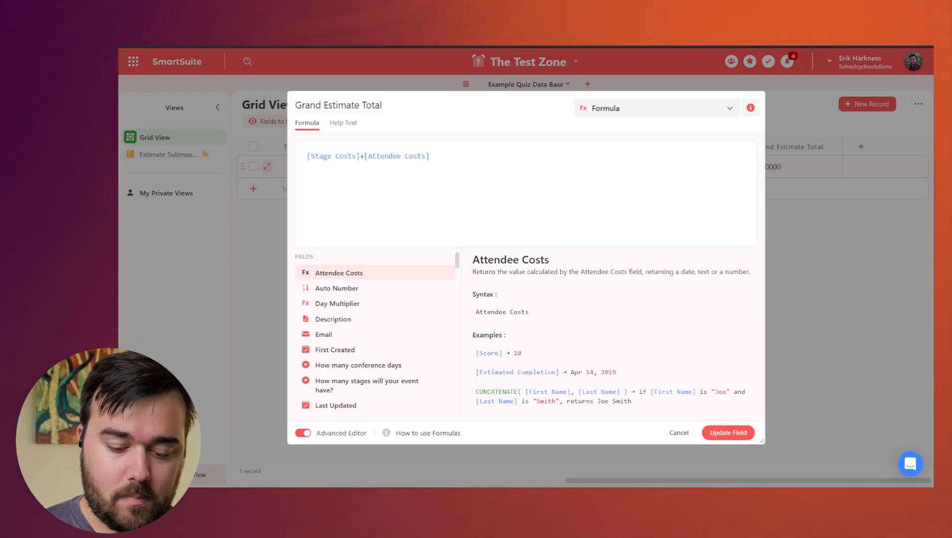
{"action": "type", "text": "number"}
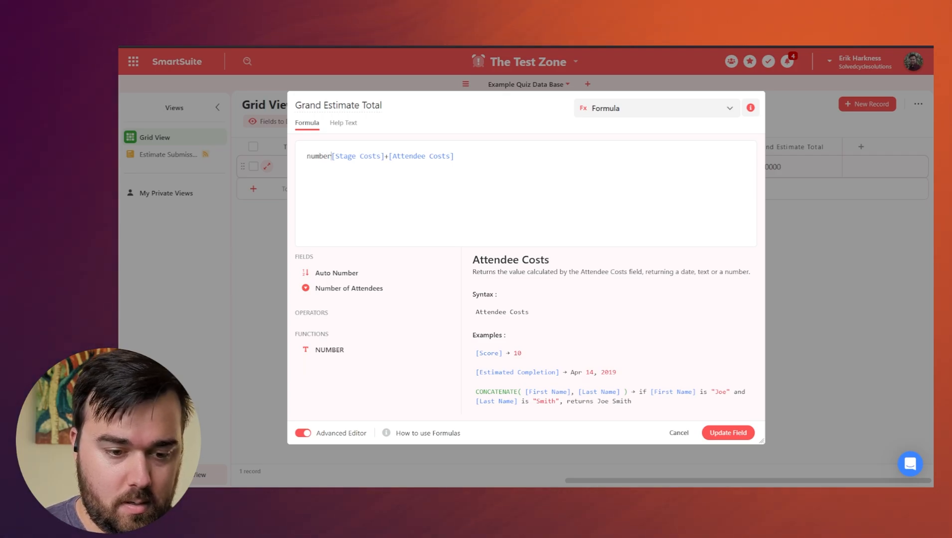
{"action": "type", "text": "("}
{"action": "left_click", "coordinate": [352, 156]}
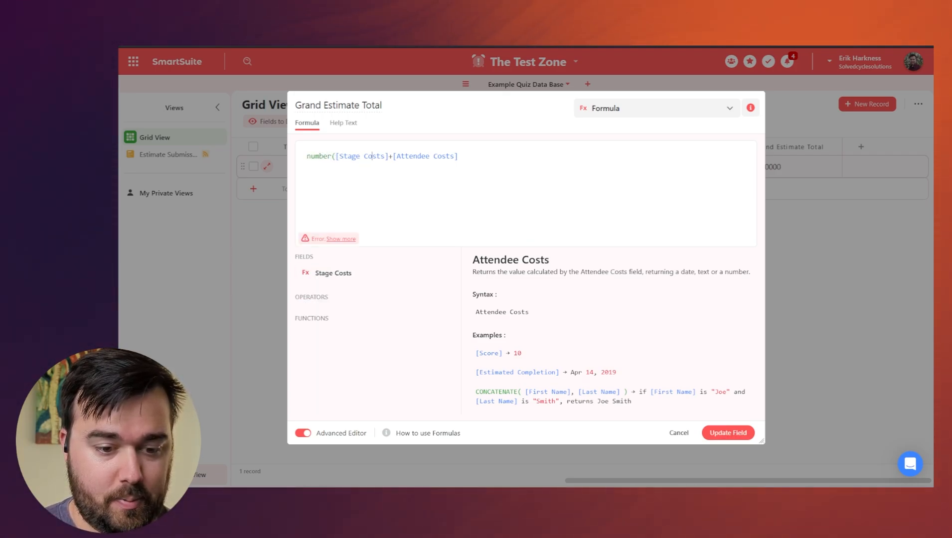
{"action": "key", "text": "Right"}
{"action": "key", "text": "Right"}
{"action": "key", "text": "Right"}
{"action": "key", "text": "Right"}
{"action": "key", "text": "Right"}
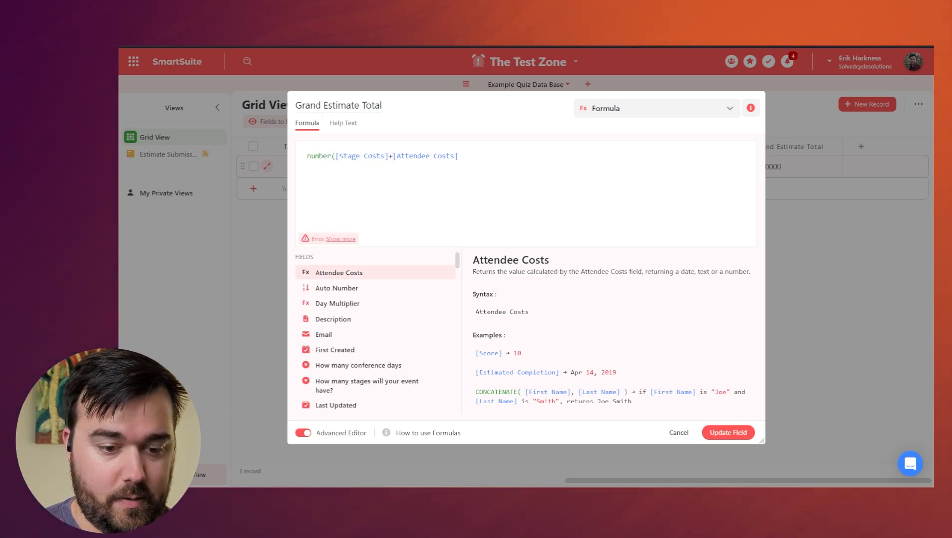
{"action": "key", "text": "BackSpace"}
{"action": "type", "text": ")"}
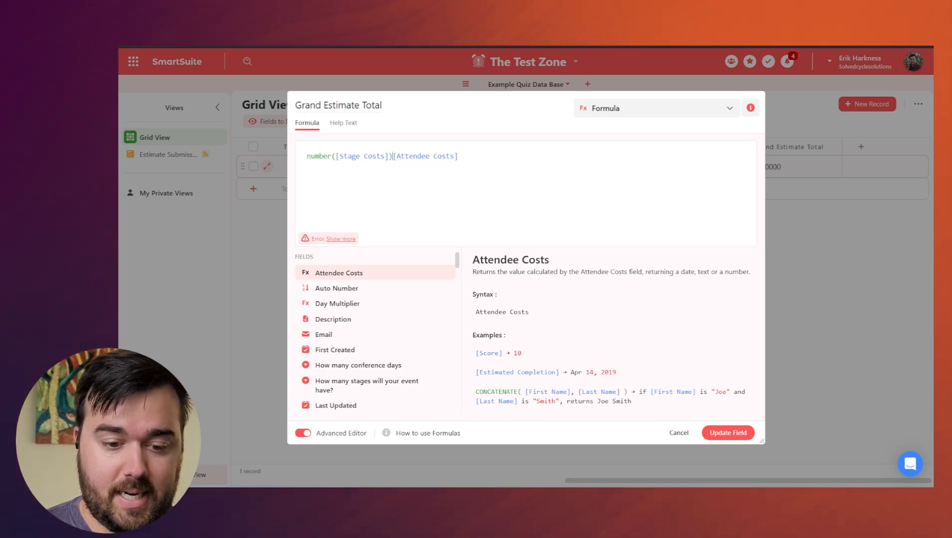
{"action": "type", "text": ","}
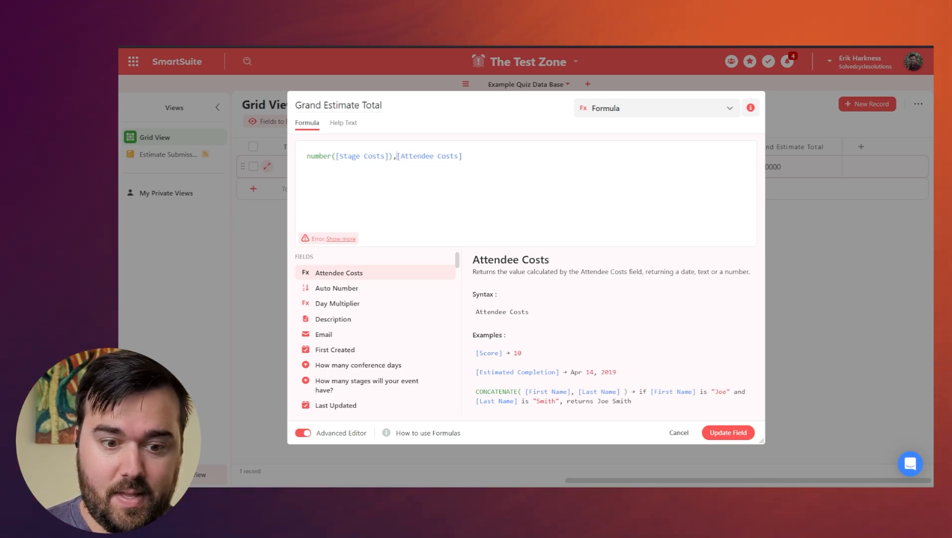
{"action": "type", "text": "number("}
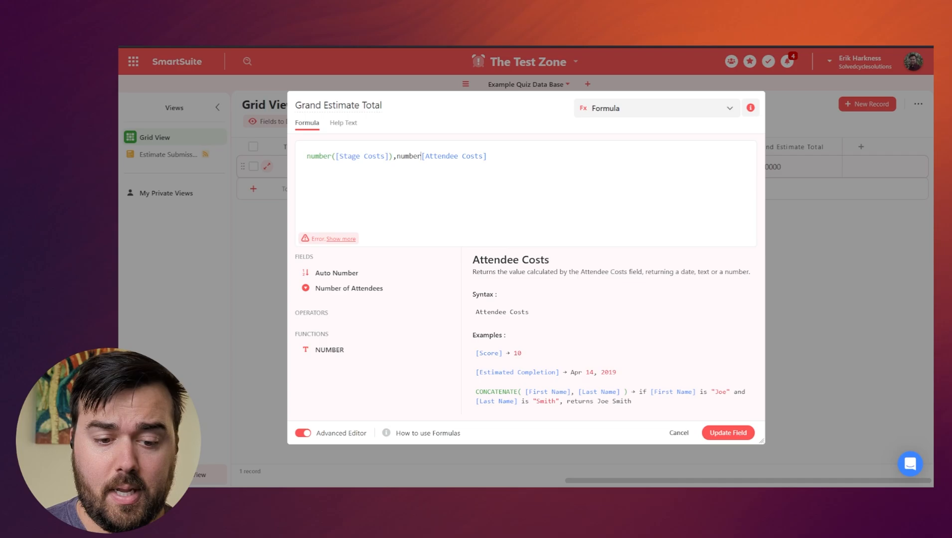
{"action": "key", "text": "Right"}
{"action": "key", "text": "Right"}
{"action": "key", "text": "Right"}
{"action": "key", "text": "Right"}
{"action": "key", "text": "Right"}
{"action": "key", "text": "Right"}
{"action": "key", "text": "Right"}
{"action": "key", "text": "Right"}
{"action": "key", "text": "Right"}
{"action": "key", "text": "Right"}
{"action": "key", "text": "Right"}
{"action": "key", "text": "Right"}
{"action": "key", "text": "Right"}
{"action": "key", "text": "Right"}
{"action": "key", "text": "Right"}
{"action": "key", "text": "Right"}
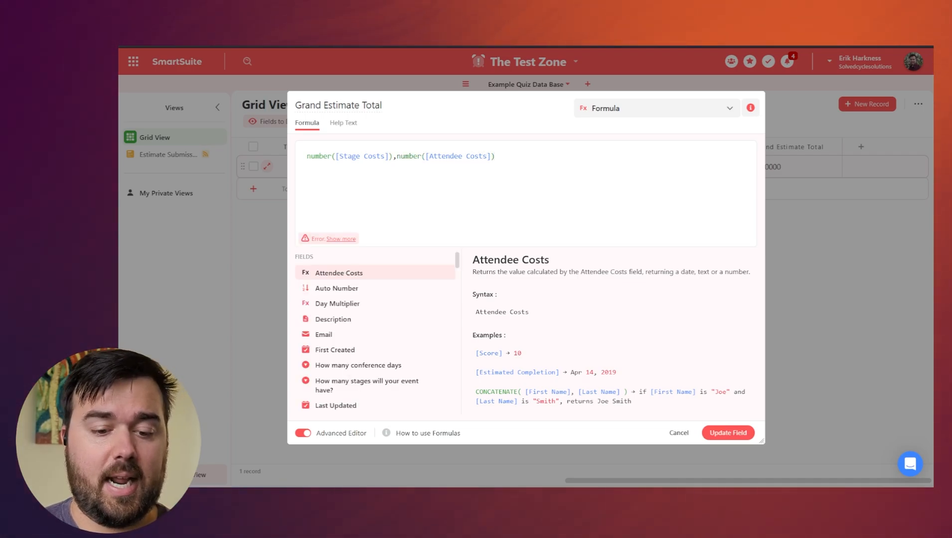
Enclose the whole formula in sum() and update the Grand Estimate Total field.
{"action": "left_click", "coordinate": [305, 156]}
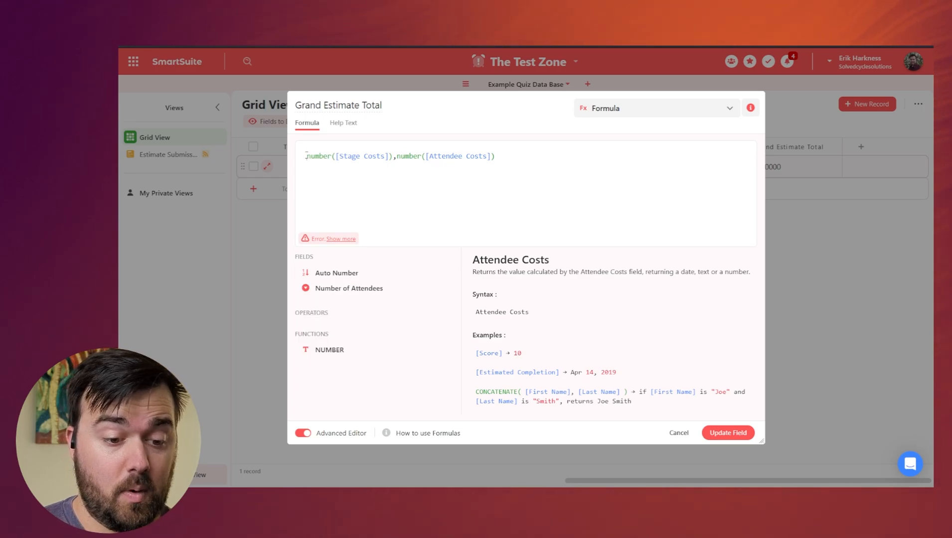
{"action": "type", "text": "sum("}
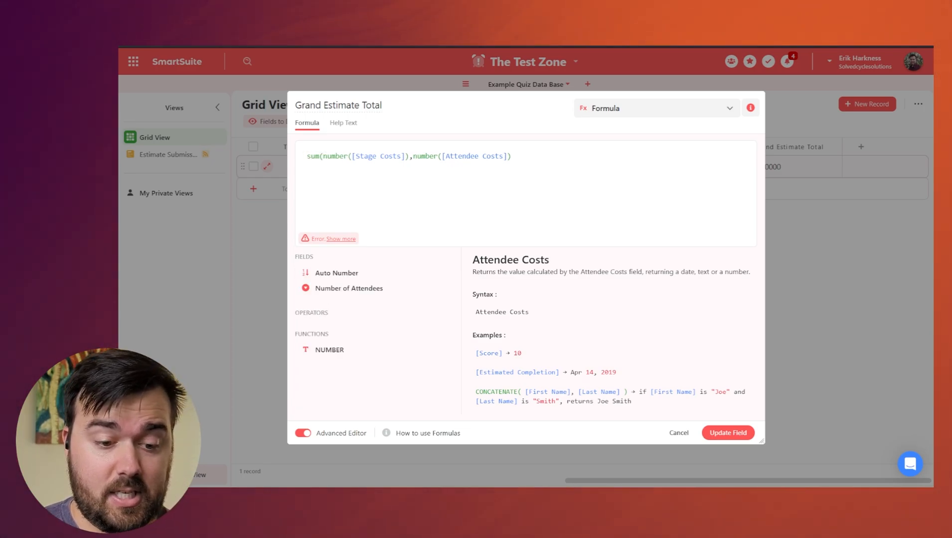
{"action": "left_click", "coordinate": [535, 156]}
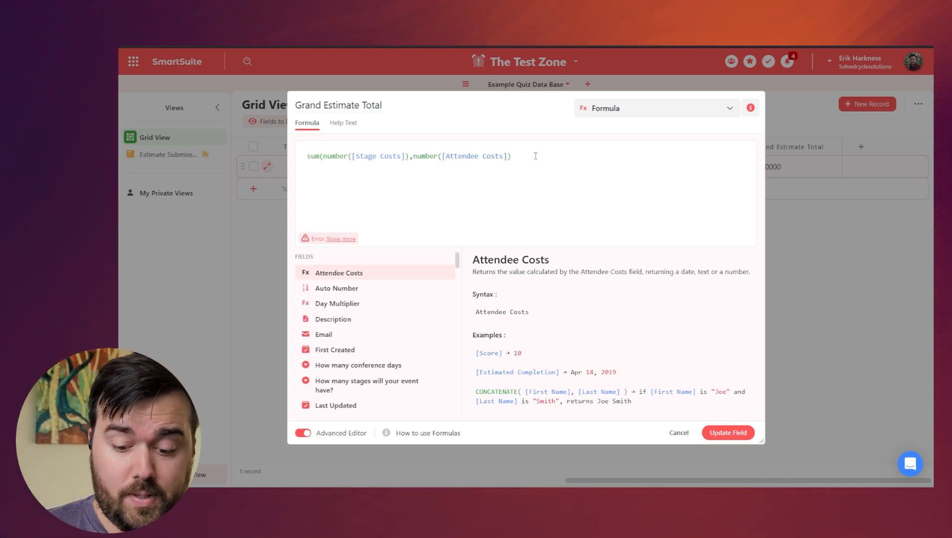
{"action": "type", "text": ")"}
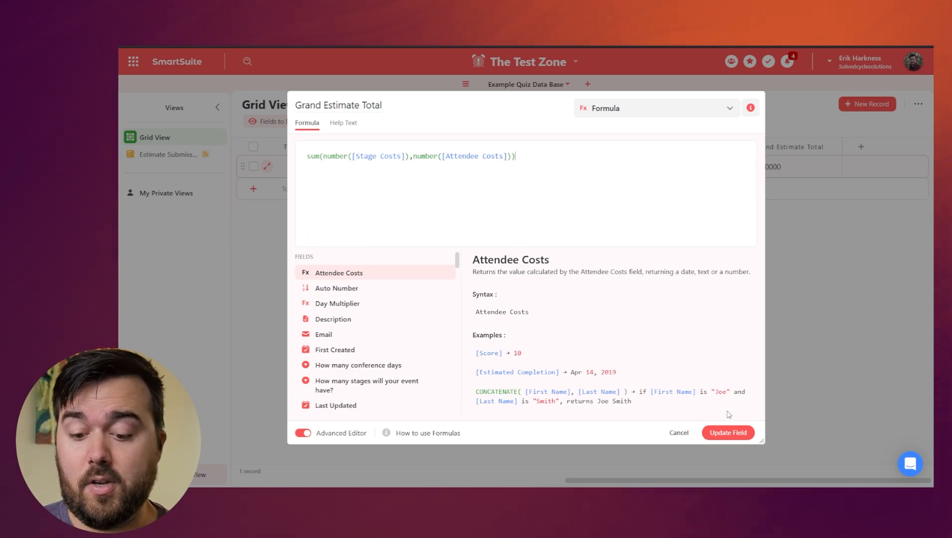
{"action": "left_click", "coordinate": [735, 431]}
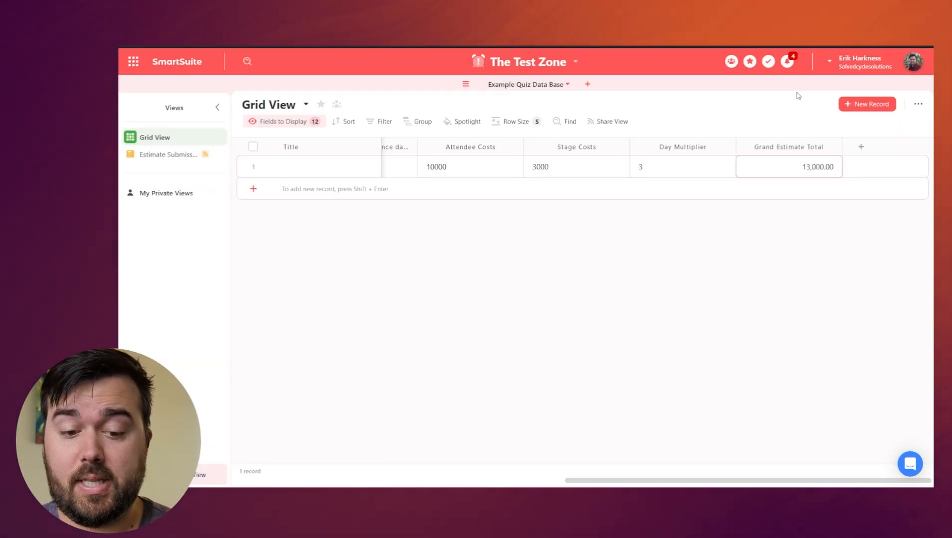
Inspect the record's Grand Estimate Total, Attendee Costs, Stage Costs and 3-5 Days values.
{"action": "left_click", "coordinate": [826, 165]}
{"action": "left_click", "coordinate": [461, 170]}
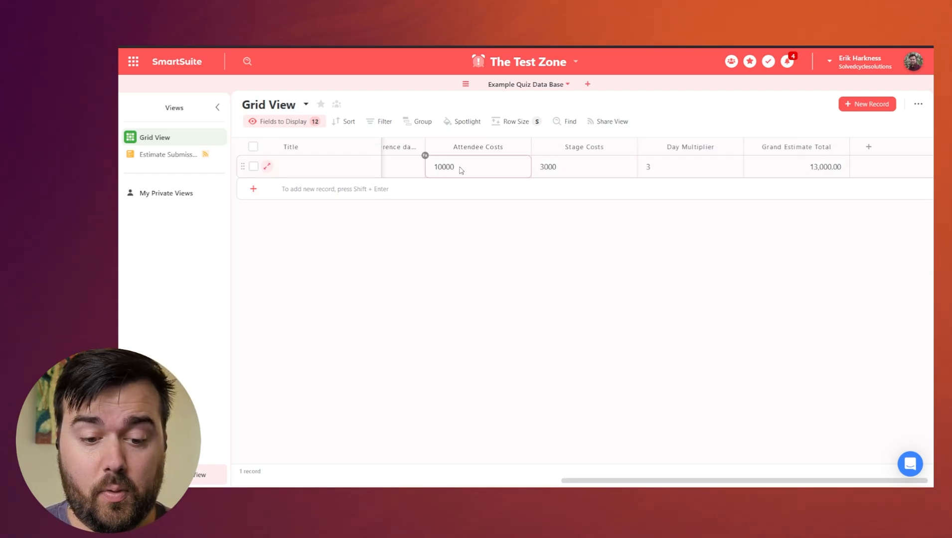
{"action": "left_click", "coordinate": [573, 167]}
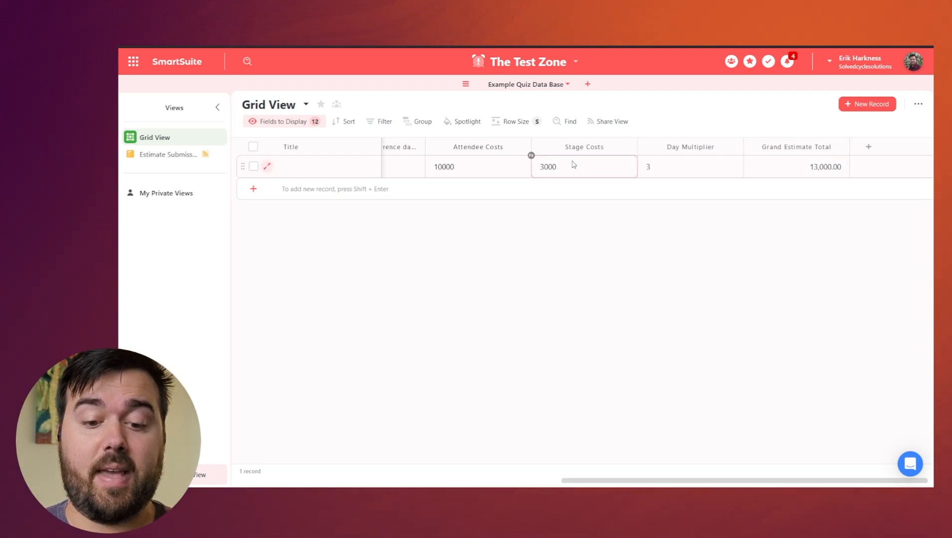
{"action": "scroll", "coordinate": [499, 168], "scroll_direction": "left", "scroll_amount": 5}
{"action": "left_click", "coordinate": [488, 172]}
{"action": "left_click", "coordinate": [532, 171]}
Change Number of Attendees from 100-300 to 300-500 and check the recalculated Grand Estimate Total.
{"action": "scroll", "coordinate": [532, 170], "scroll_direction": "left", "scroll_amount": 3}
{"action": "left_click", "coordinate": [524, 166]}
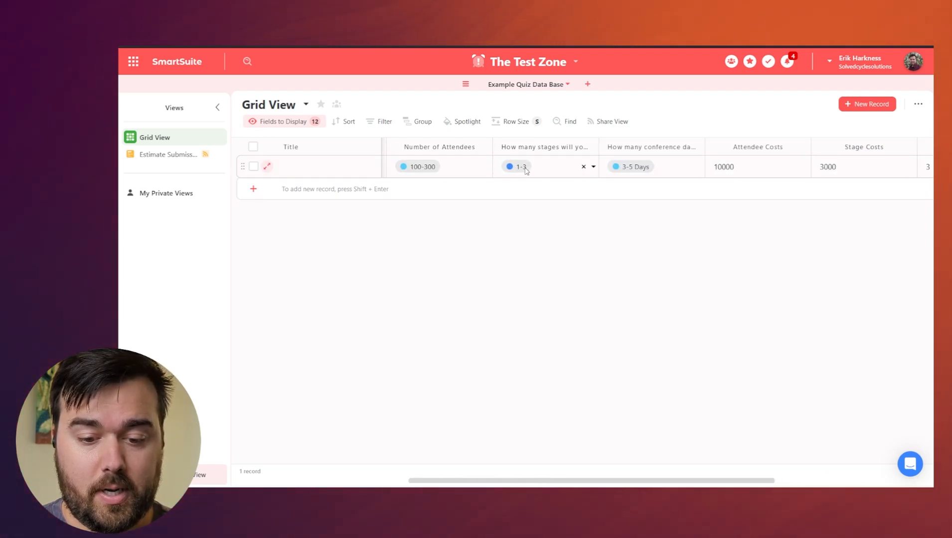
{"action": "left_click", "coordinate": [507, 170]}
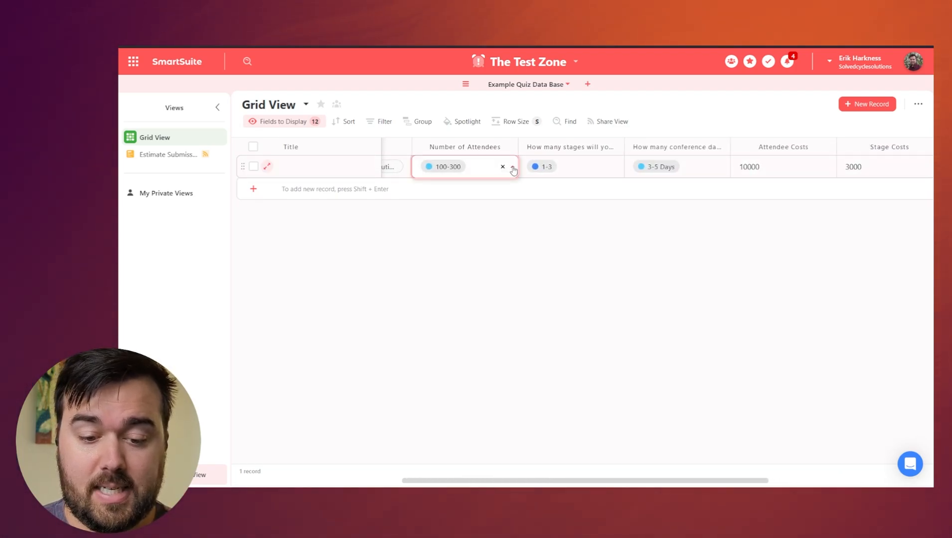
{"action": "left_click", "coordinate": [512, 168]}
{"action": "left_click", "coordinate": [462, 250]}
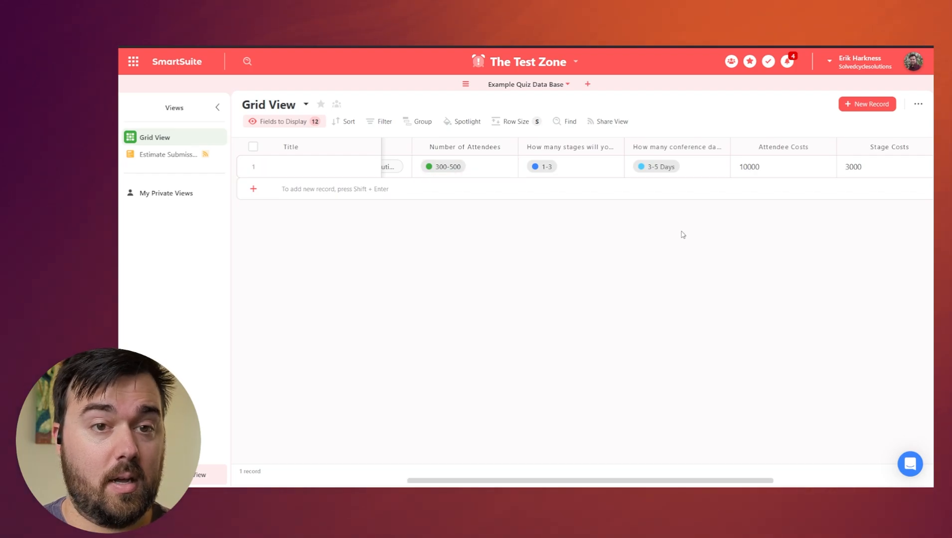
{"action": "scroll", "coordinate": [679, 234], "scroll_direction": "right", "scroll_amount": 5}
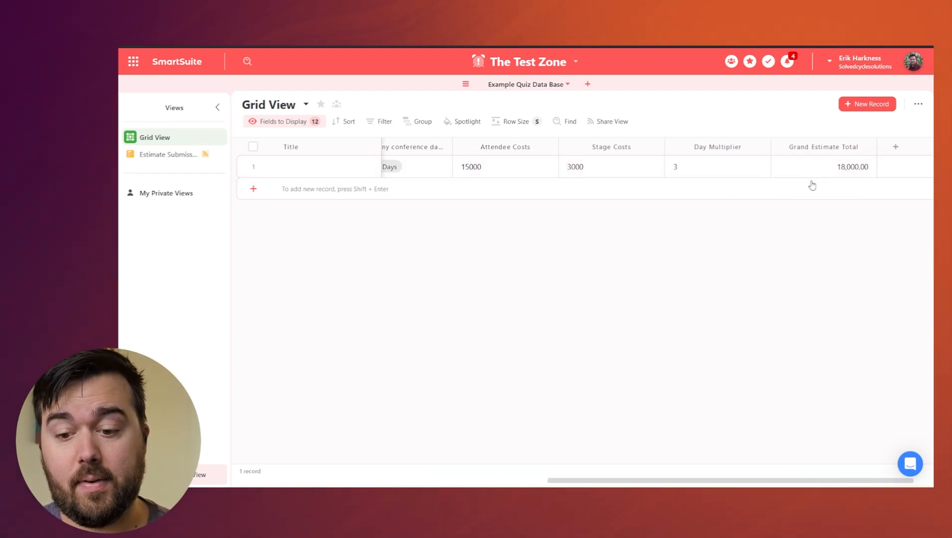
{"action": "left_click", "coordinate": [845, 164]}
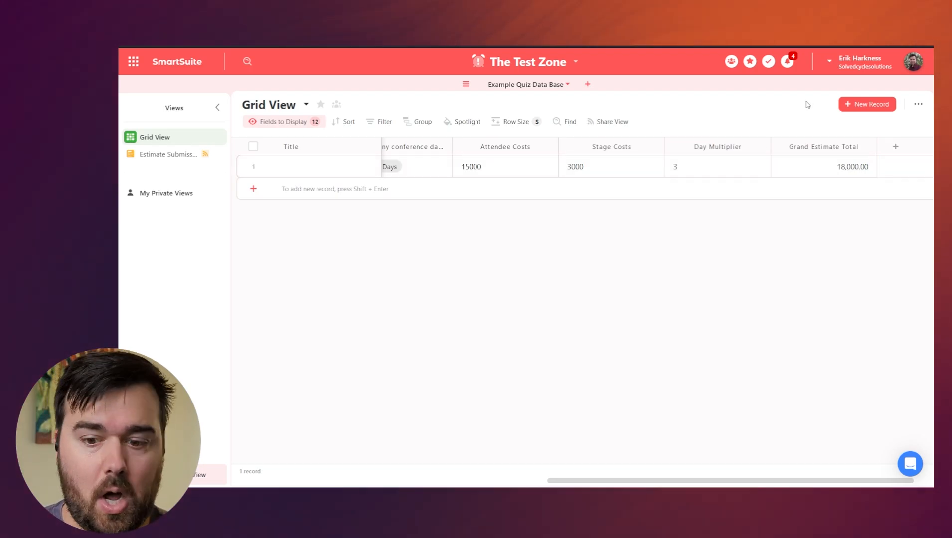
Tidy the formula's outer parentheses and append a * after the sum.
{"action": "left_click", "coordinate": [869, 147]}
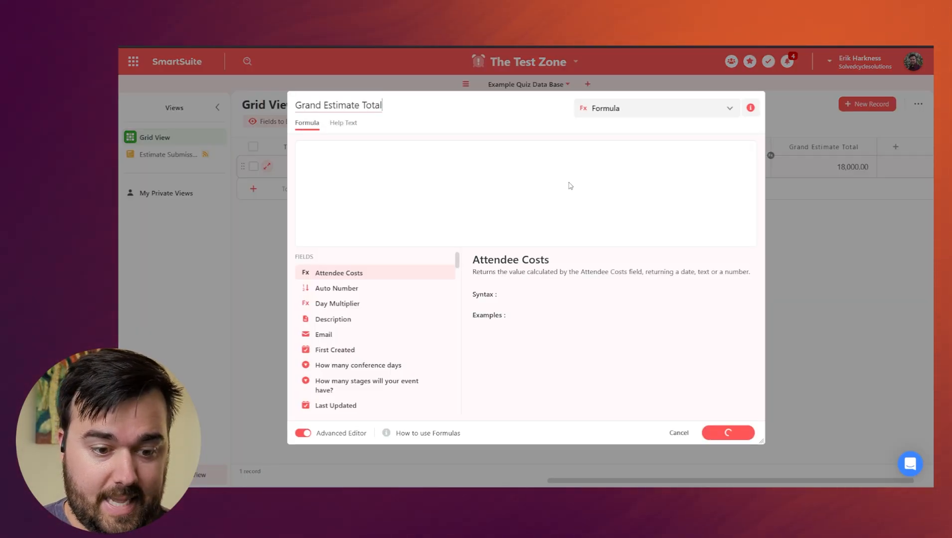
{"action": "left_click", "coordinate": [308, 158]}
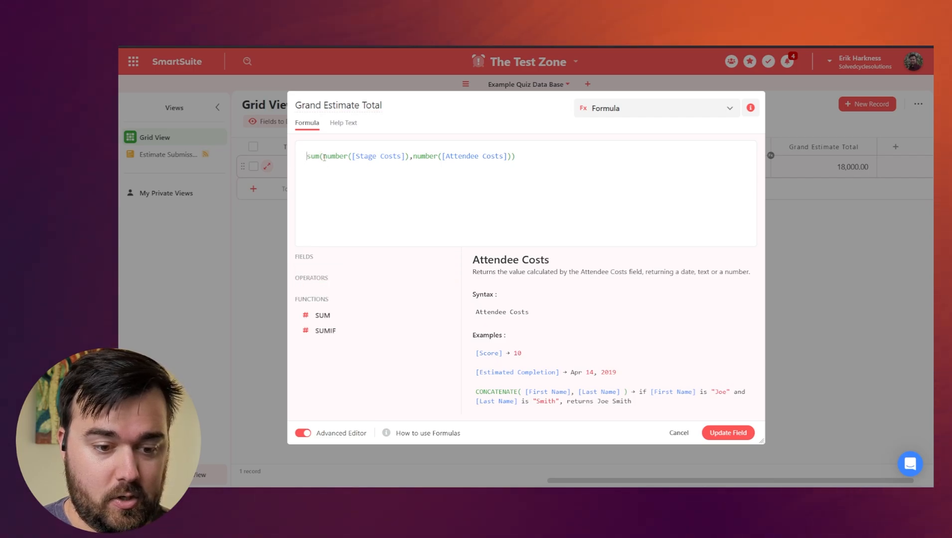
{"action": "type", "text": "*"}
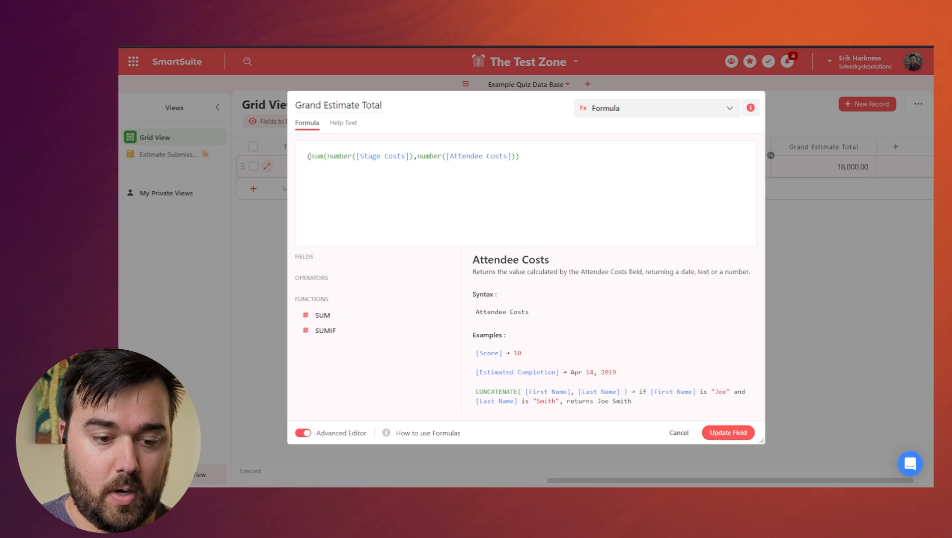
{"action": "left_click", "coordinate": [539, 158]}
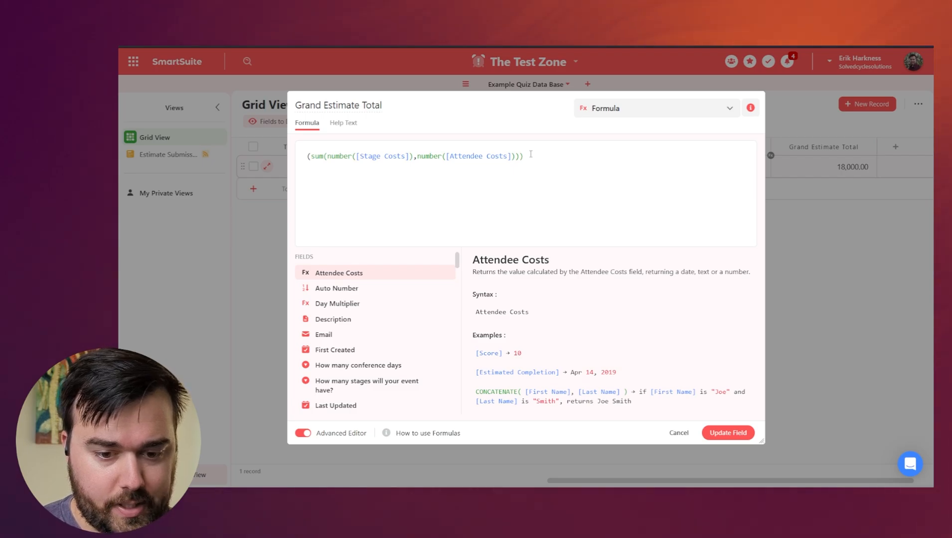
{"action": "key", "text": "BackSpace"}
{"action": "left_click", "coordinate": [310, 156]}
{"action": "key", "text": "BackSpace"}
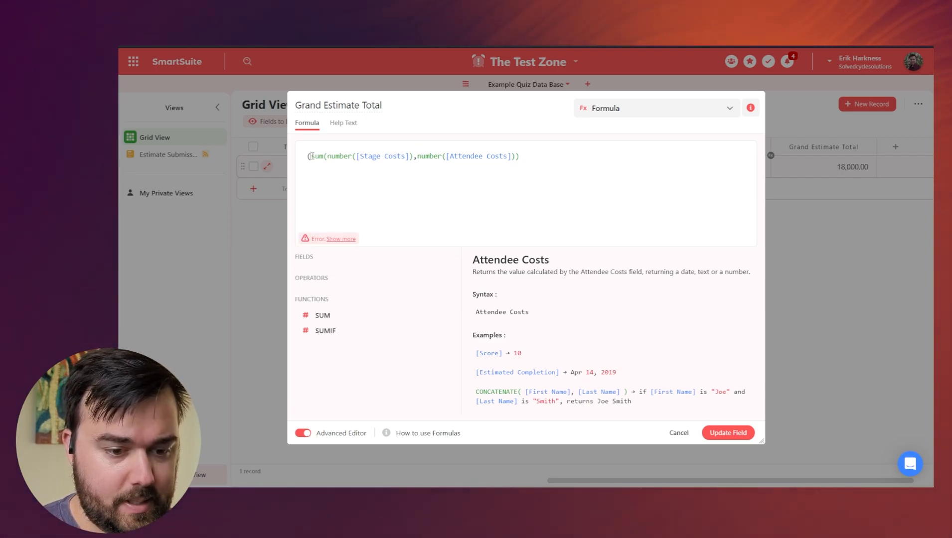
{"action": "left_click", "coordinate": [546, 156]}
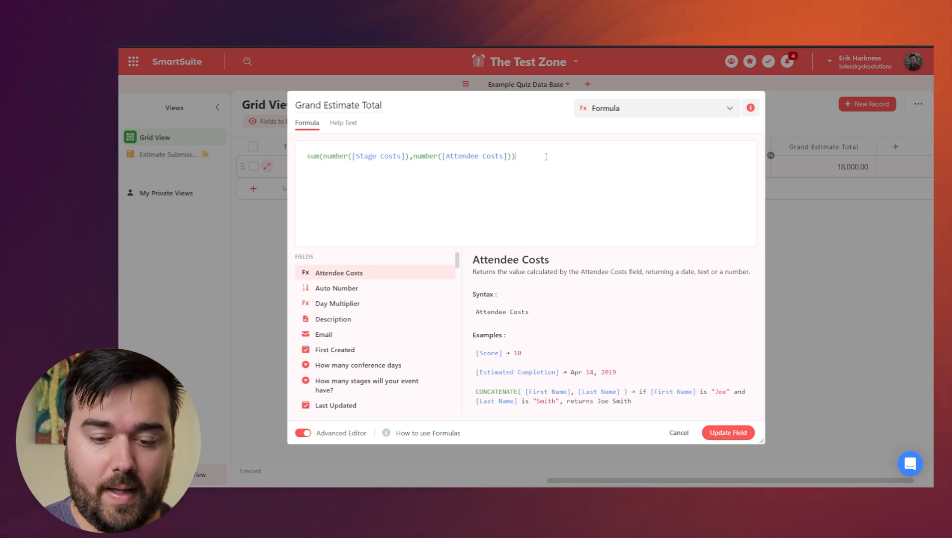
{"action": "type", "text": "*"}
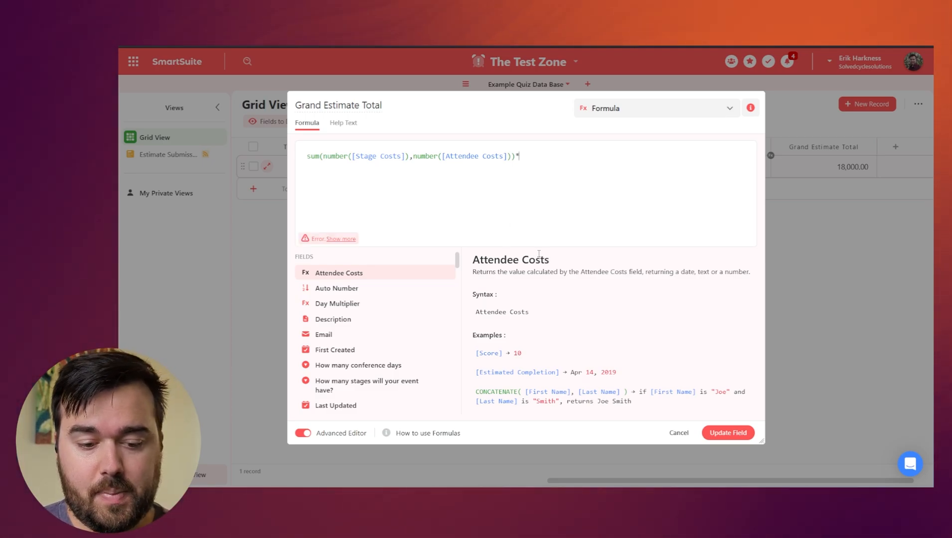
Multiply by number([Day Multiplier]) and update the Grand Estimate Total field.
{"action": "mouse_move", "coordinate": [415, 307]}
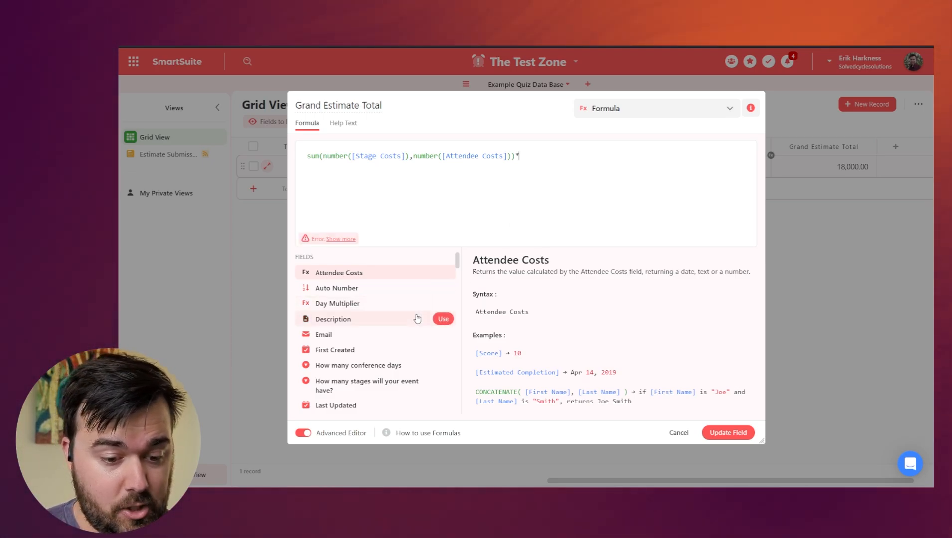
{"action": "left_click", "coordinate": [441, 303]}
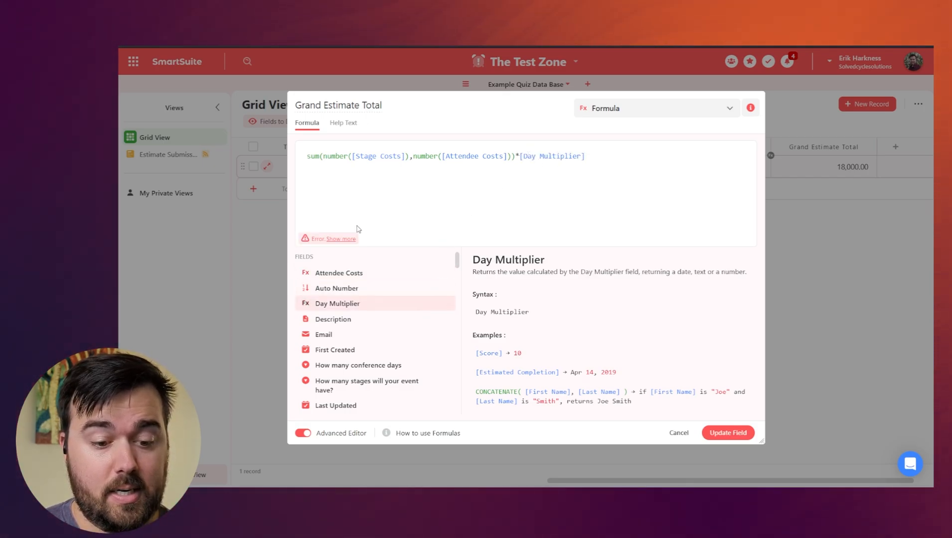
{"action": "left_click", "coordinate": [342, 240]}
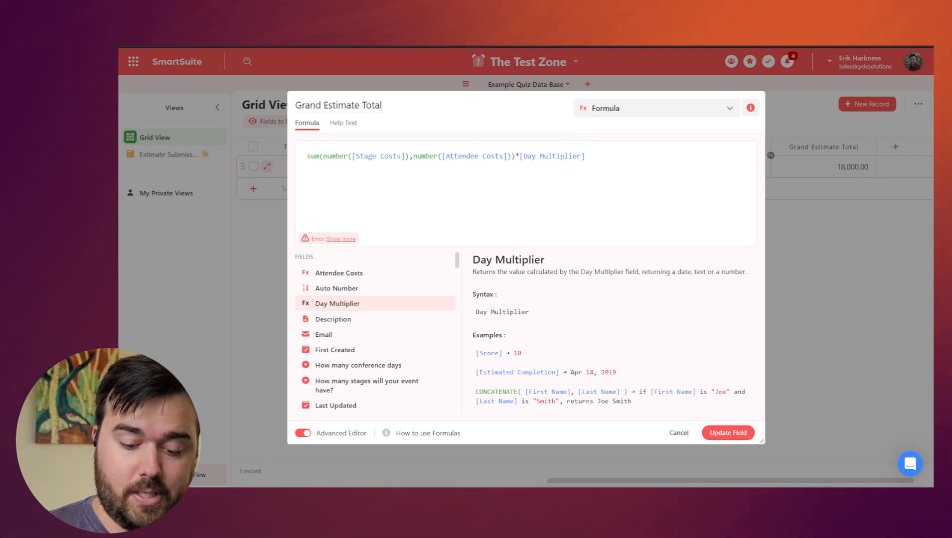
{"action": "type", "text": "number("}
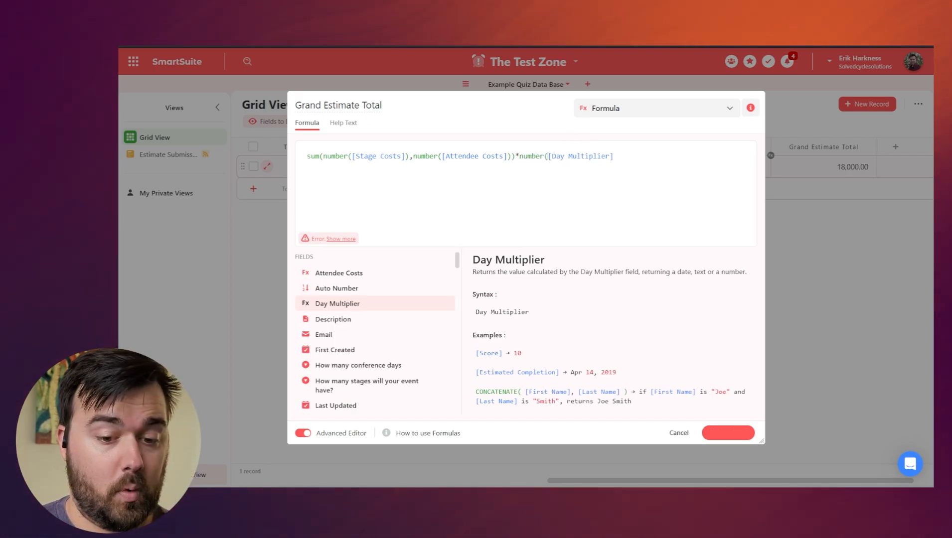
{"action": "left_click", "coordinate": [640, 157]}
{"action": "type", "text": ")"}
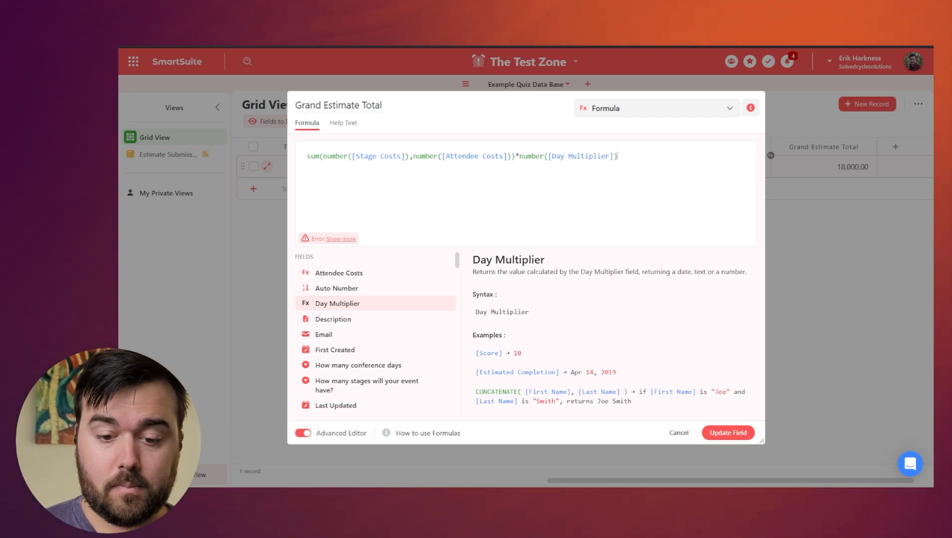
{"action": "left_click", "coordinate": [728, 433]}
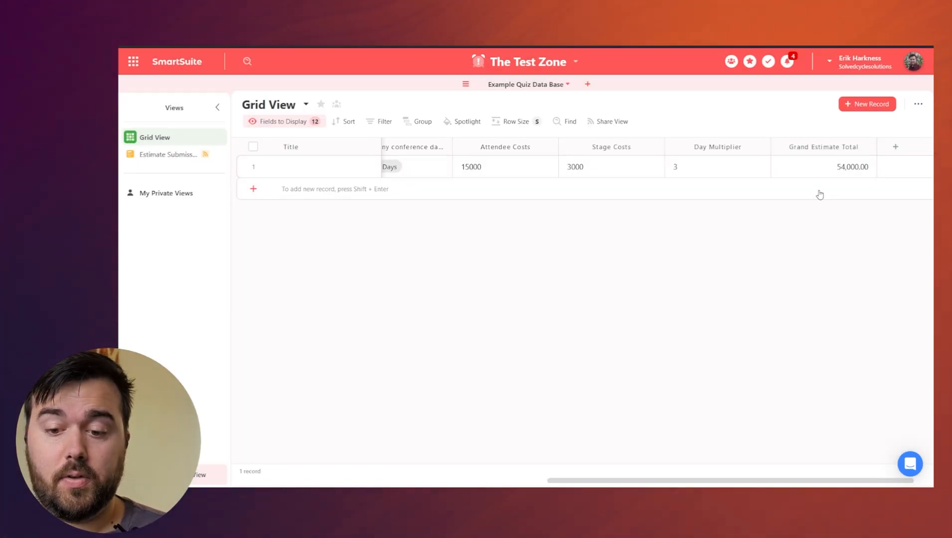
Set the record's conference days to 5+ Days.
{"action": "scroll", "coordinate": [833, 169], "scroll_direction": "right", "scroll_amount": 1}
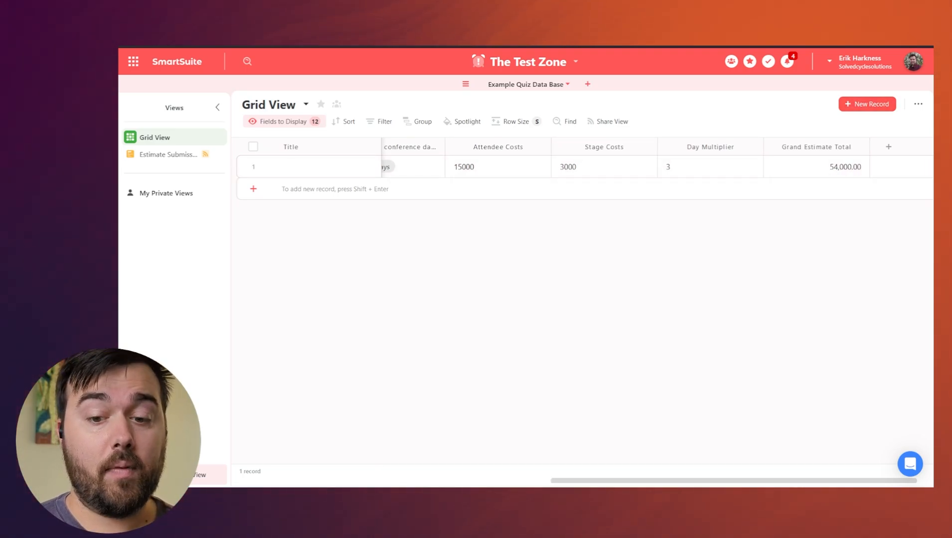
{"action": "scroll", "coordinate": [505, 166], "scroll_direction": "left", "scroll_amount": 5}
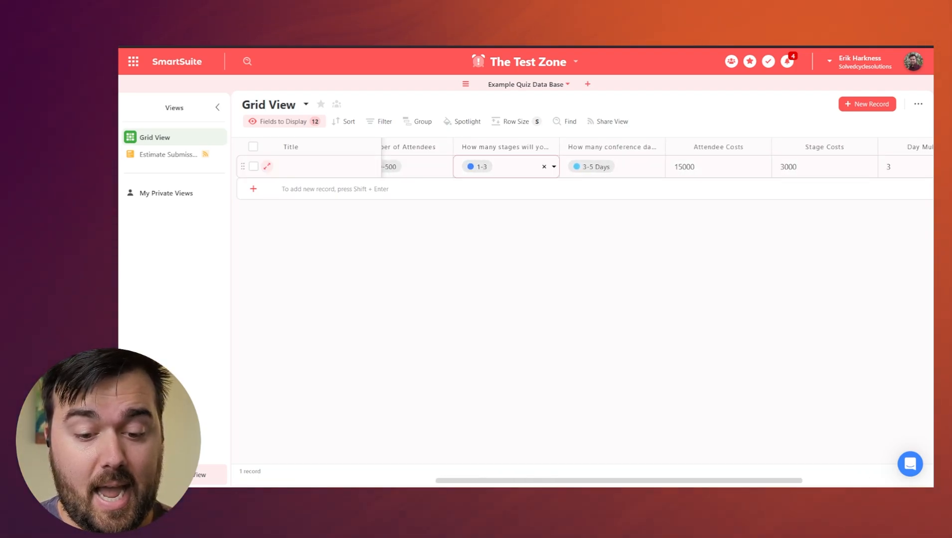
{"action": "key", "text": "Return"}
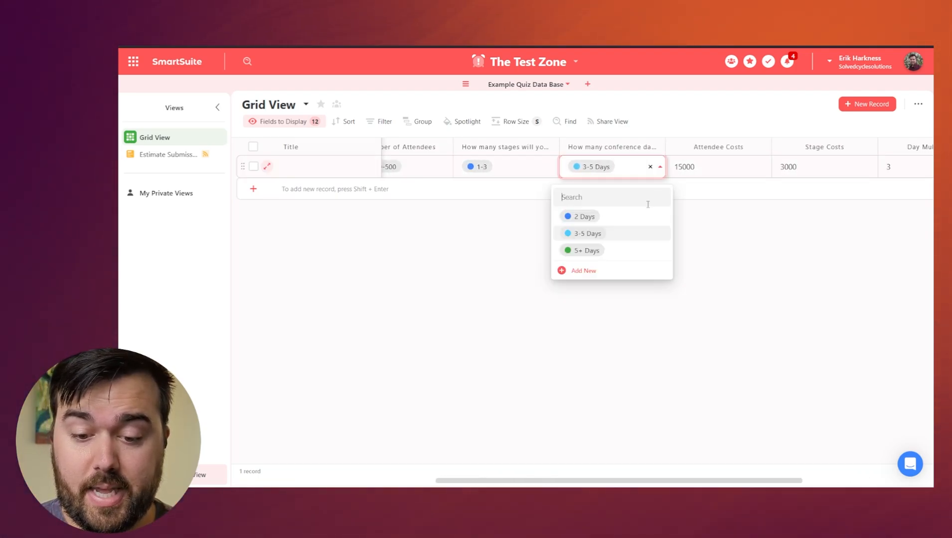
{"action": "left_click", "coordinate": [614, 253]}
Change conference days to 2 Days, giving a 36,000.00 total, and open the table's options menu.
{"action": "scroll", "coordinate": [781, 250], "scroll_direction": "right", "scroll_amount": 4}
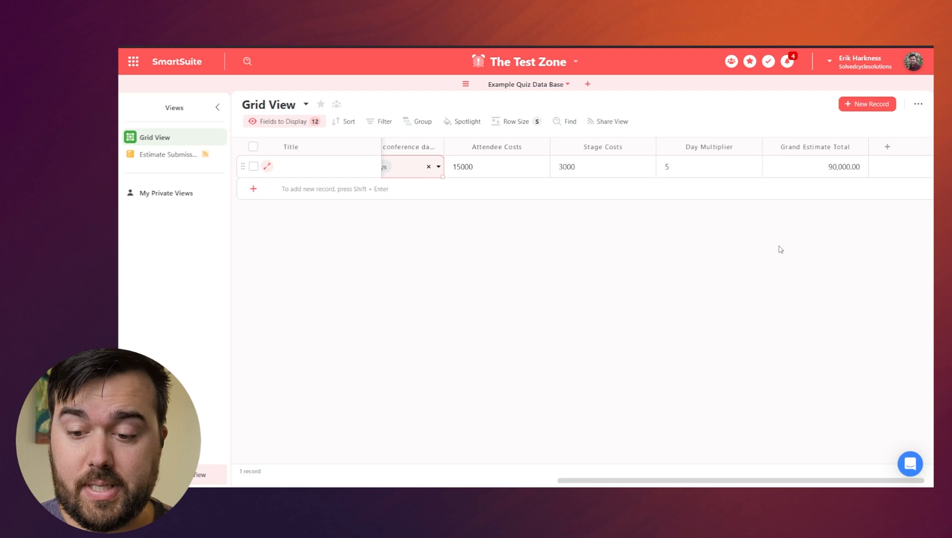
{"action": "scroll", "coordinate": [655, 187], "scroll_direction": "left", "scroll_amount": 3}
{"action": "scroll", "coordinate": [655, 186], "scroll_direction": "left", "scroll_amount": 2}
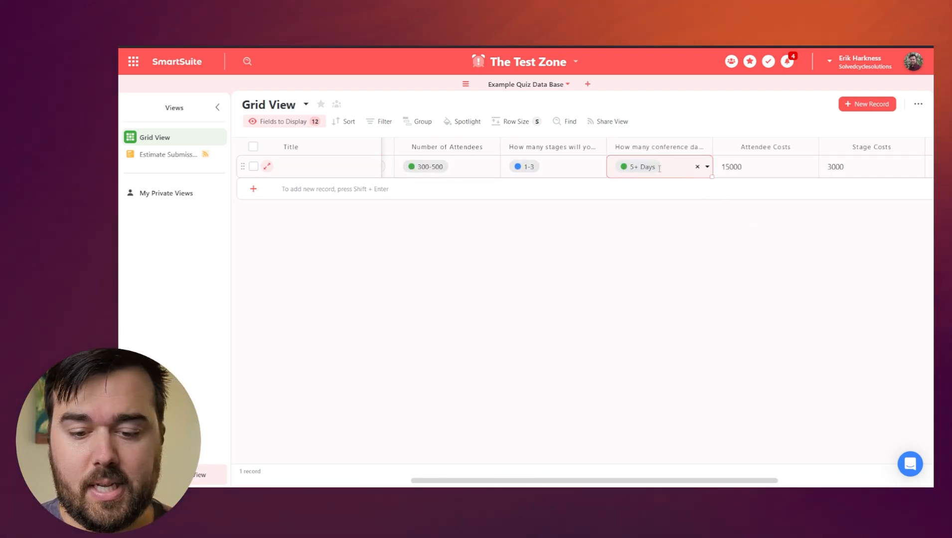
{"action": "left_click", "coordinate": [707, 168]}
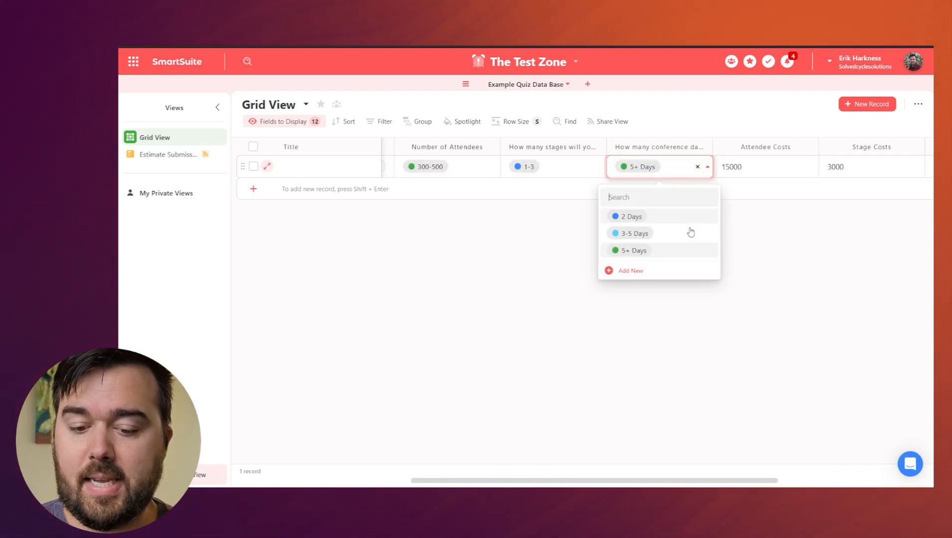
{"action": "left_click", "coordinate": [665, 217]}
{"action": "scroll", "coordinate": [664, 218], "scroll_direction": "right", "scroll_amount": 5}
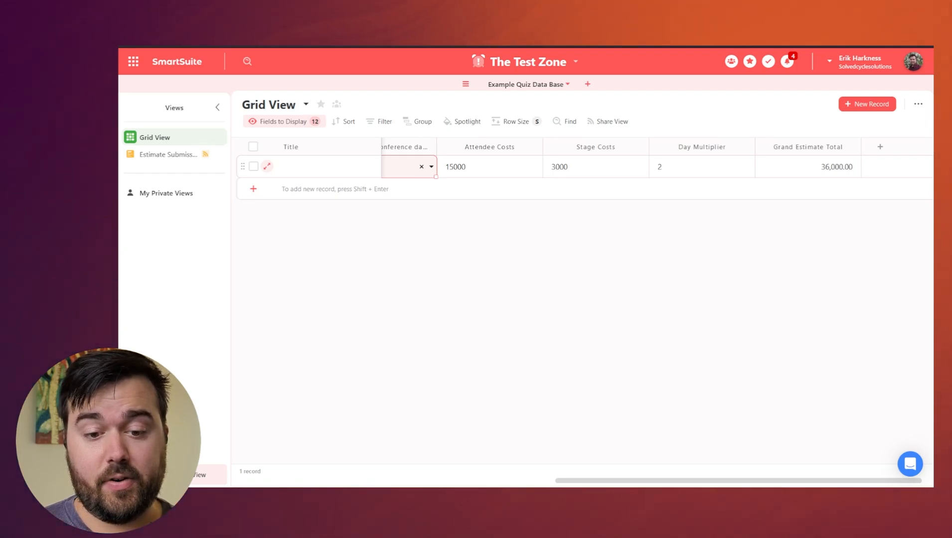
{"action": "left_click", "coordinate": [567, 85]}
Start a new Document Designer template and add a rectangle element.
{"action": "mouse_move", "coordinate": [556, 225]}
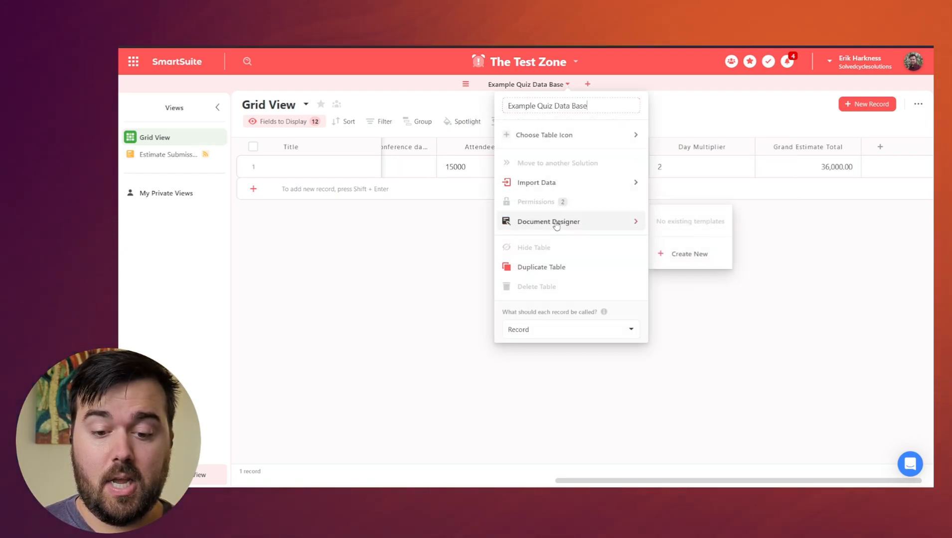
{"action": "left_click", "coordinate": [687, 253]}
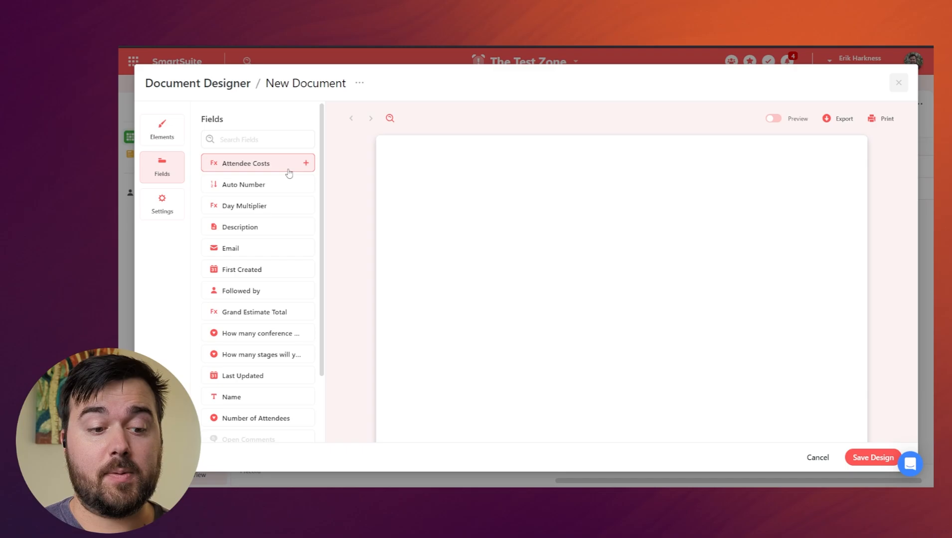
{"action": "left_click", "coordinate": [177, 135]}
{"action": "left_click", "coordinate": [250, 162]}
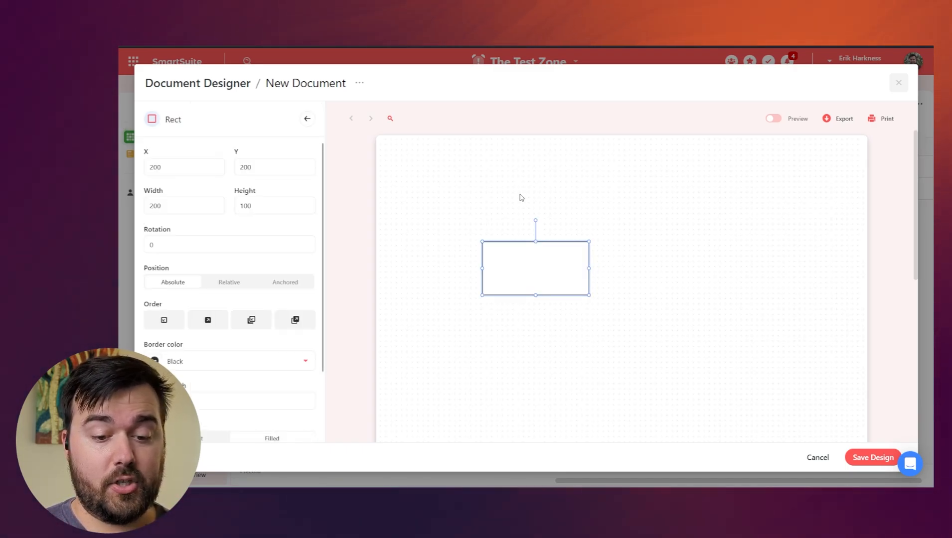
Move and resize the rectangle to fill the whole page.
{"action": "left_click_drag", "start_coordinate": [552, 270], "coordinate": [456, 170]}
{"action": "left_click_drag", "start_coordinate": [492, 199], "coordinate": [833, 404]}
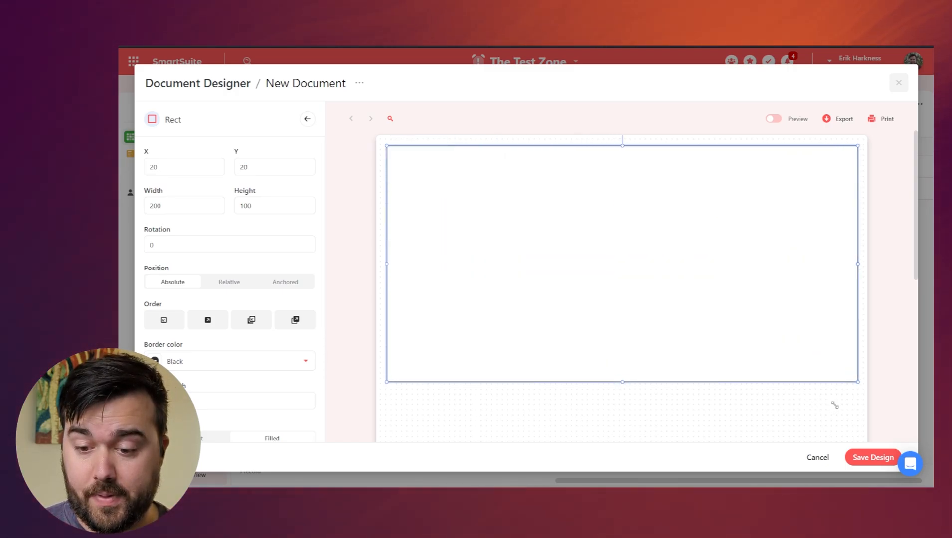
{"action": "scroll", "coordinate": [663, 286], "scroll_direction": "down", "scroll_amount": 5}
{"action": "scroll", "coordinate": [659, 280], "scroll_direction": "up", "scroll_amount": 3}
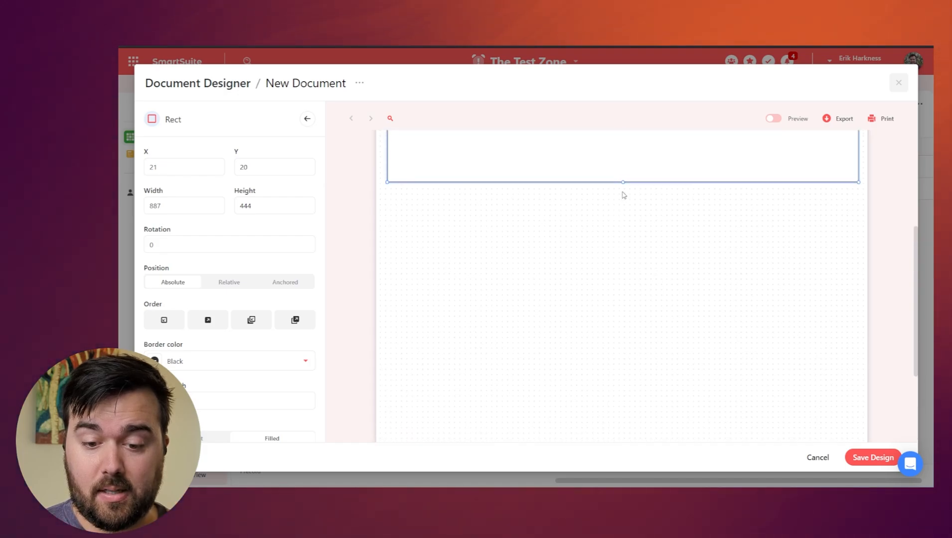
{"action": "left_click_drag", "start_coordinate": [623, 181], "coordinate": [626, 441]}
{"action": "left_click_drag", "start_coordinate": [595, 308], "coordinate": [624, 409]}
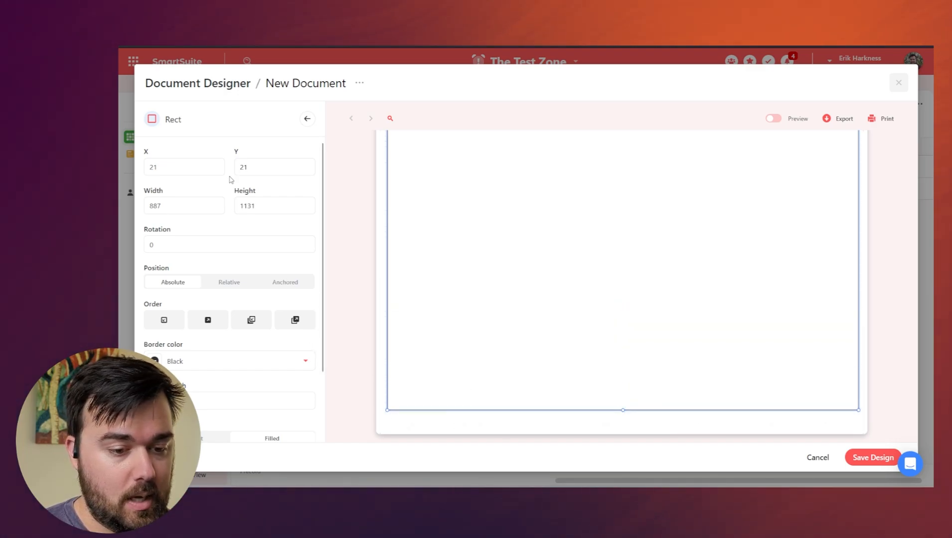
Give the rectangle a Dark Magenta 1 border with width 4.
{"action": "scroll", "coordinate": [232, 229], "scroll_direction": "down", "scroll_amount": 2}
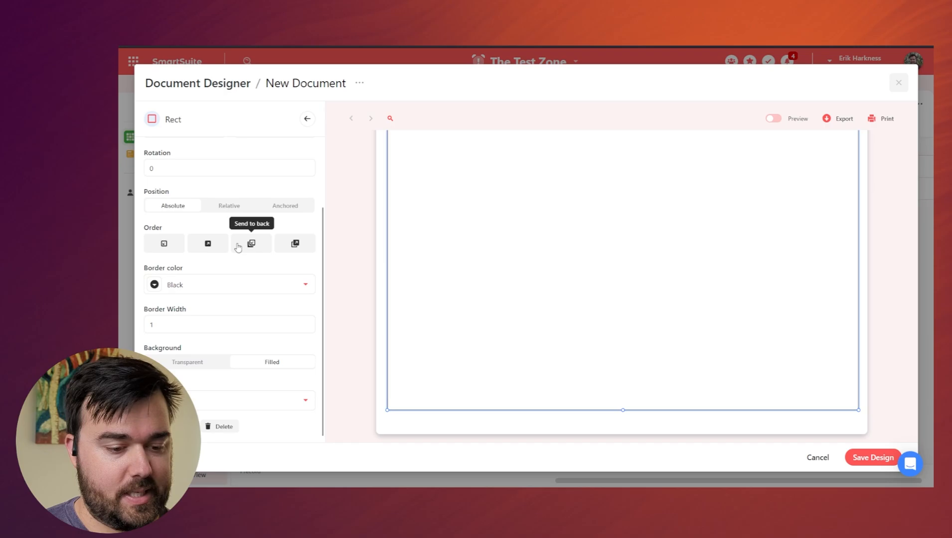
{"action": "left_click", "coordinate": [201, 289]}
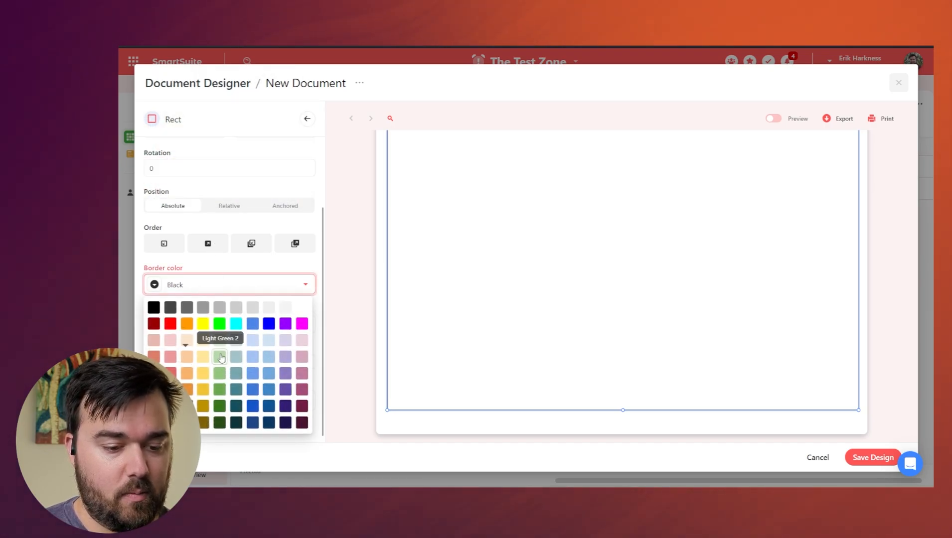
{"action": "left_click", "coordinate": [301, 390]}
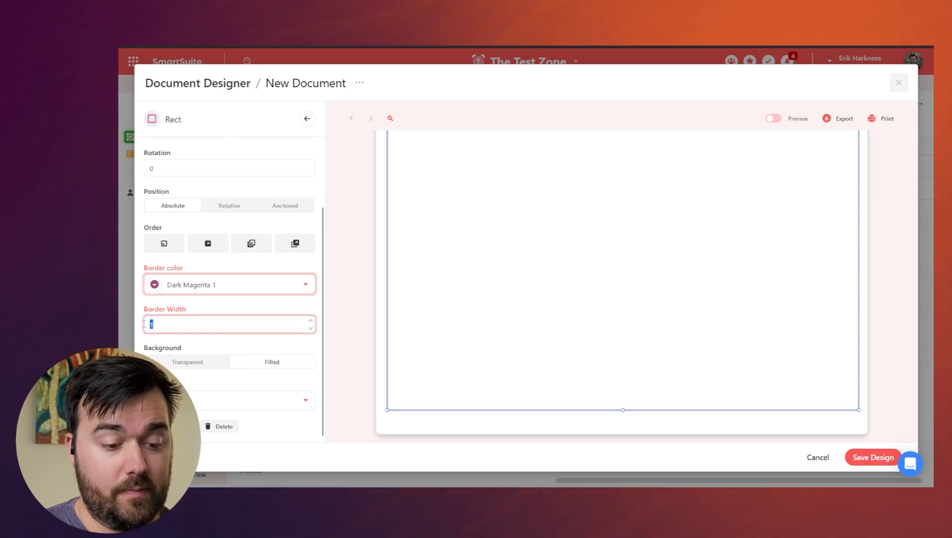
{"action": "type", "text": "4"}
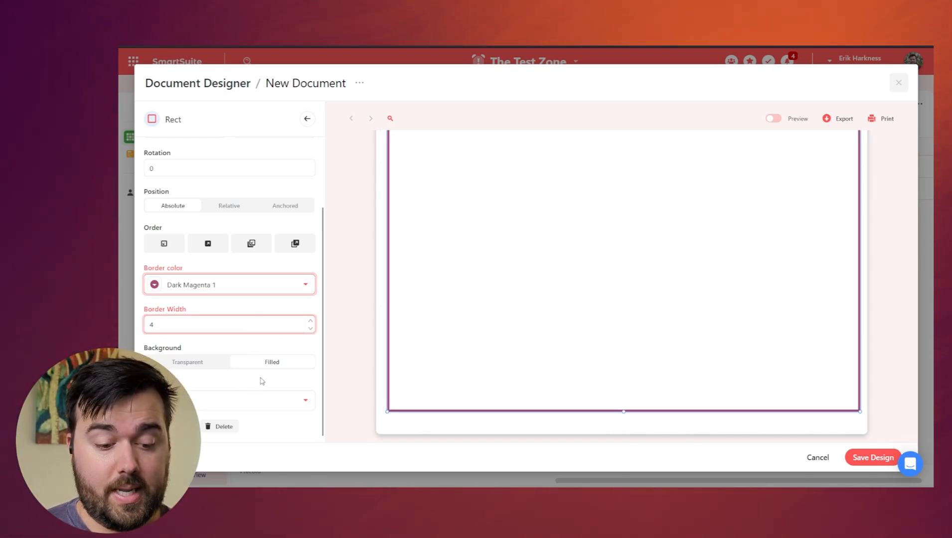
{"action": "scroll", "coordinate": [518, 322], "scroll_direction": "up", "scroll_amount": 5}
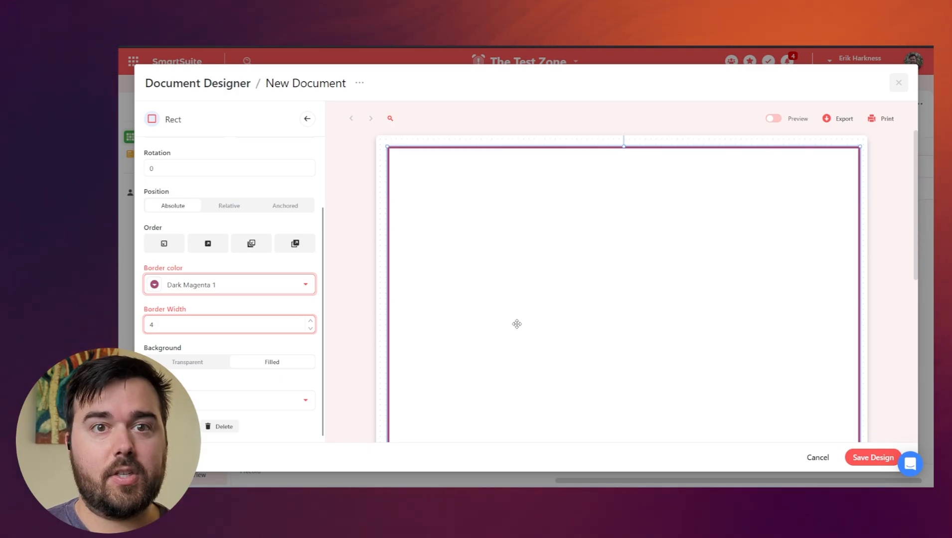
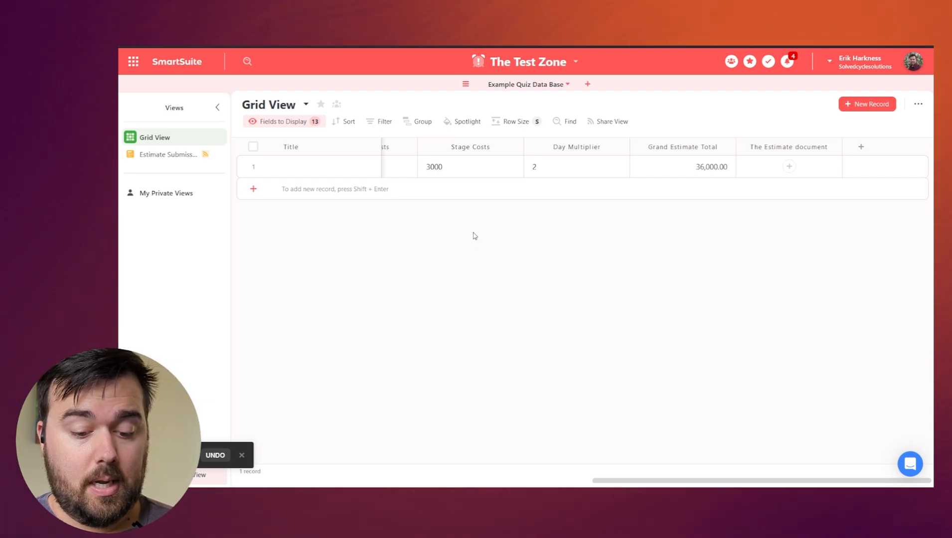
Scroll the grid sideways to show the 36,000.00 Grand Estimate Total and the empty Estimate document.
{"action": "scroll", "coordinate": [476, 237], "scroll_direction": "left", "scroll_amount": 3}
{"action": "scroll", "coordinate": [483, 228], "scroll_direction": "right", "scroll_amount": 3}
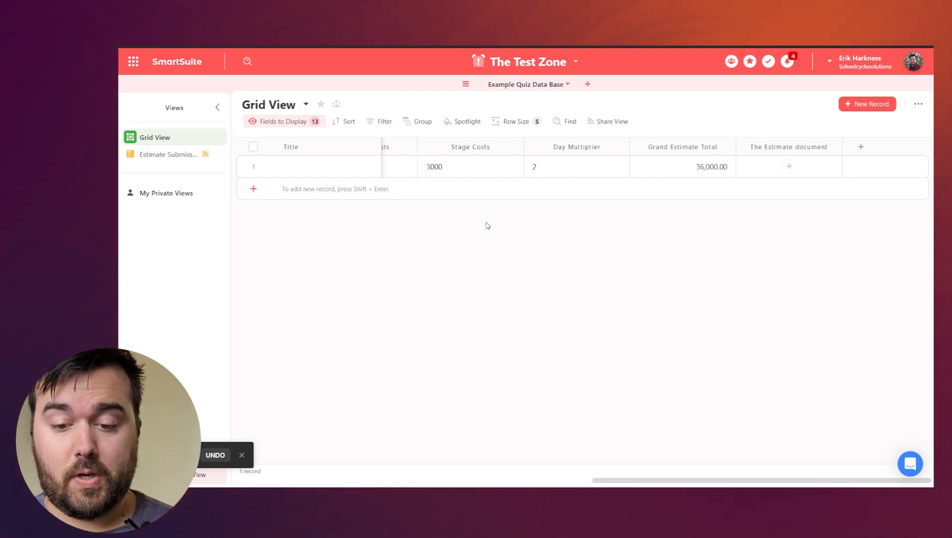
Add a new automation under The Test Zone's Automations and name it 'Estimate Out Reach'.
{"action": "left_click", "coordinate": [573, 62]}
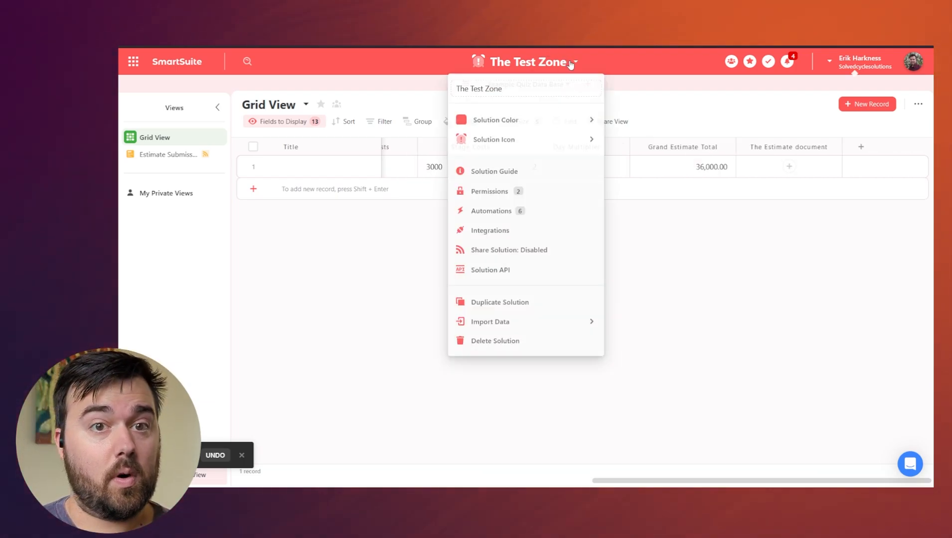
{"action": "left_click", "coordinate": [494, 211]}
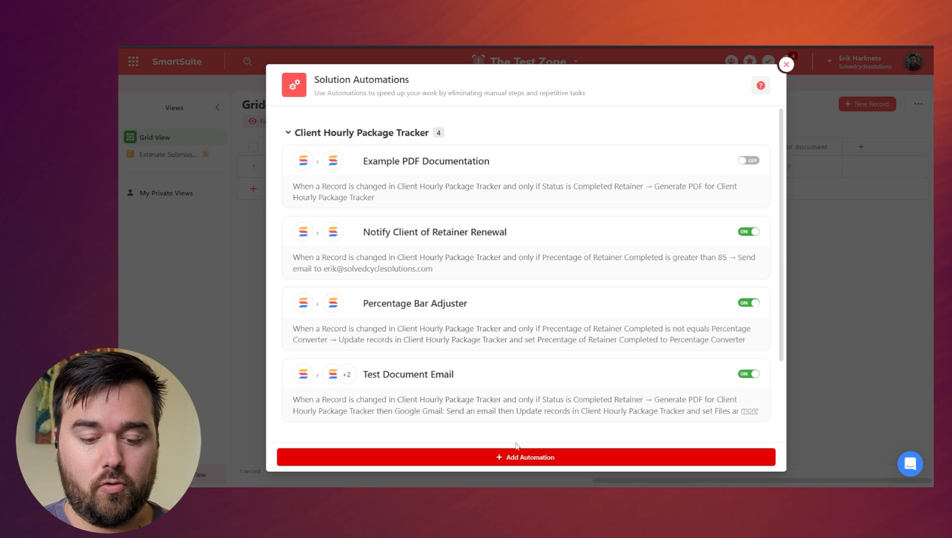
{"action": "left_click", "coordinate": [535, 458]}
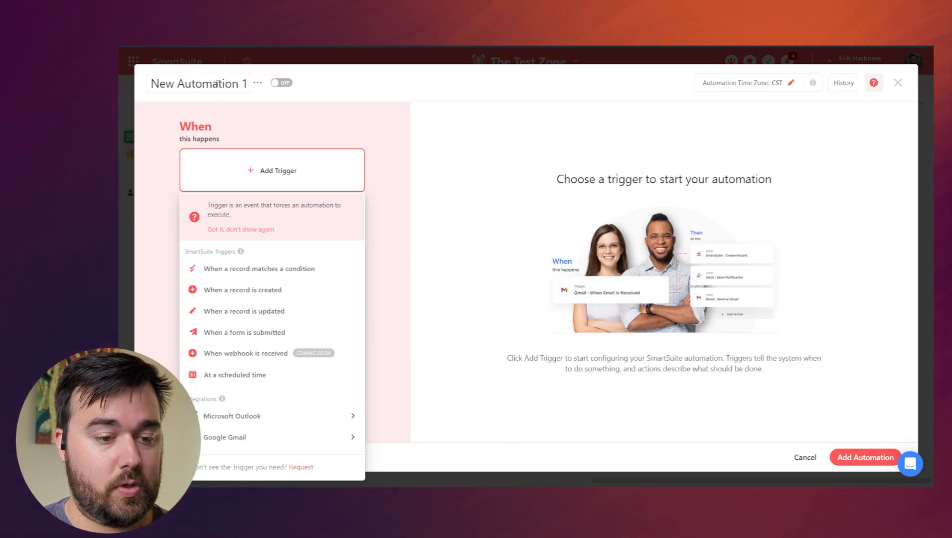
{"action": "left_click", "coordinate": [221, 86]}
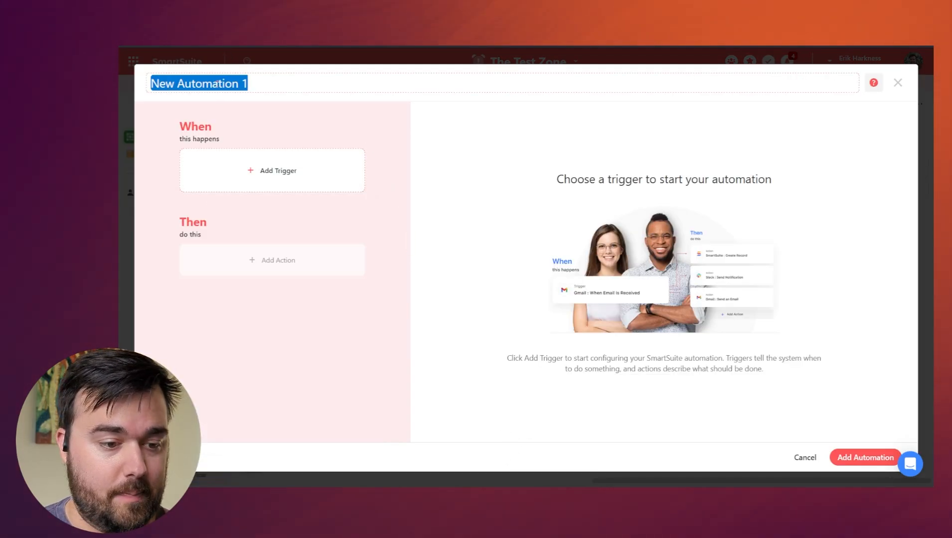
{"action": "type", "text": "Estimate Out Reach"}
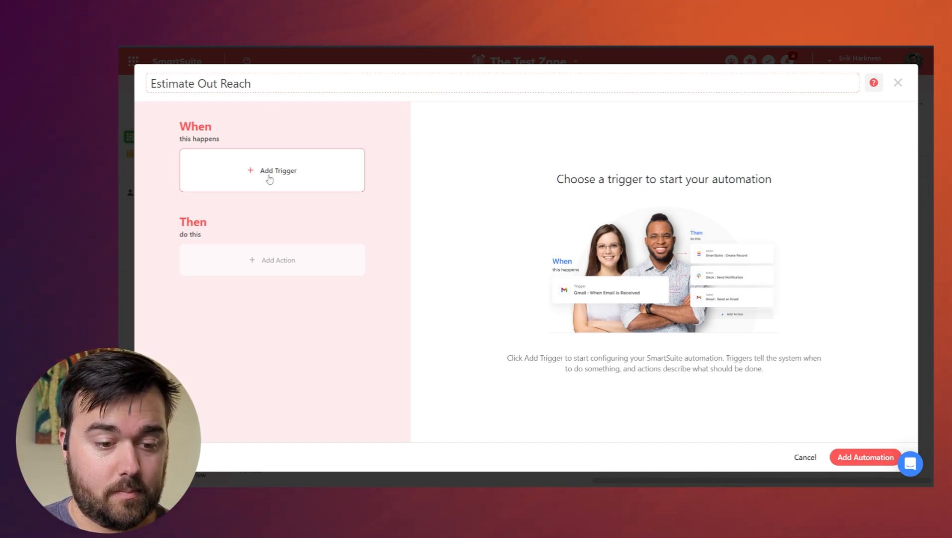
{"action": "left_click", "coordinate": [295, 171]}
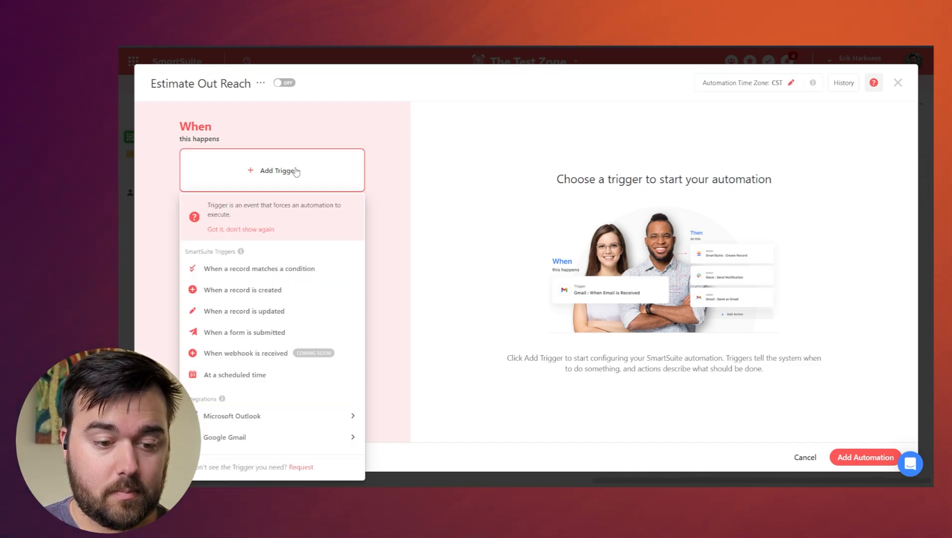
Use a 'When a record matches a condition' trigger: Grand Estimate Total is not empty.
{"action": "left_click", "coordinate": [344, 265]}
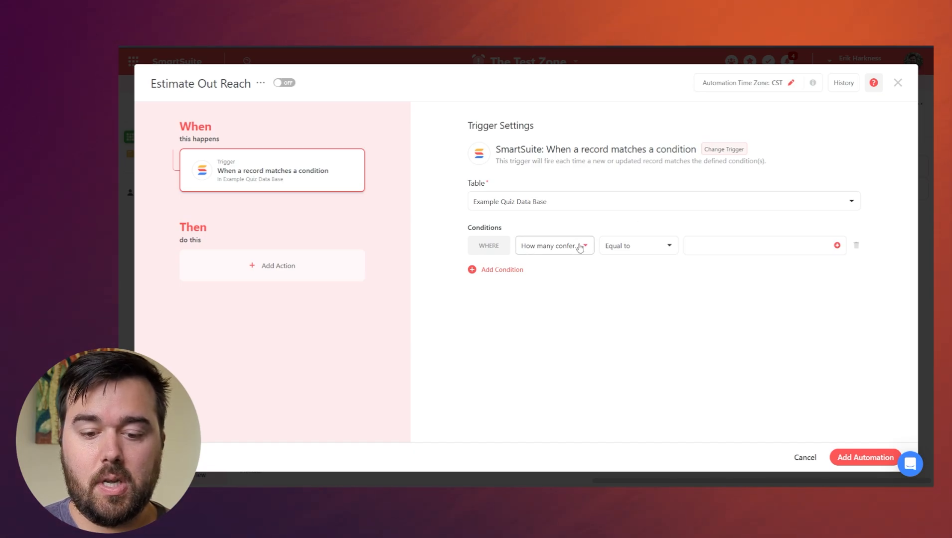
{"action": "left_click", "coordinate": [578, 248]}
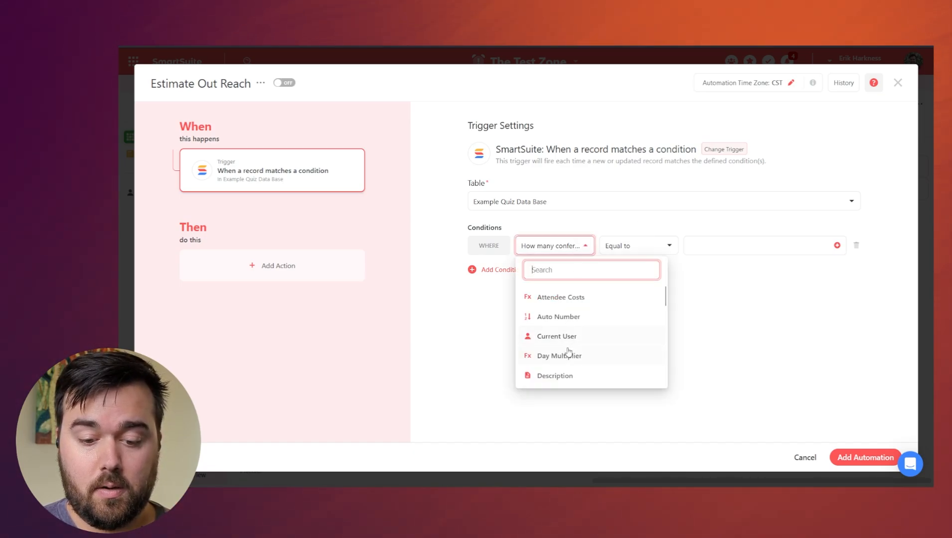
{"action": "scroll", "coordinate": [568, 351], "scroll_direction": "down", "scroll_amount": 3}
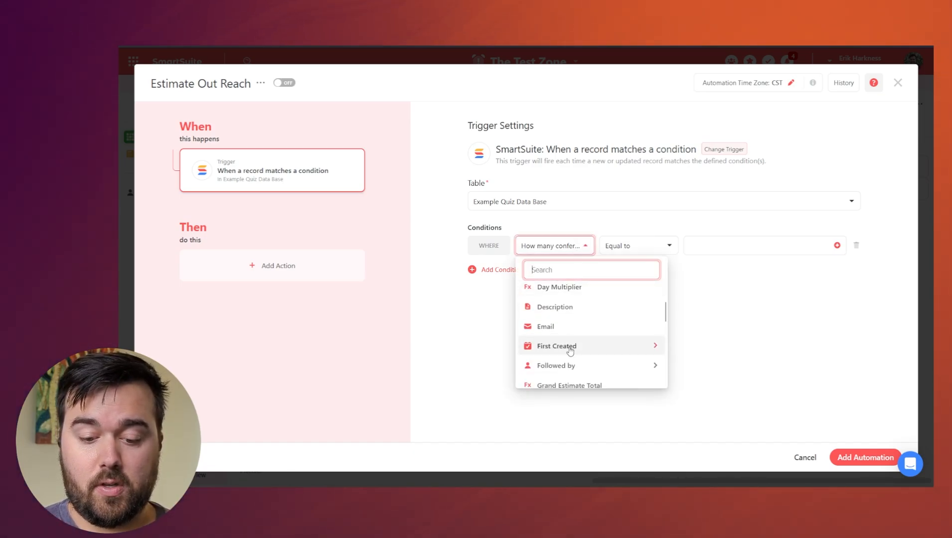
{"action": "scroll", "coordinate": [573, 368], "scroll_direction": "down", "scroll_amount": 3}
{"action": "left_click", "coordinate": [571, 317]}
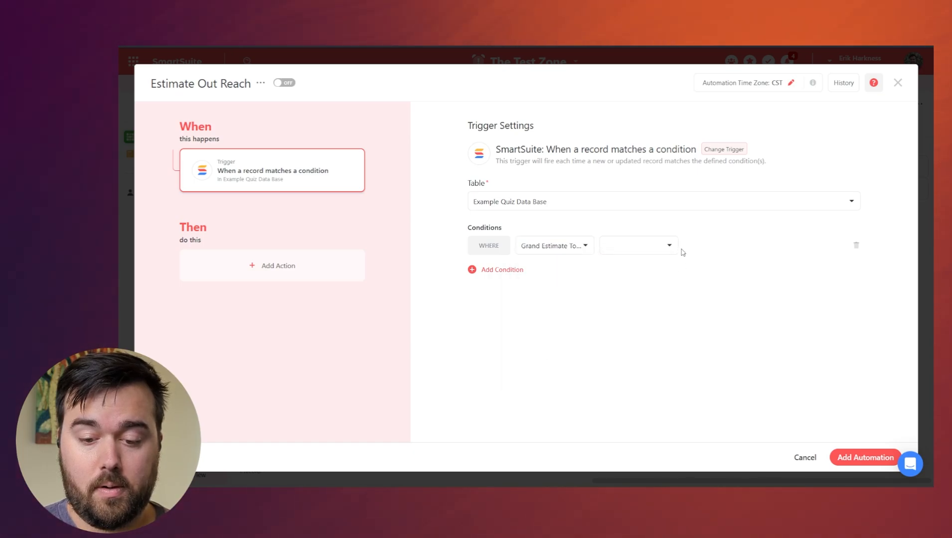
{"action": "left_click", "coordinate": [658, 249]}
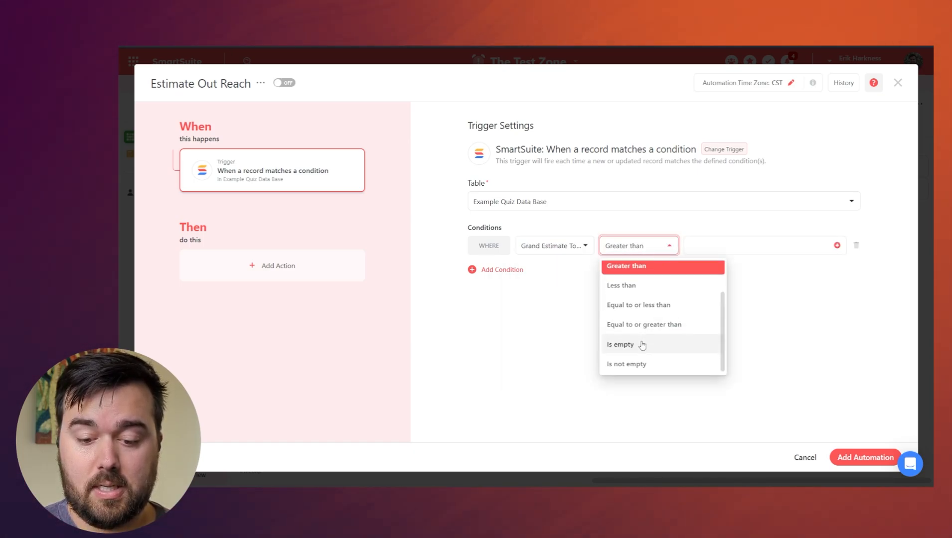
{"action": "left_click", "coordinate": [634, 367]}
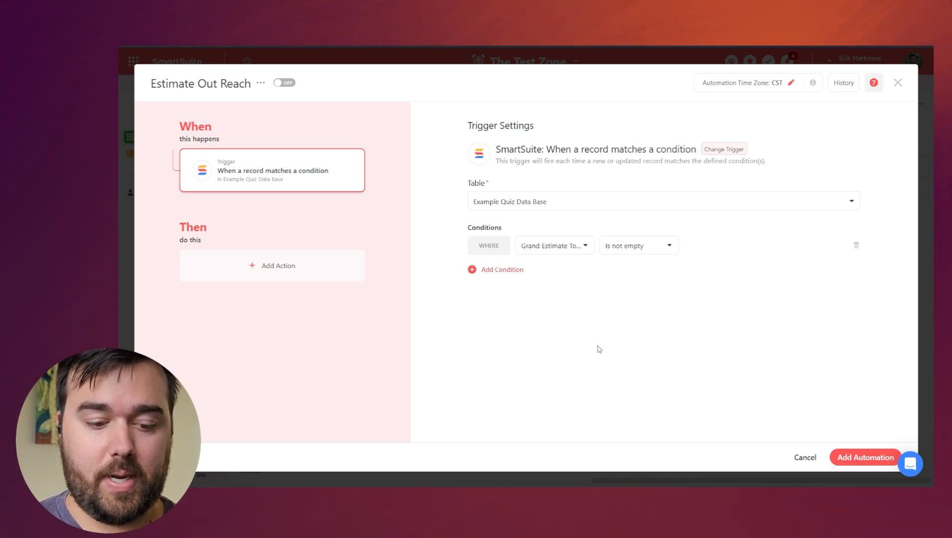
{"action": "left_click", "coordinate": [288, 265]}
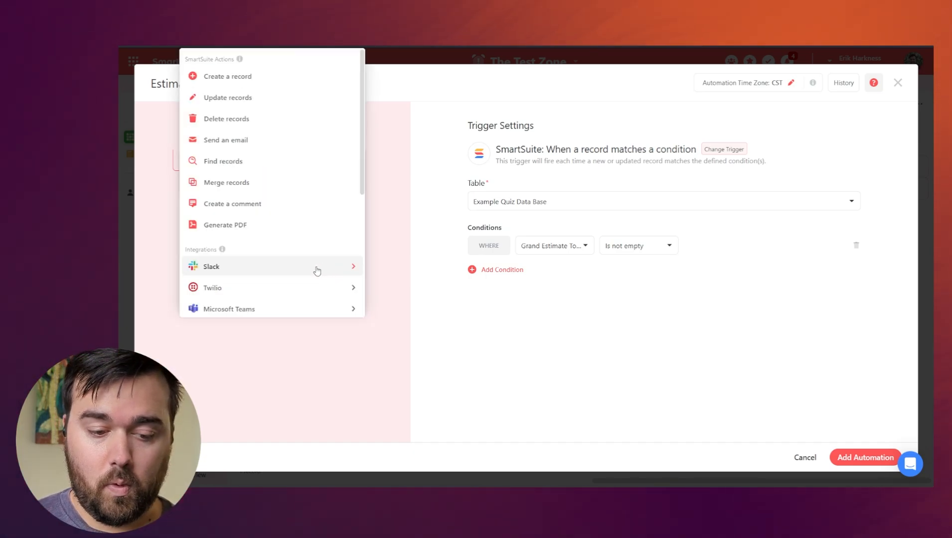
Add a Generate PDF action that uses the New Document template.
{"action": "left_click", "coordinate": [270, 224]}
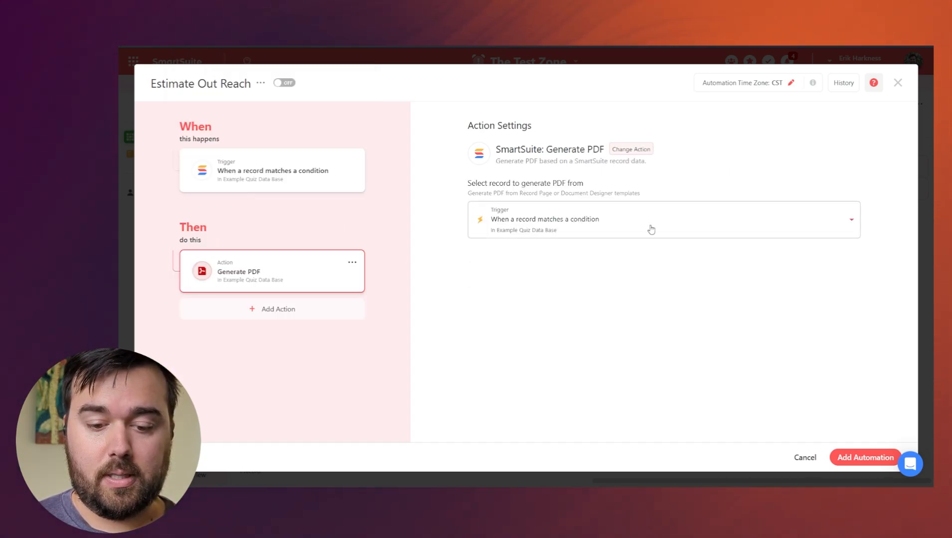
{"action": "left_click", "coordinate": [603, 284]}
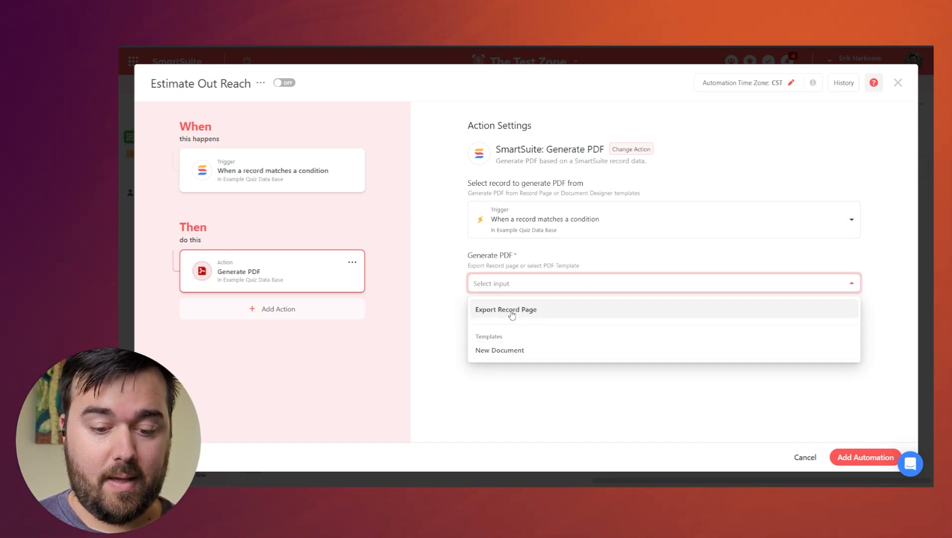
{"action": "left_click", "coordinate": [513, 349]}
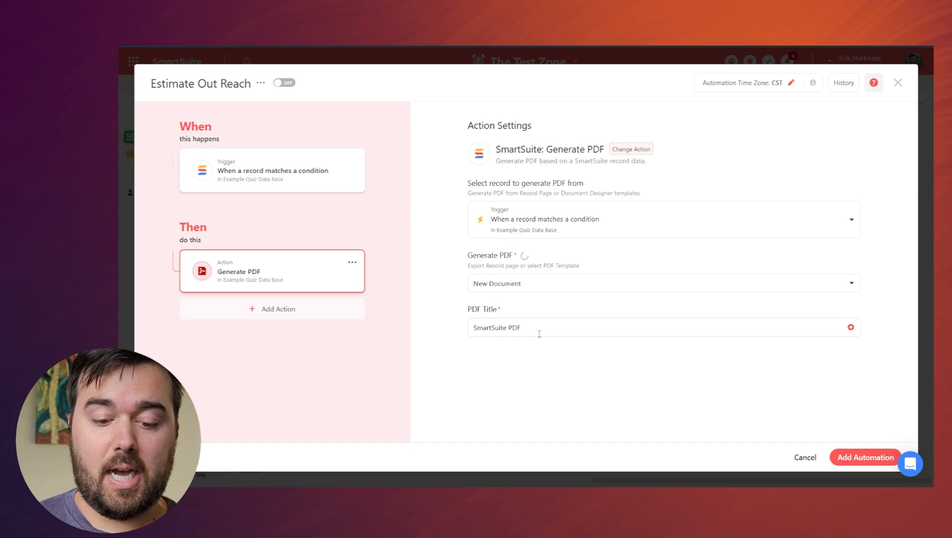
Title the PDF with the record's Name followed by 'Event Planning Estimate'.
{"action": "left_click_drag", "start_coordinate": [539, 330], "coordinate": [431, 326]}
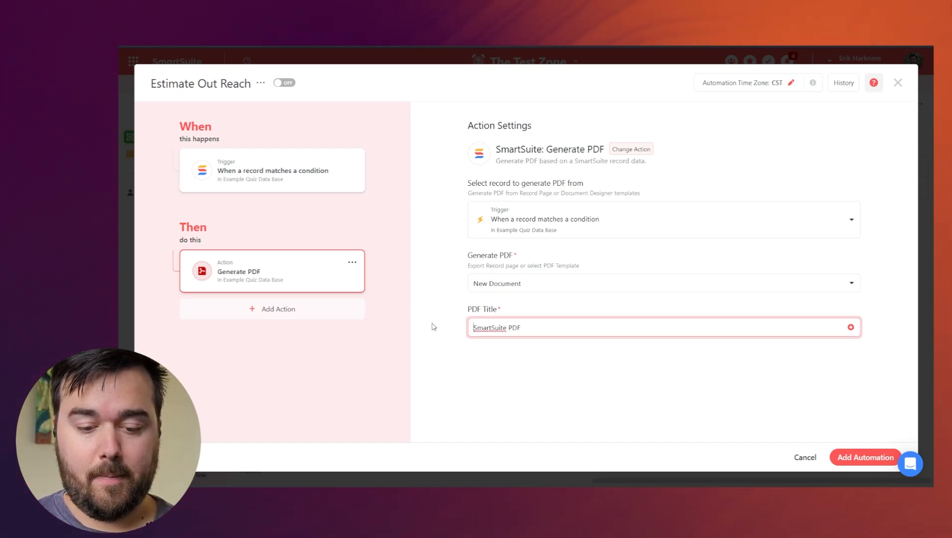
{"action": "left_click", "coordinate": [850, 328]}
{"action": "scroll", "coordinate": [772, 247], "scroll_direction": "down", "scroll_amount": 1}
{"action": "scroll", "coordinate": [770, 250], "scroll_direction": "down", "scroll_amount": 3}
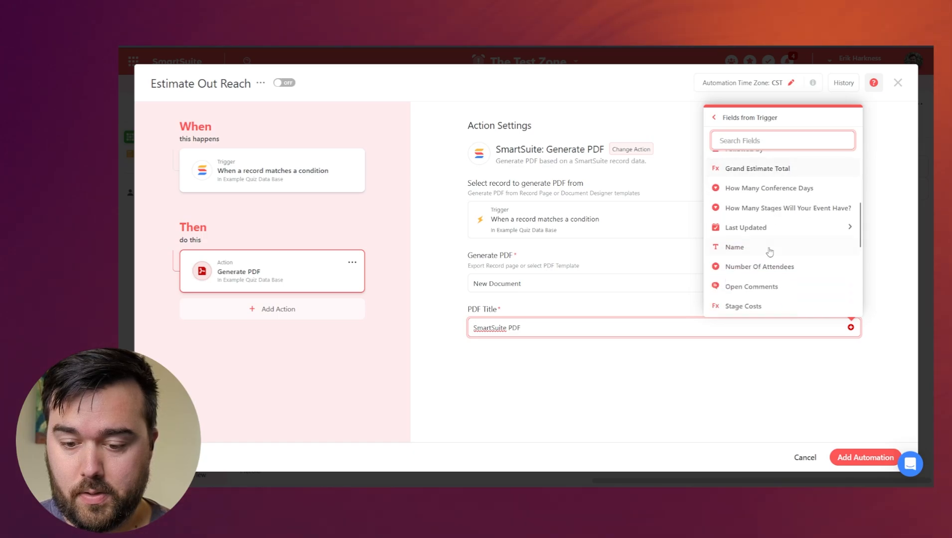
{"action": "left_click", "coordinate": [769, 249]}
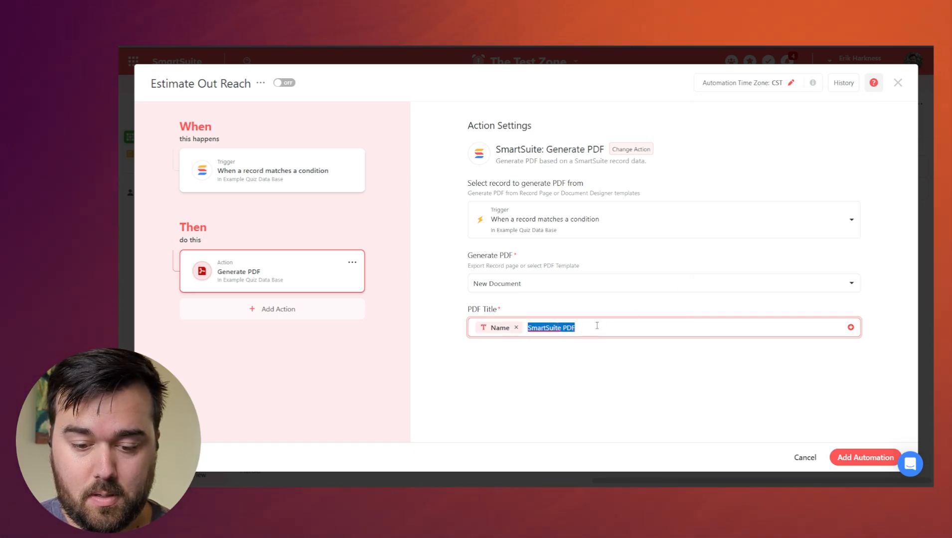
{"action": "key", "text": "ctrl+a"}
{"action": "left_click", "coordinate": [531, 325]}
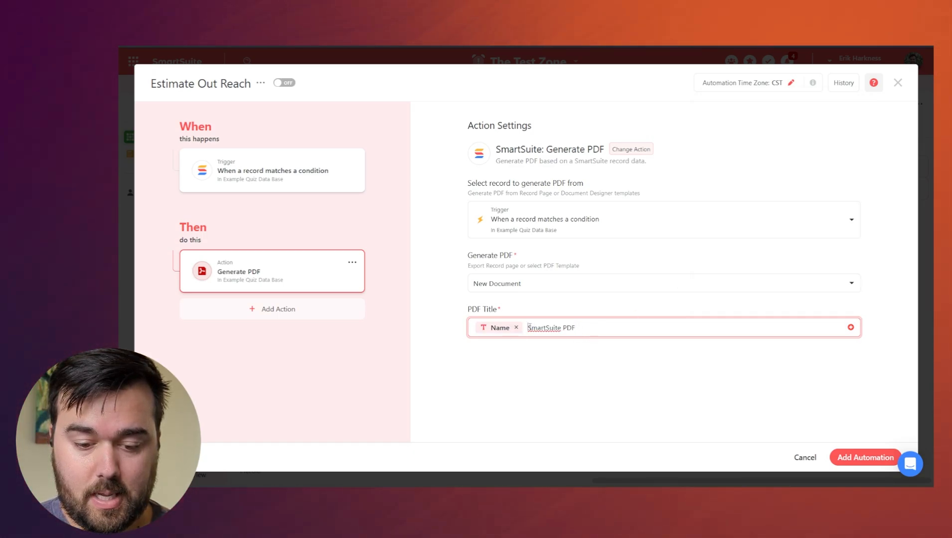
{"action": "type", "text": "Event Planning Estimate"}
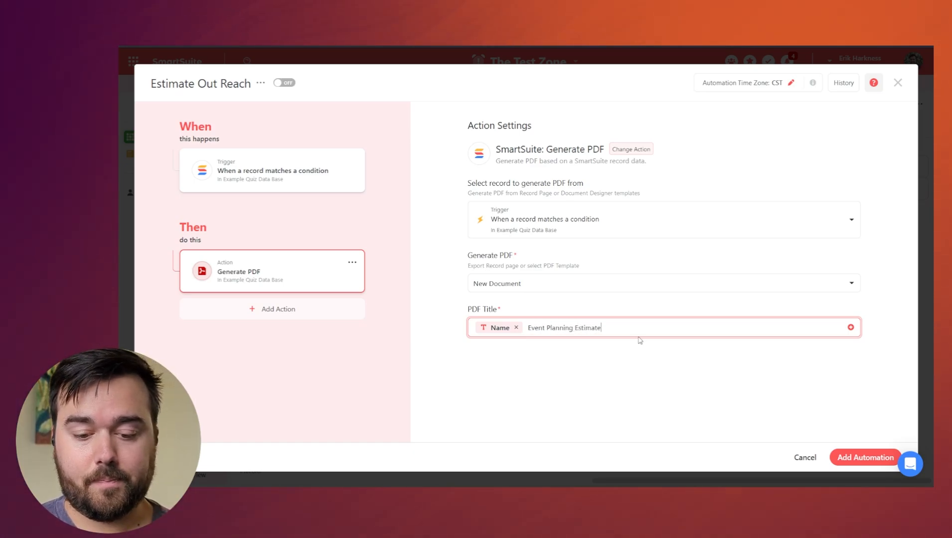
{"action": "left_click", "coordinate": [646, 358]}
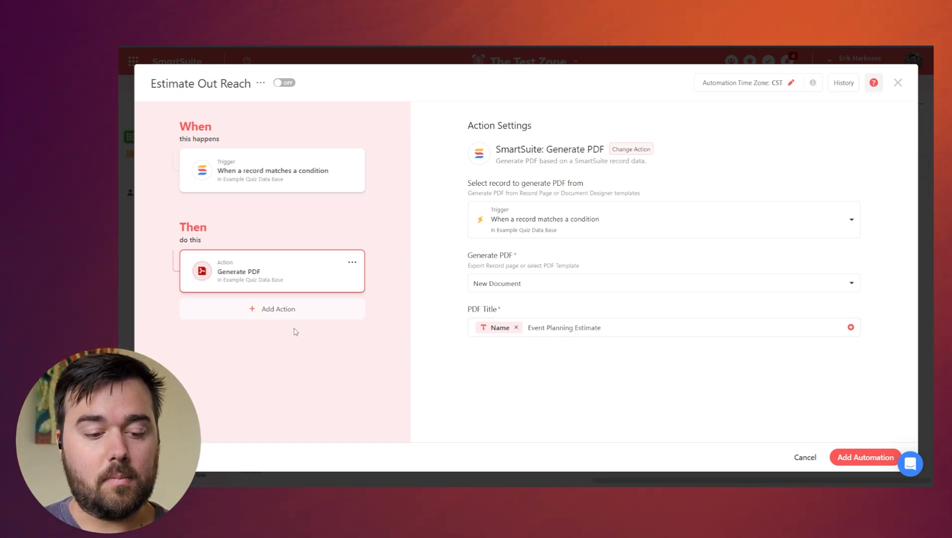
Add an Update records step that fills The Estimate document with Generate PDF's Exported Pdf.
{"action": "left_click", "coordinate": [282, 310]}
{"action": "mouse_move", "coordinate": [268, 318]}
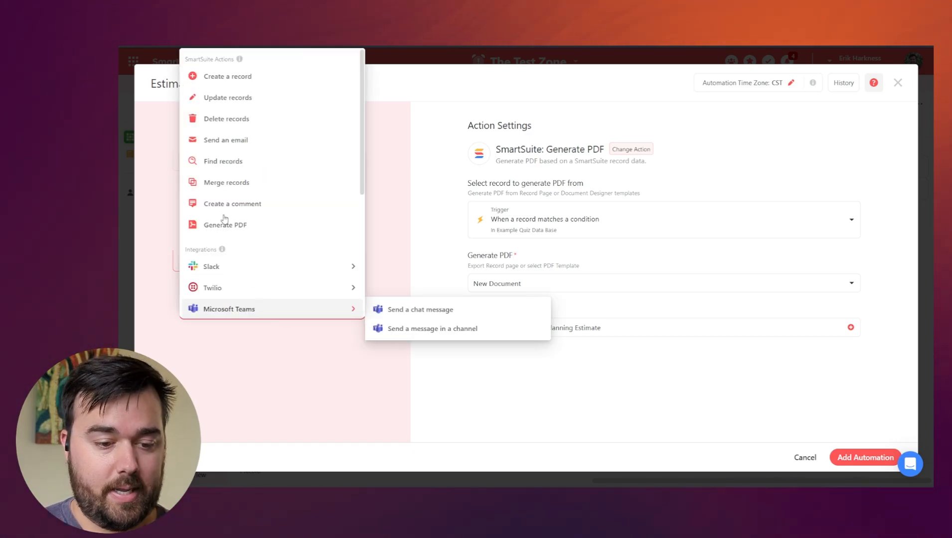
{"action": "left_click", "coordinate": [228, 98]}
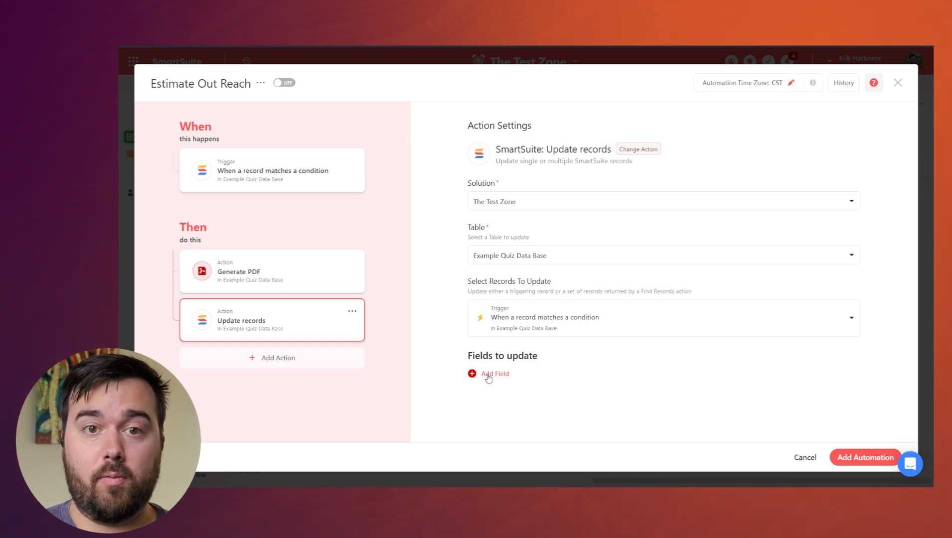
{"action": "left_click", "coordinate": [487, 377]}
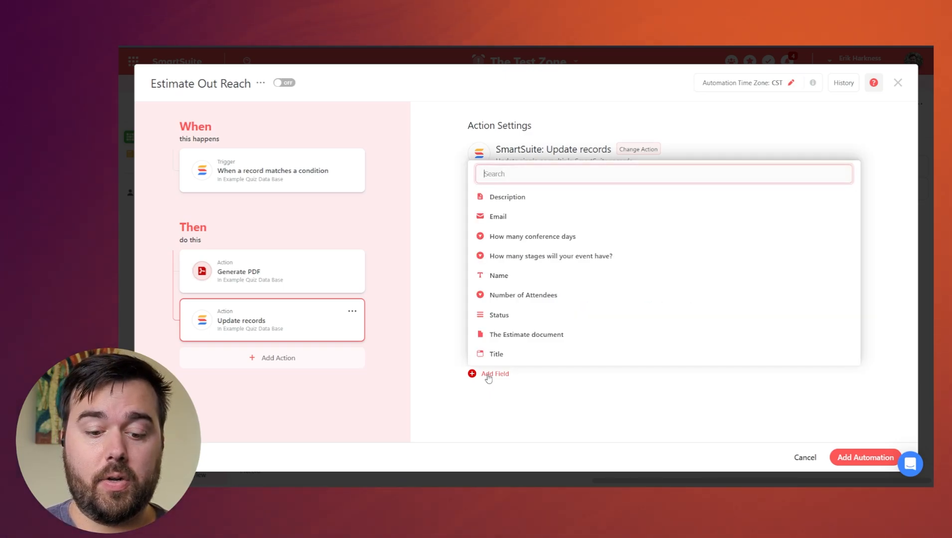
{"action": "left_click", "coordinate": [516, 338]}
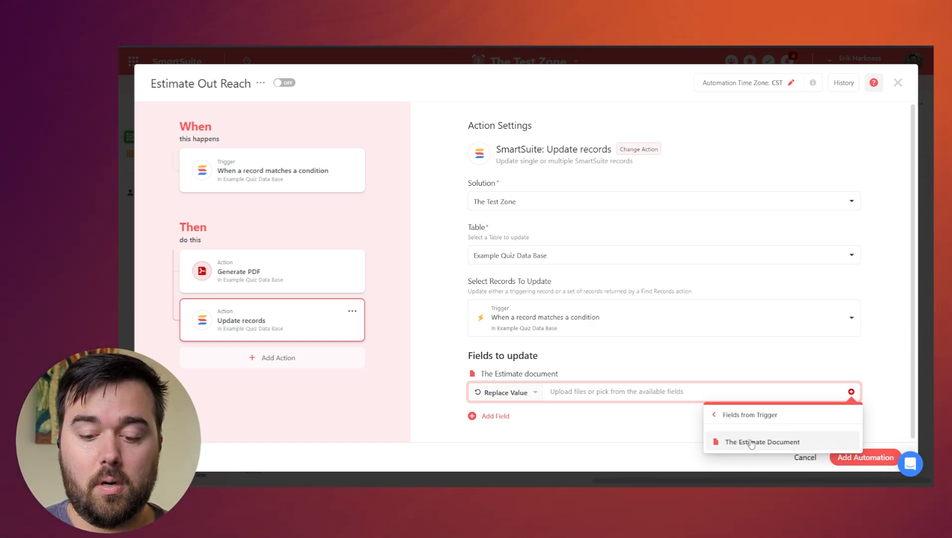
{"action": "left_click", "coordinate": [724, 416]}
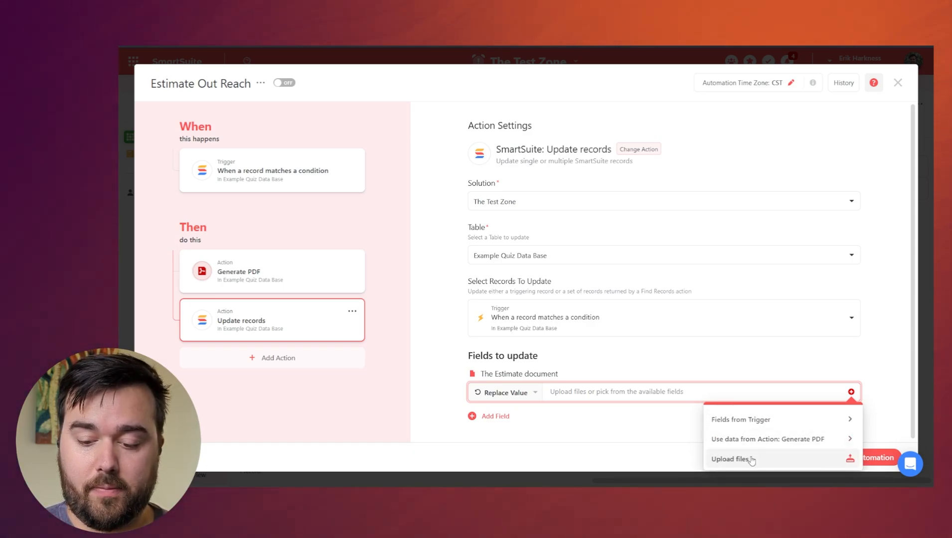
{"action": "left_click", "coordinate": [752, 441]}
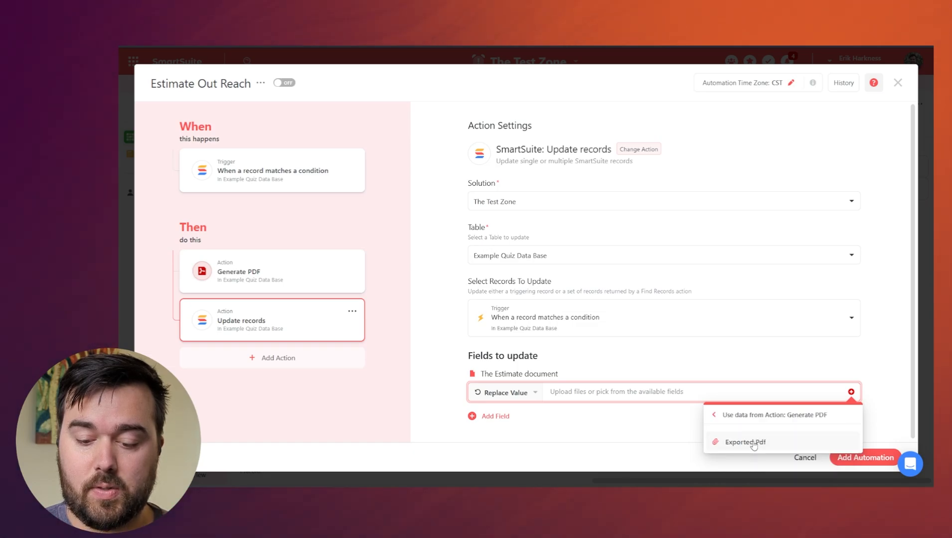
{"action": "left_click", "coordinate": [763, 443]}
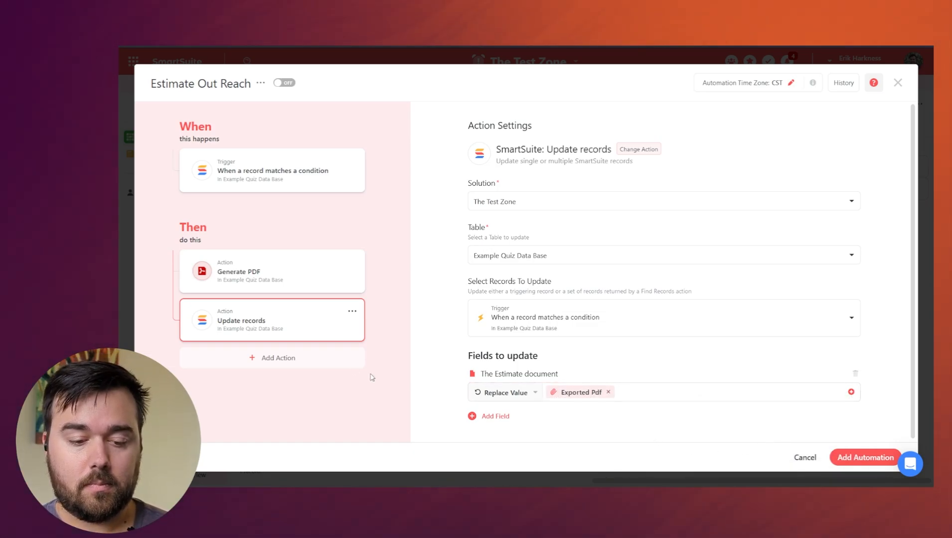
{"action": "left_click", "coordinate": [315, 367]}
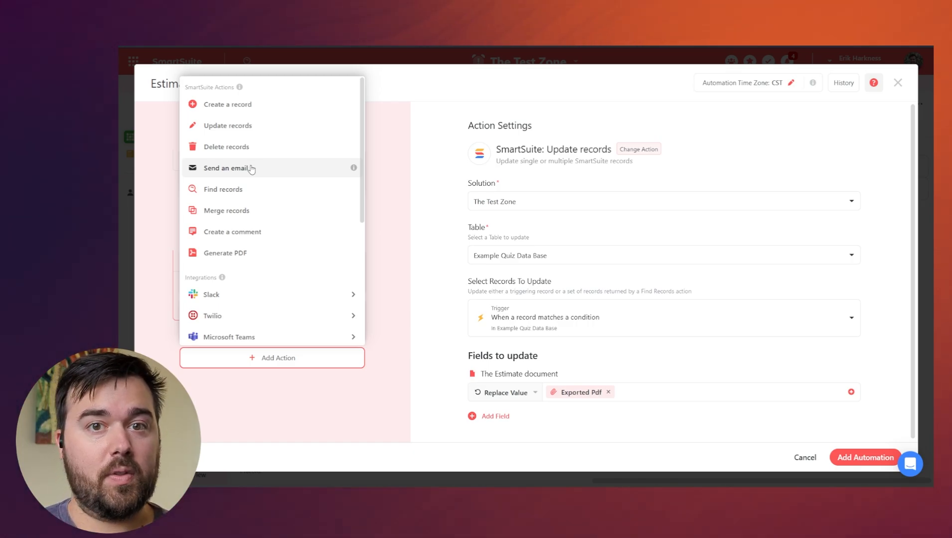
Add a Google Gmail 'Send an email' step using the Gmail account, addressed to the record's Email.
{"action": "scroll", "coordinate": [245, 184], "scroll_direction": "down", "scroll_amount": 5}
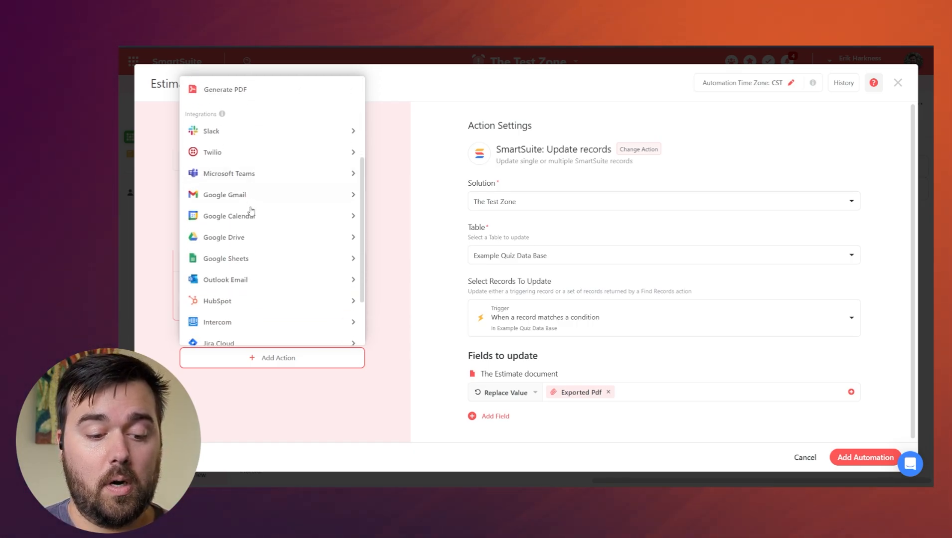
{"action": "mouse_move", "coordinate": [244, 152]}
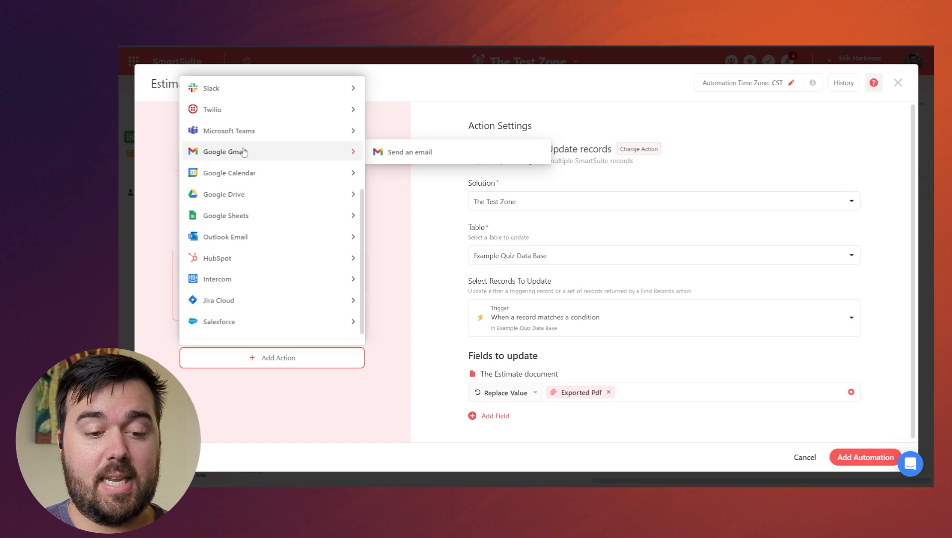
{"action": "left_click", "coordinate": [420, 152]}
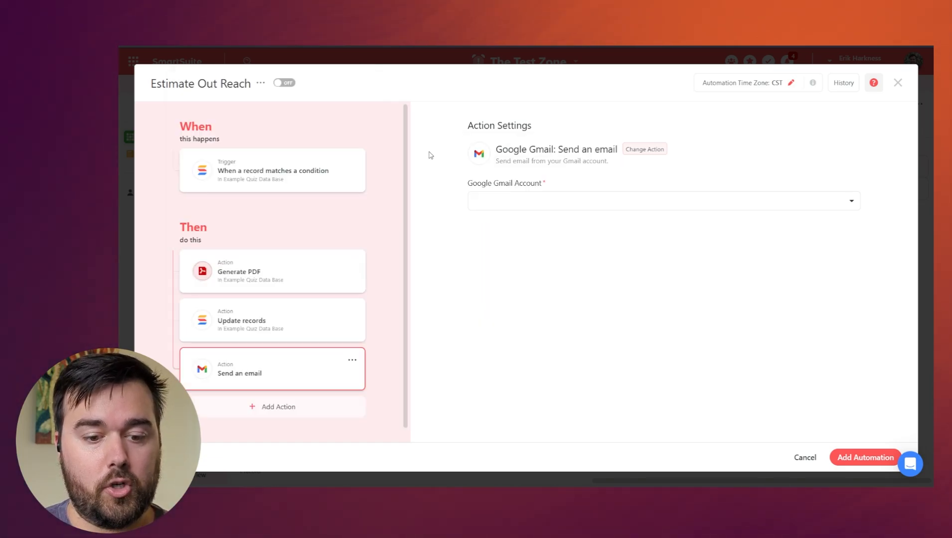
{"action": "left_click", "coordinate": [570, 201]}
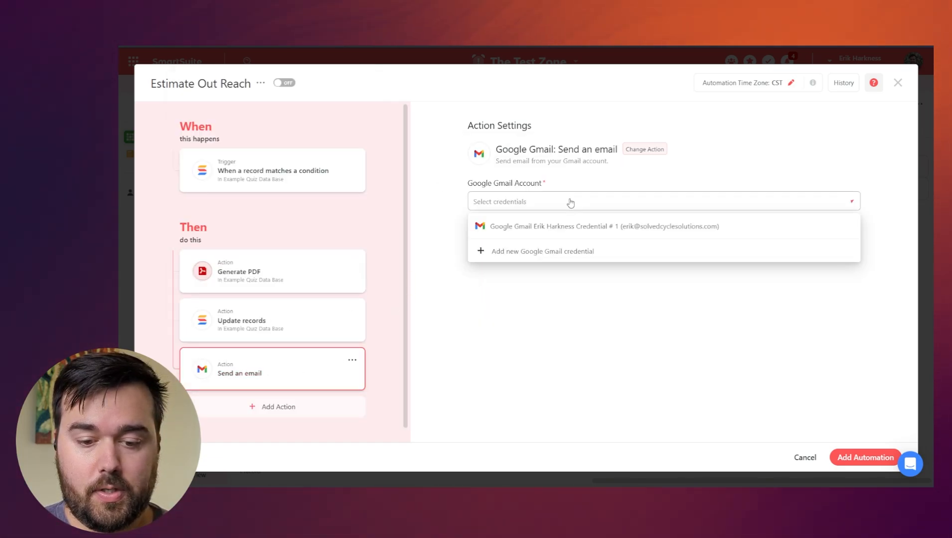
{"action": "left_click", "coordinate": [534, 229]}
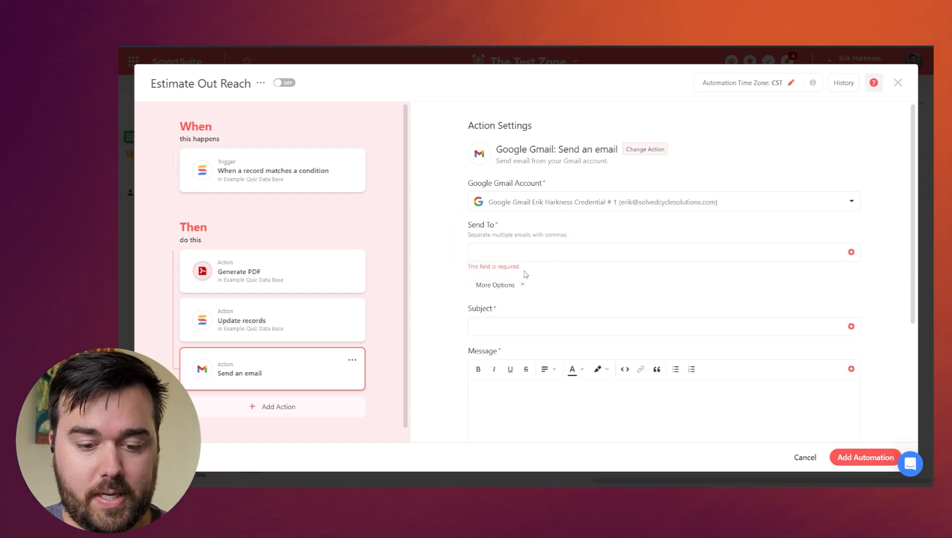
{"action": "left_click", "coordinate": [500, 249]}
{"action": "left_click", "coordinate": [733, 325]}
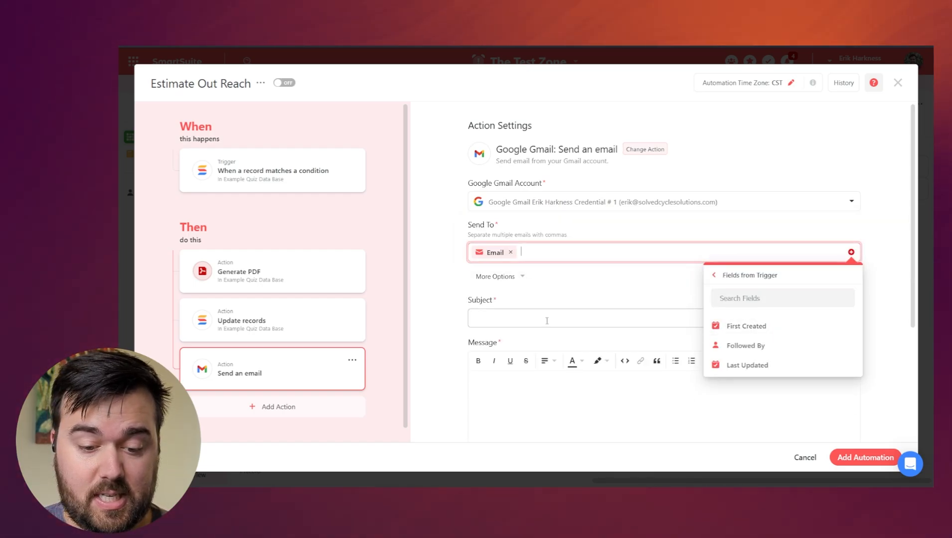
{"action": "left_click", "coordinate": [547, 320]}
{"action": "type", "text": "HE"}
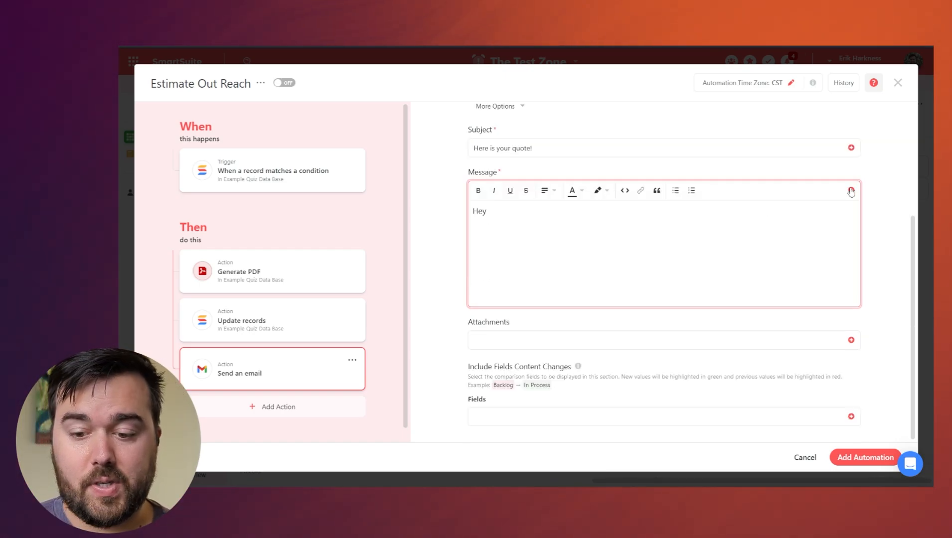
Set the subject 'Here is your quote!' and write a message greeting the record's Name about its estimate.
{"action": "left_click", "coordinate": [851, 191]}
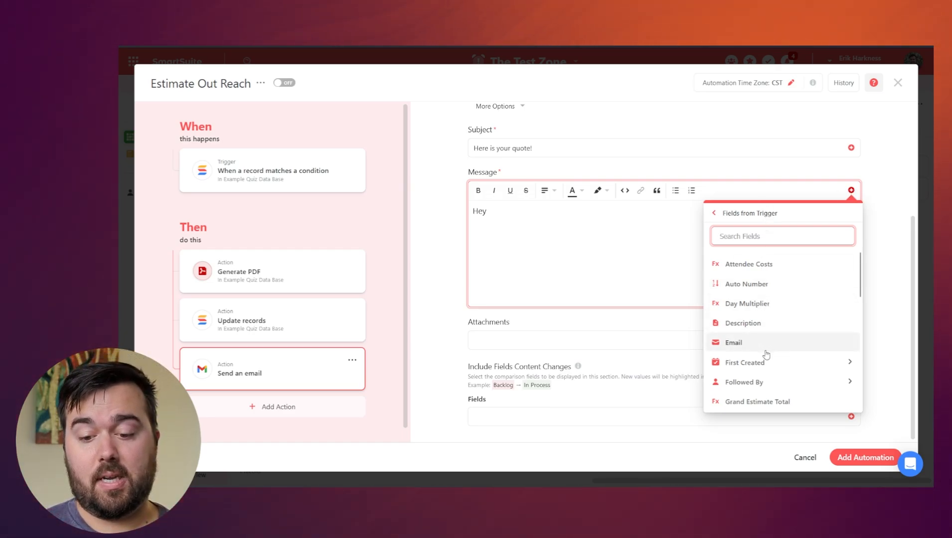
{"action": "scroll", "coordinate": [759, 313], "scroll_direction": "down", "scroll_amount": 1}
{"action": "scroll", "coordinate": [759, 313], "scroll_direction": "down", "scroll_amount": 2}
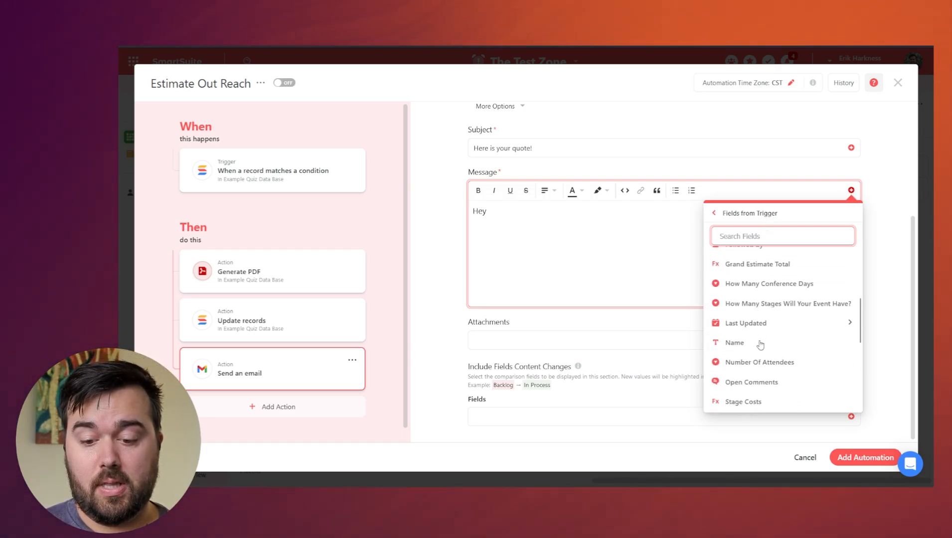
{"action": "left_click", "coordinate": [758, 343]}
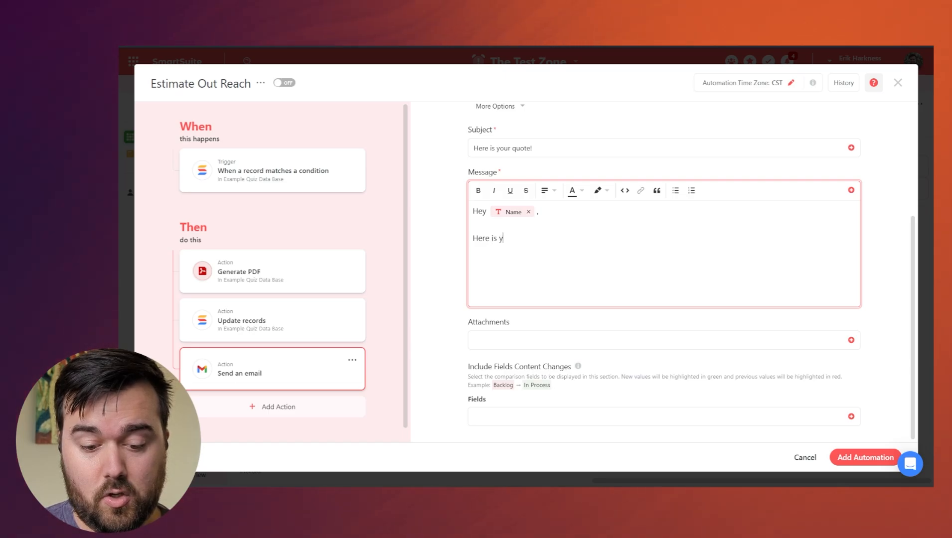
{"action": "type", "text": "sp"}
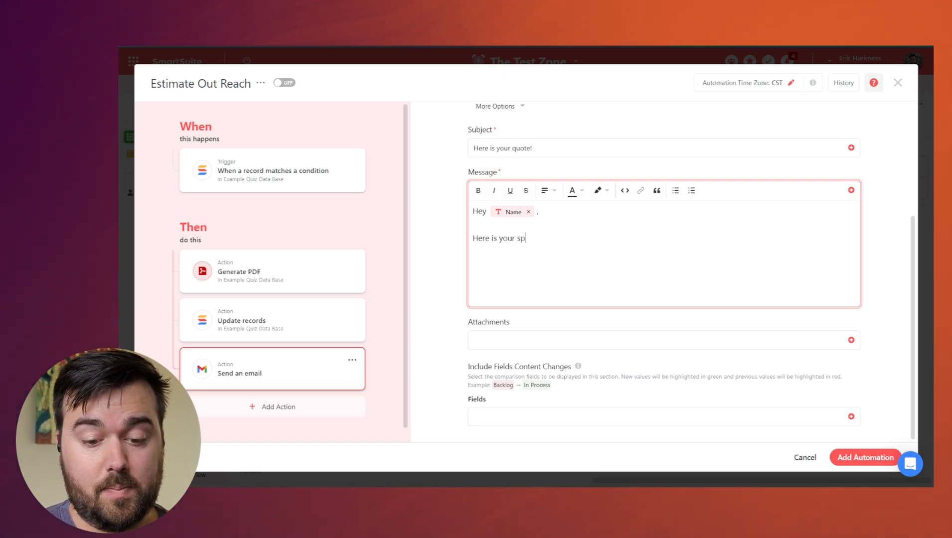
{"action": "type", "text": "ecific "}
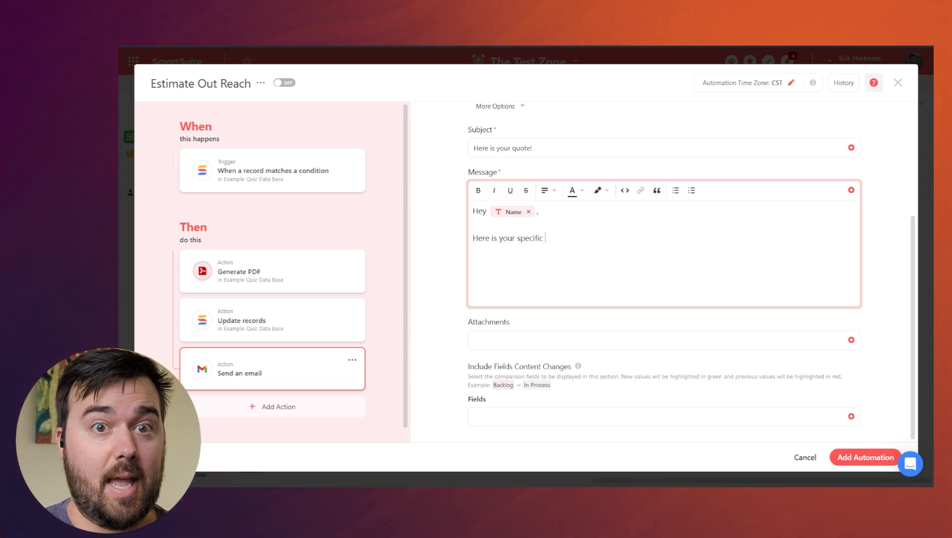
{"action": "type", "text": "est"}
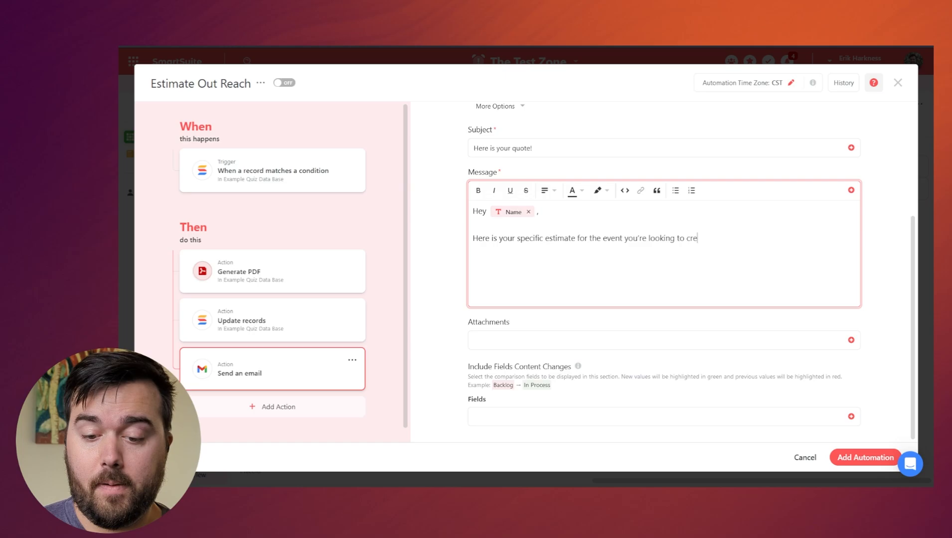
{"action": "type", "text": "T"}
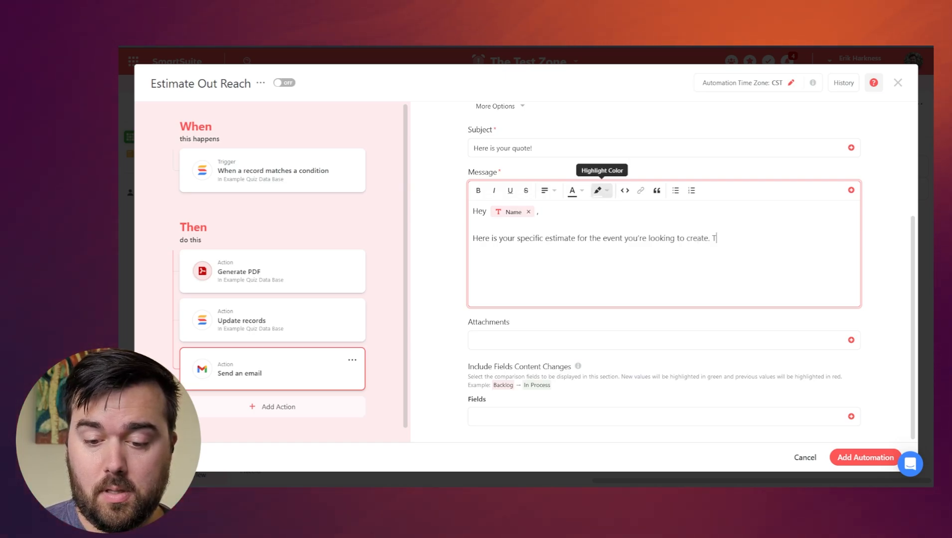
{"action": "type", "text": "hi"}
{"action": "key", "text": "BackSpace"}
{"action": "key", "text": "BackSpace"}
{"action": "key", "text": "BackSpace"}
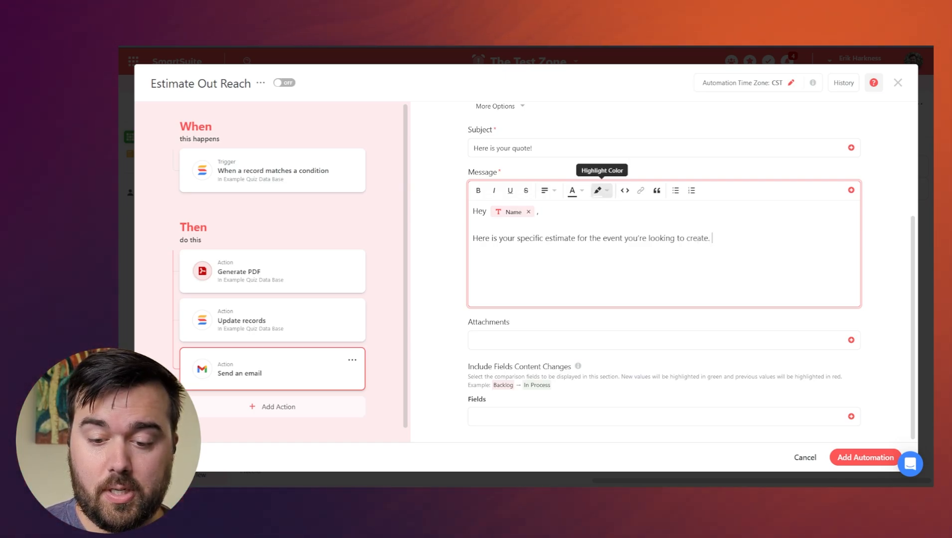
{"action": "type", "text": "Let me know"}
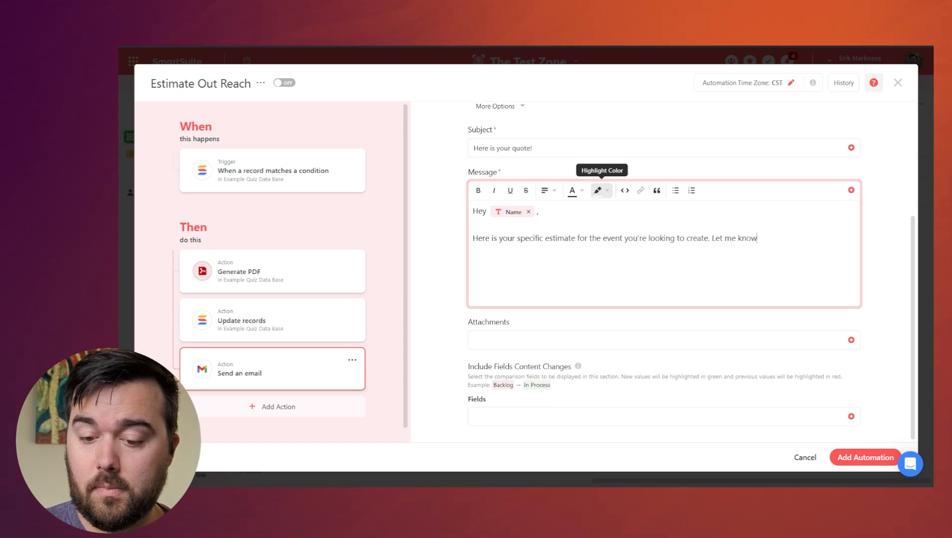
{"action": "type", "text": " if you have any questions!"}
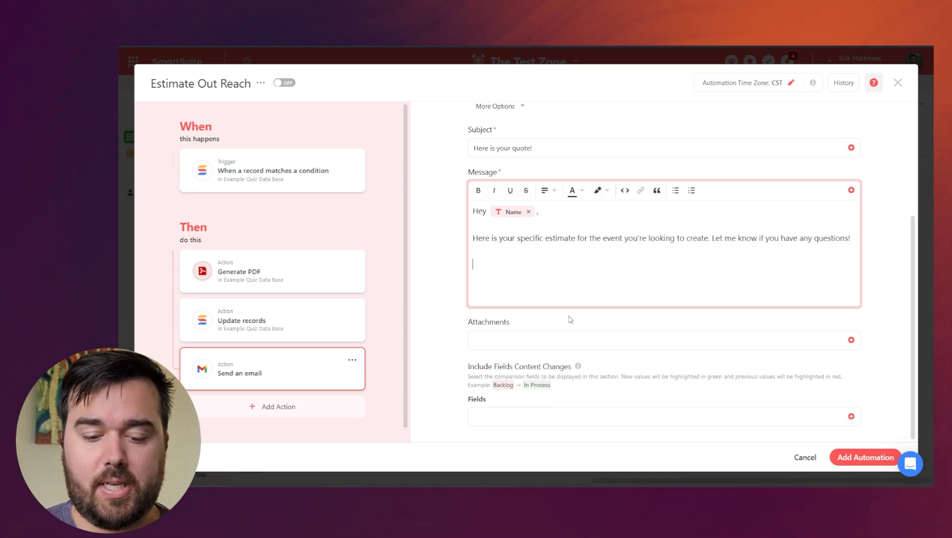
Attach The Estimate Document from the Update records step to the email.
{"action": "left_click", "coordinate": [821, 341]}
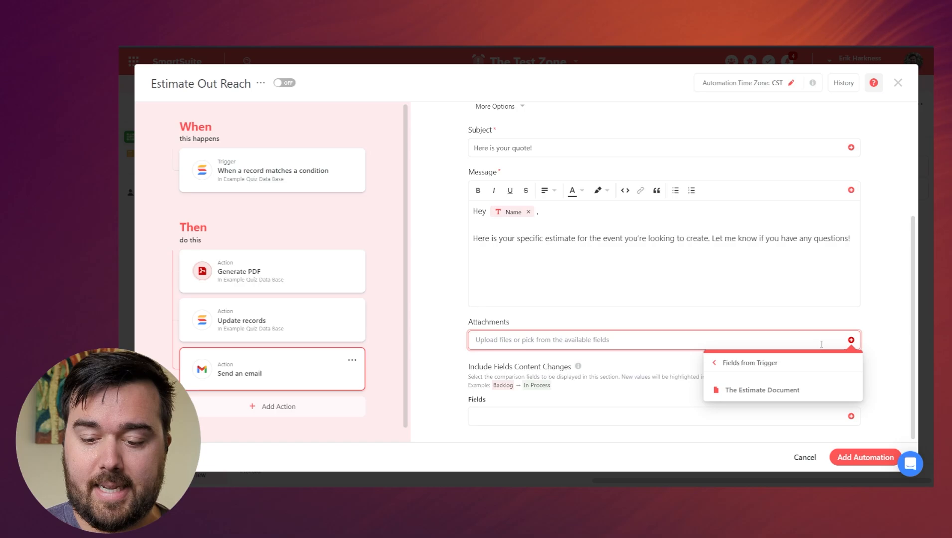
{"action": "left_click", "coordinate": [748, 363]}
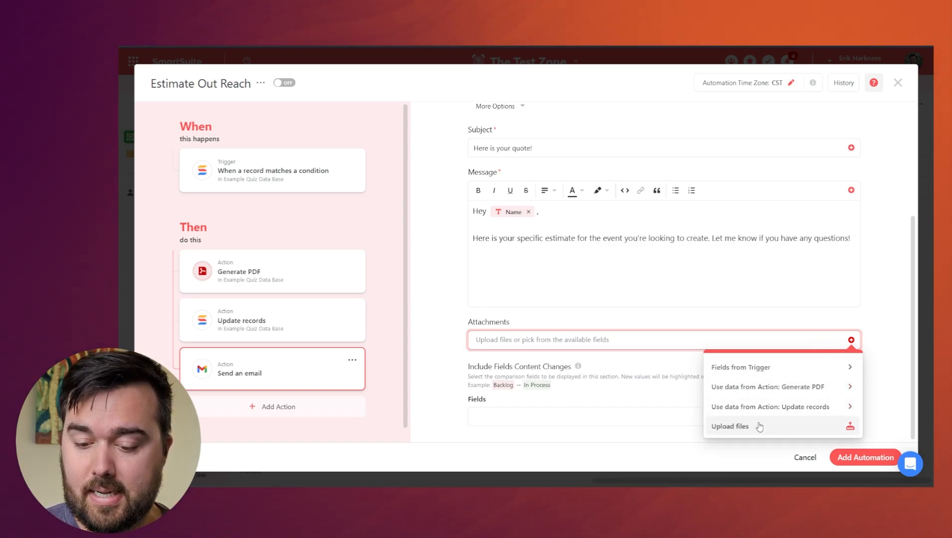
{"action": "left_click", "coordinate": [765, 407]}
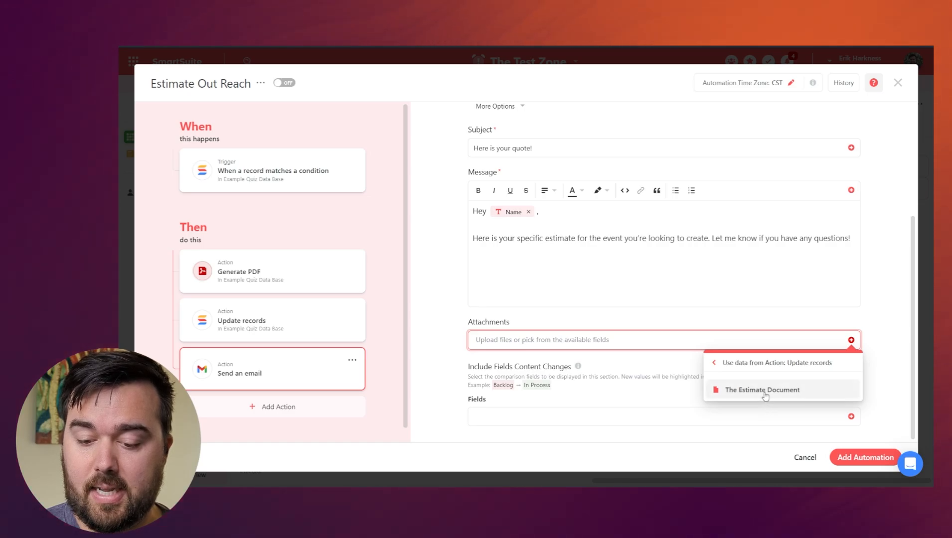
{"action": "left_click", "coordinate": [761, 390]}
{"action": "left_click", "coordinate": [609, 362]}
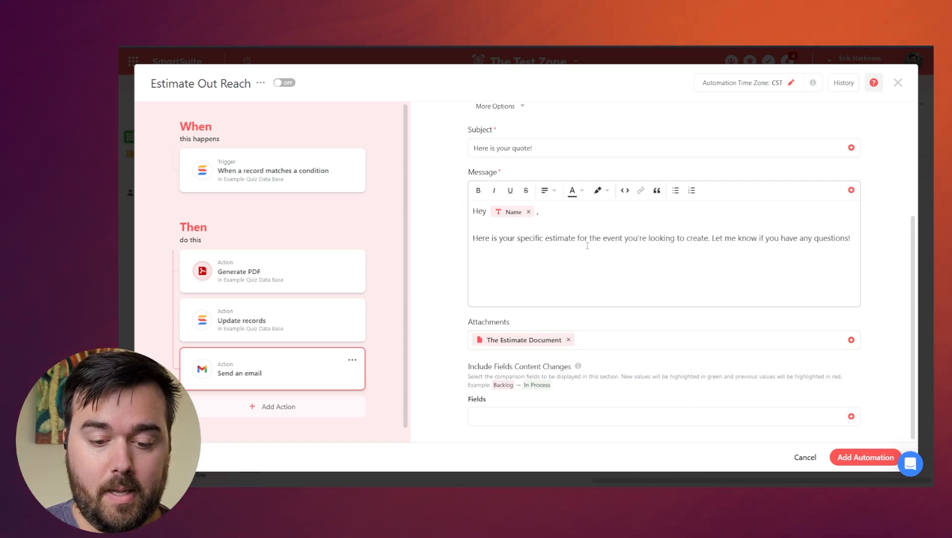
Add a 'Let me know if you…' closing line and save the automation switched on.
{"action": "left_click", "coordinate": [649, 271]}
{"action": "type", "text": "L"}
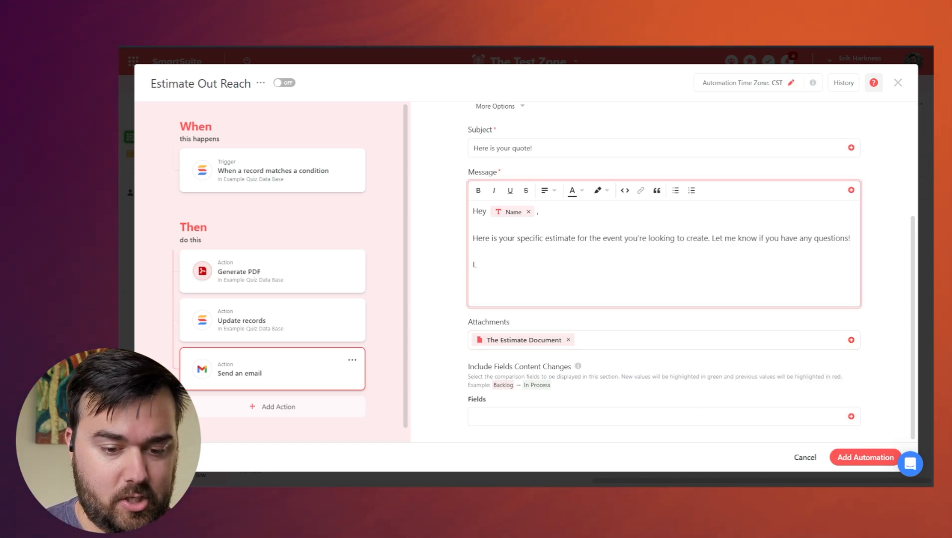
{"action": "type", "text": "et me know if"}
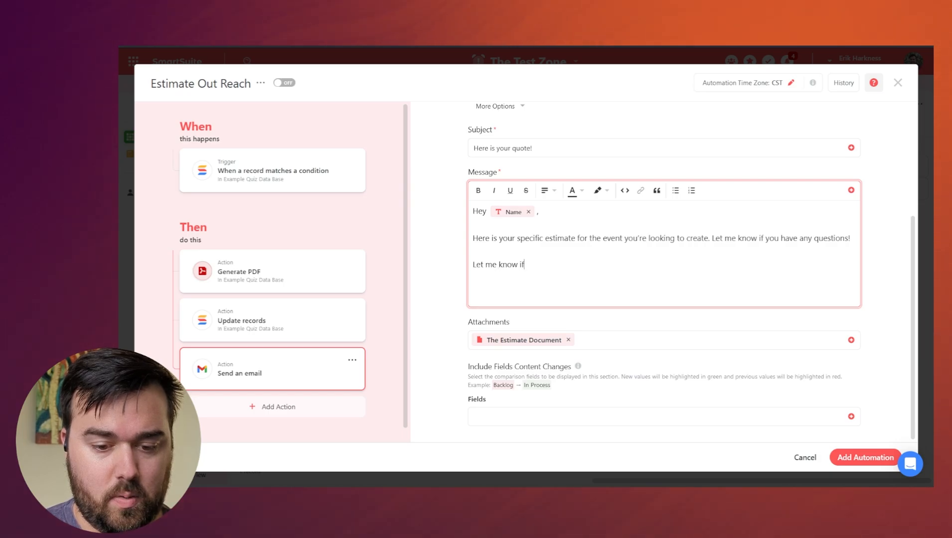
{"action": "type", "text": " you have any questions!"}
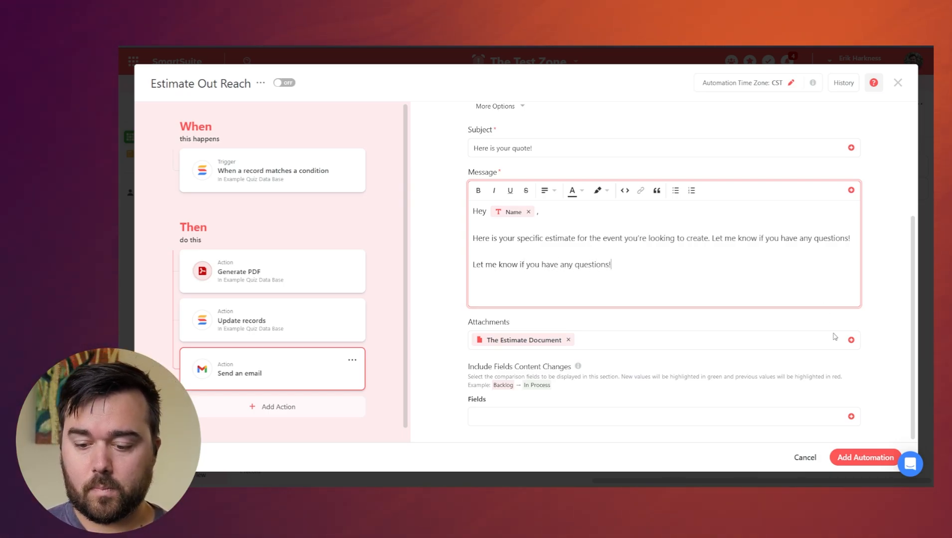
{"action": "left_click", "coordinate": [858, 458]}
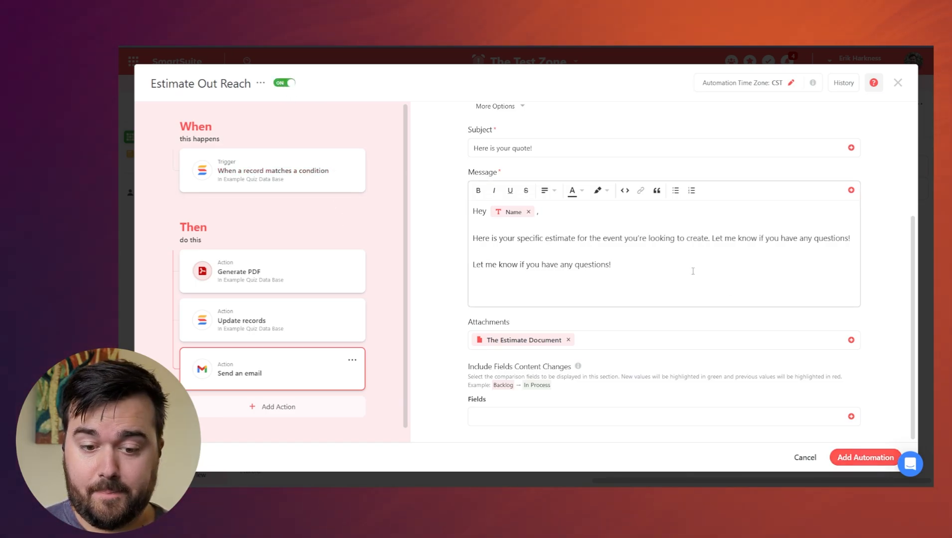
{"action": "scroll", "coordinate": [691, 270], "scroll_direction": "up", "scroll_amount": 4}
{"action": "scroll", "coordinate": [692, 272], "scroll_direction": "down", "scroll_amount": 4}
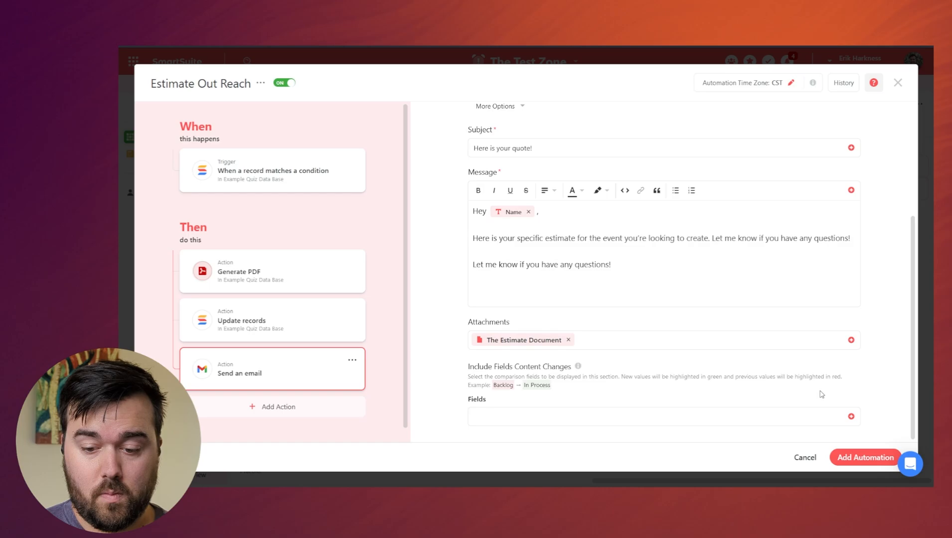
{"action": "left_click", "coordinate": [860, 453]}
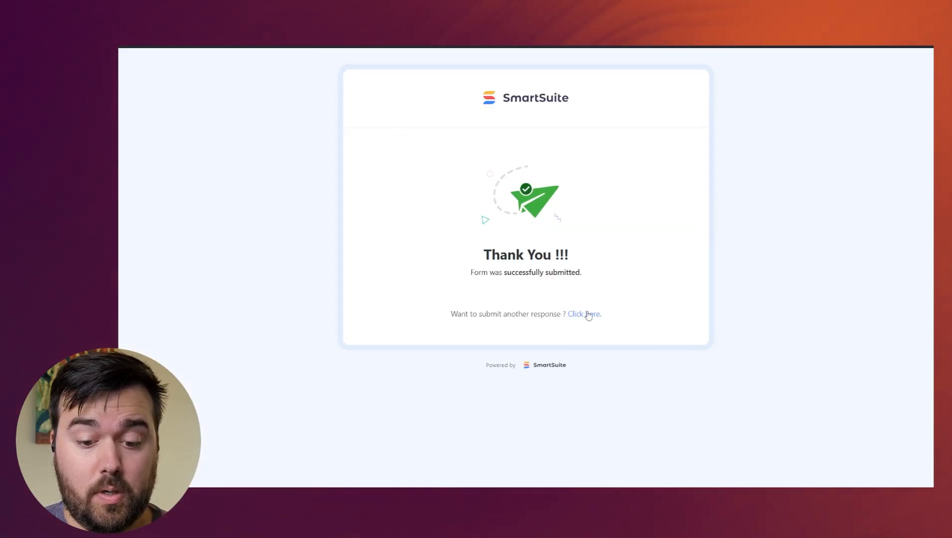
Open a fresh estimate form and fill in a test name and e-mail address.
{"action": "left_click", "coordinate": [588, 315]}
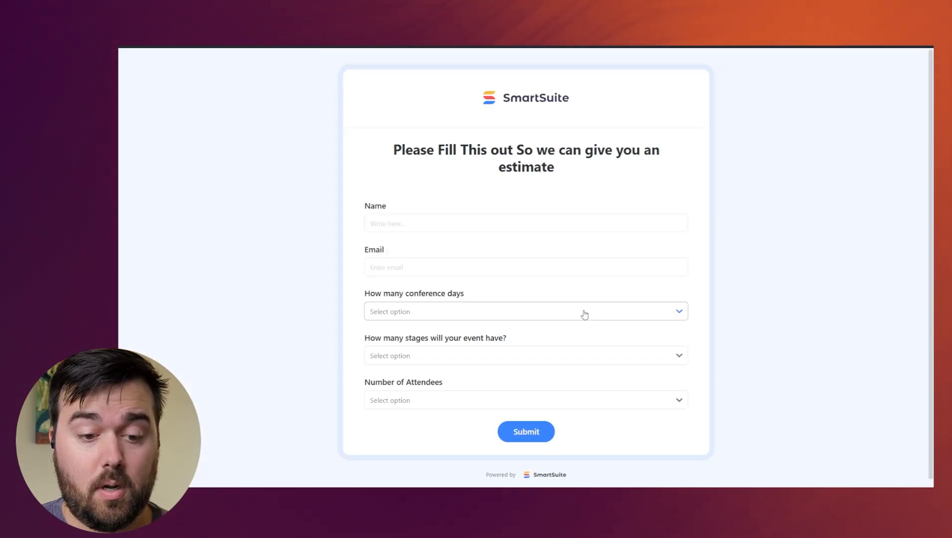
{"action": "left_click", "coordinate": [445, 219]}
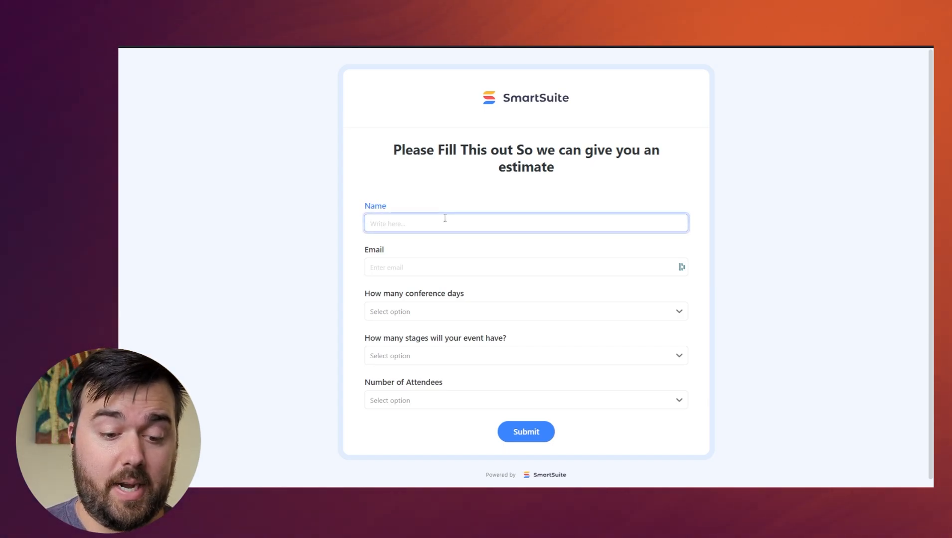
{"action": "type", "text": "Mark"}
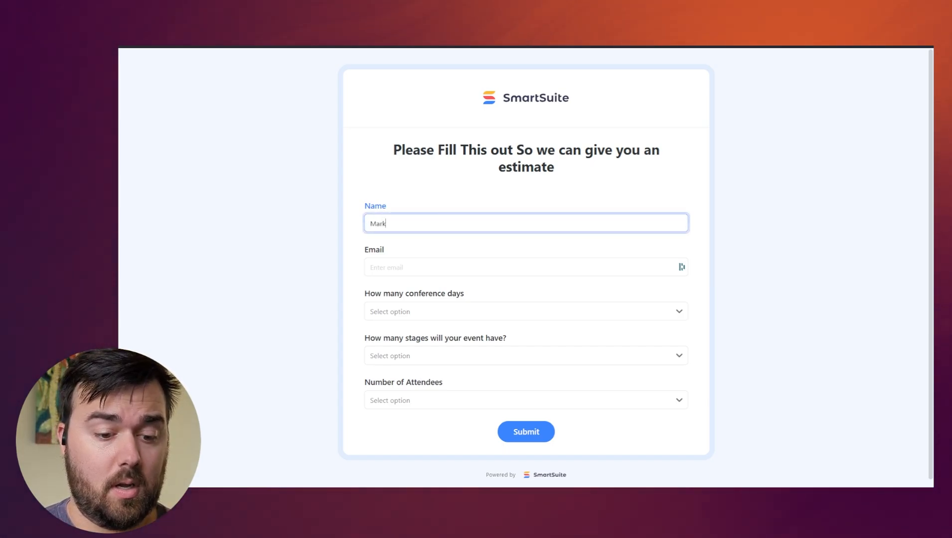
{"action": "type", "text": " N"}
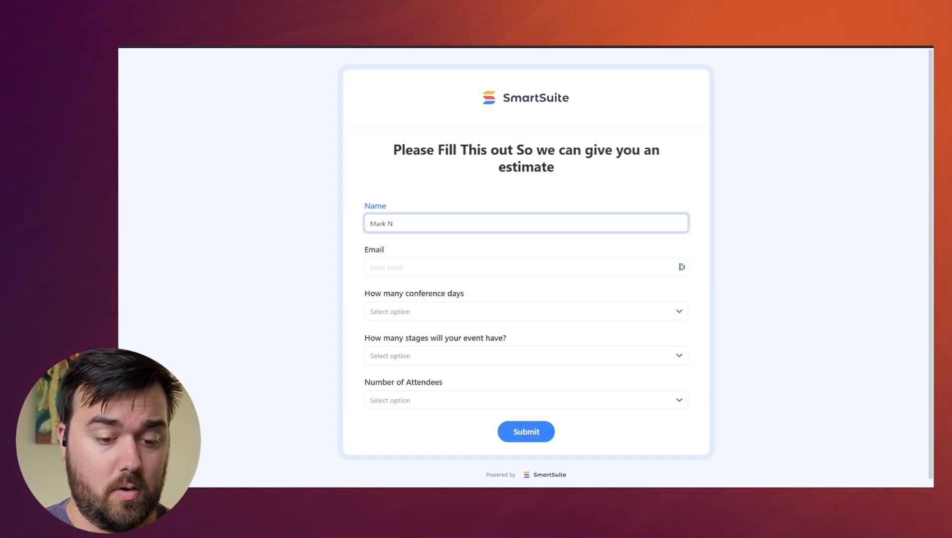
{"action": "type", "text": "oname"}
{"action": "key", "text": "Tab"}
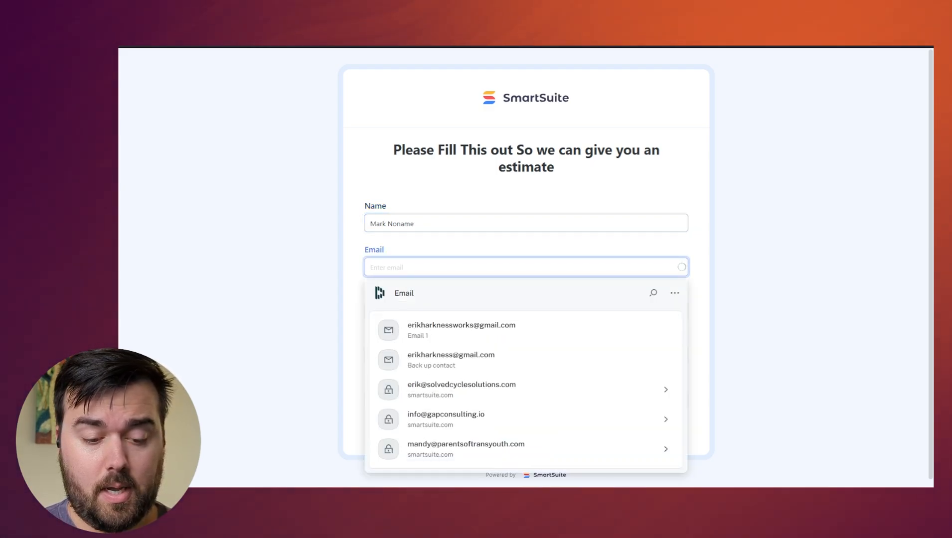
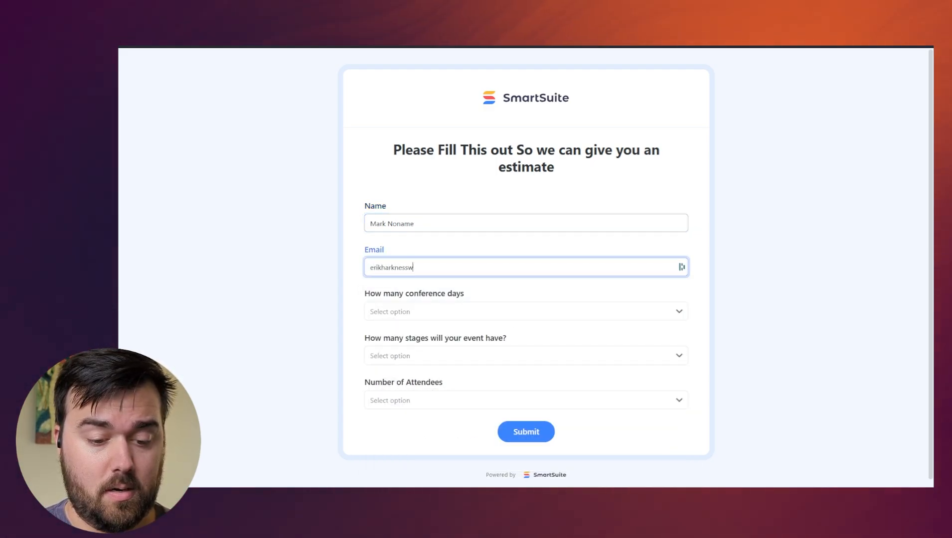
{"action": "key", "text": "Tab"}
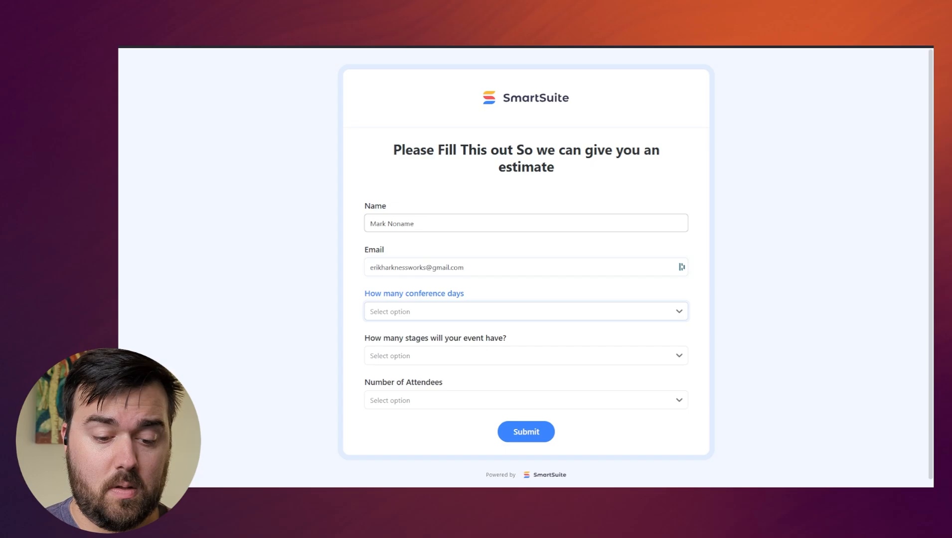
Choose 5+ conference days, 5+ stages and 500+ attendees, then submit the form.
{"action": "left_click", "coordinate": [511, 314]}
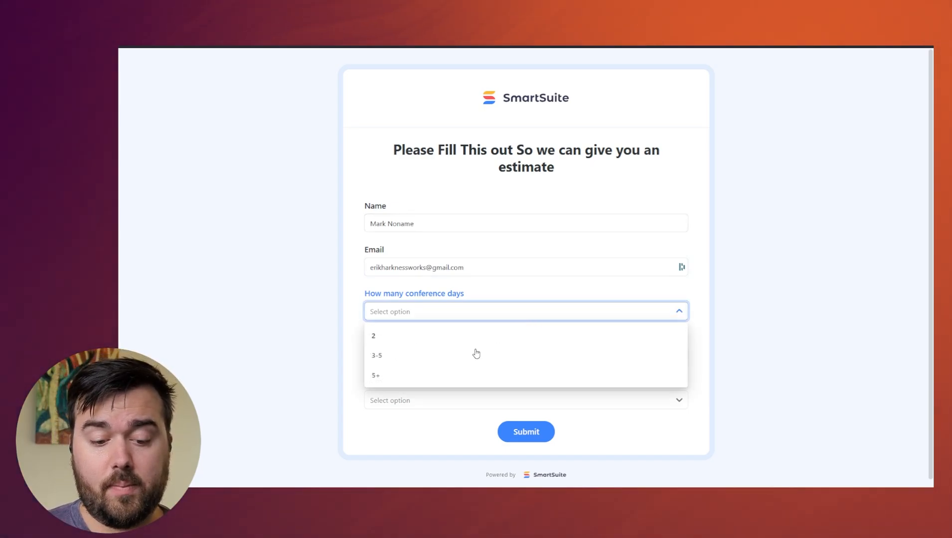
{"action": "left_click", "coordinate": [404, 381]}
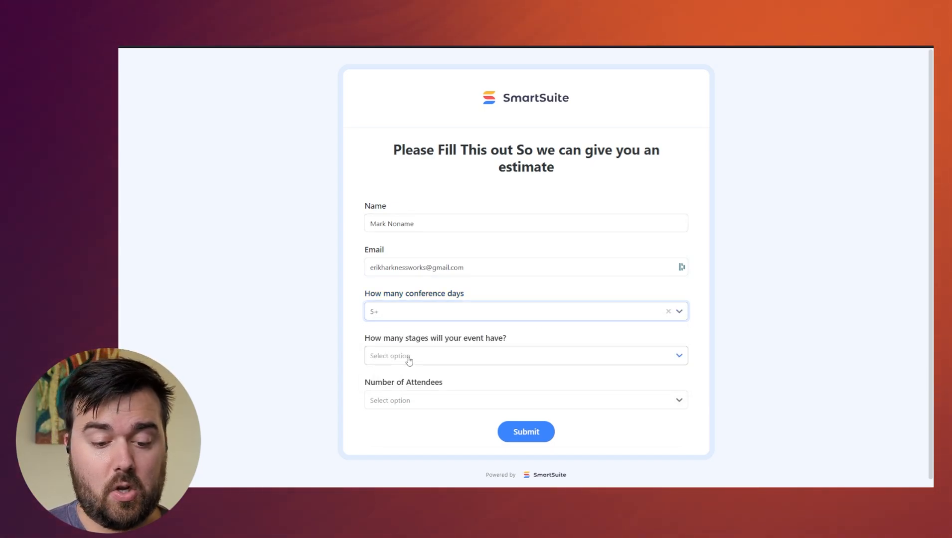
{"action": "left_click", "coordinate": [406, 358]}
{"action": "left_click", "coordinate": [397, 420]}
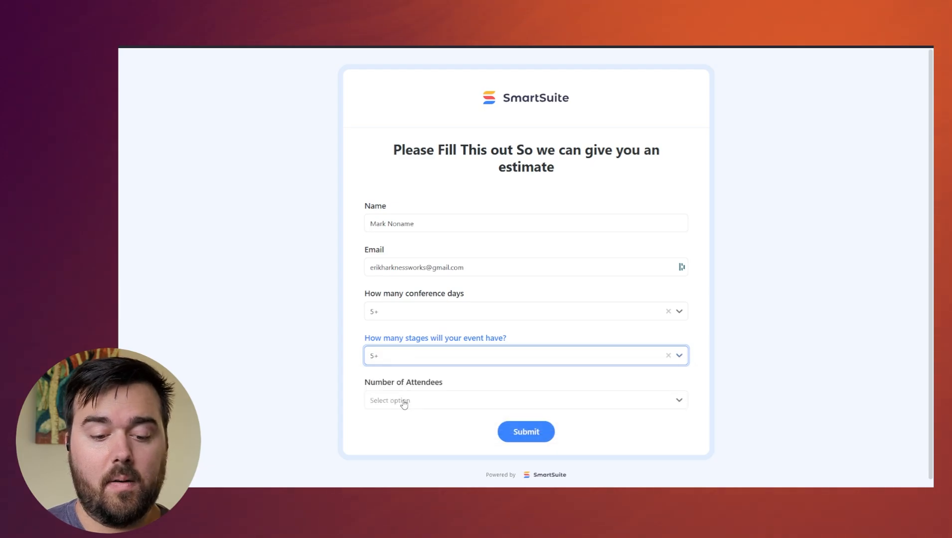
{"action": "left_click", "coordinate": [403, 398]}
{"action": "left_click", "coordinate": [399, 375]}
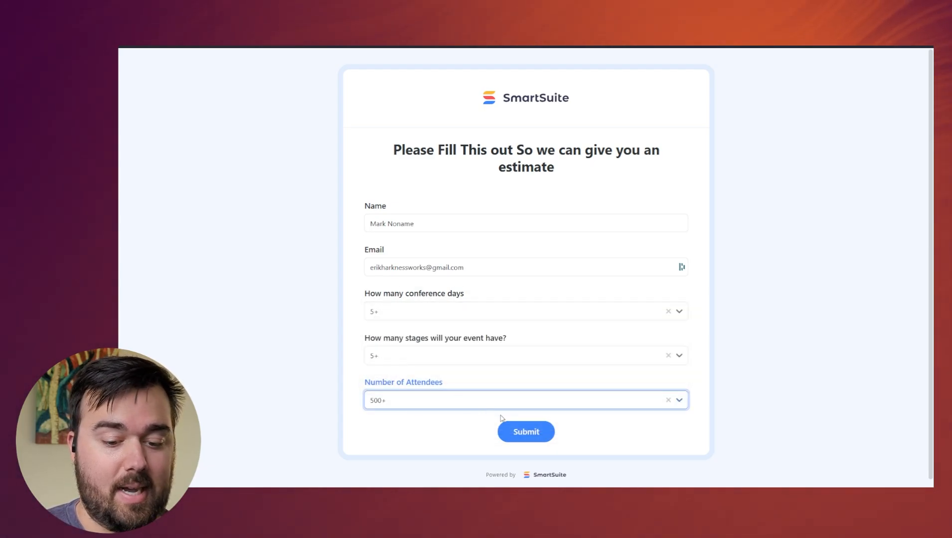
{"action": "left_click", "coordinate": [533, 435]}
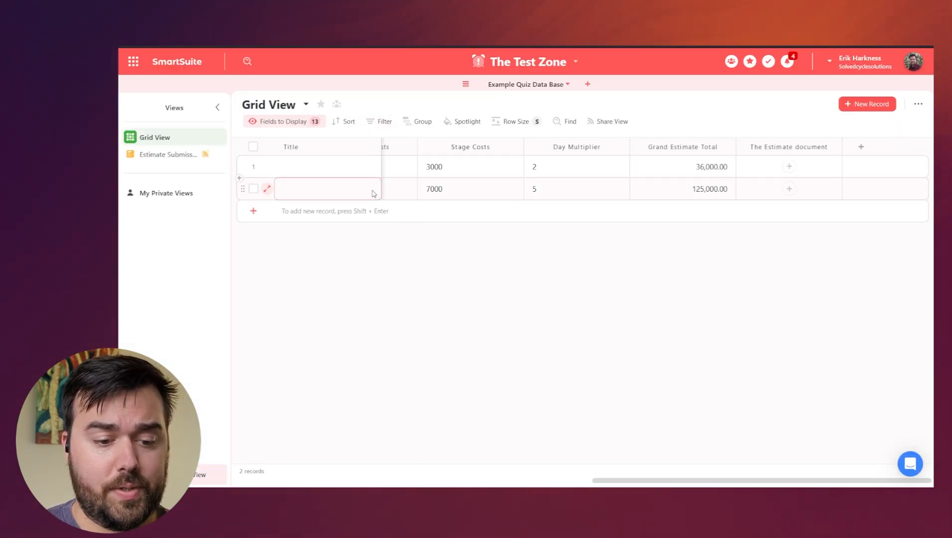
Scroll across the grid to check row 2: Attendee Costs 18000, total 125,000.00, no estimate document.
{"action": "scroll", "coordinate": [374, 193], "scroll_direction": "left", "scroll_amount": 10}
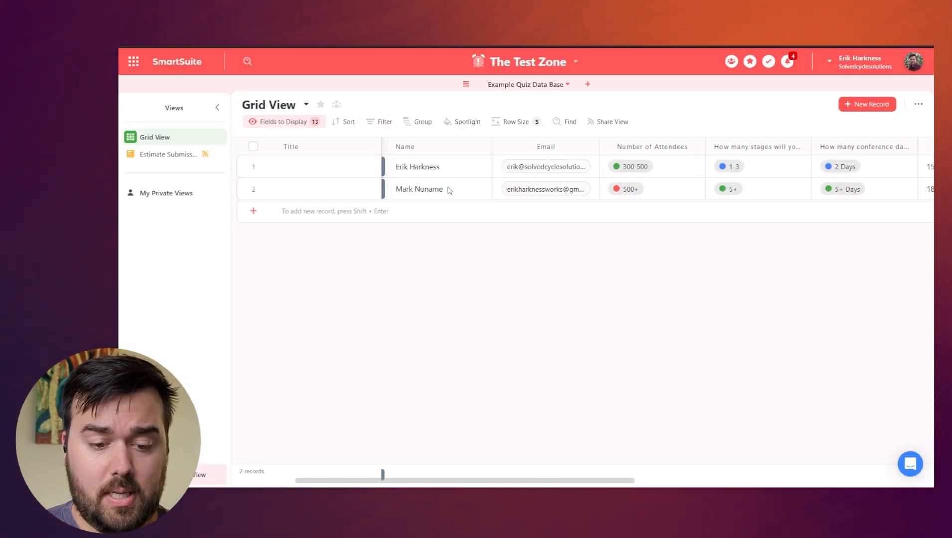
{"action": "scroll", "coordinate": [448, 189], "scroll_direction": "left", "scroll_amount": 5}
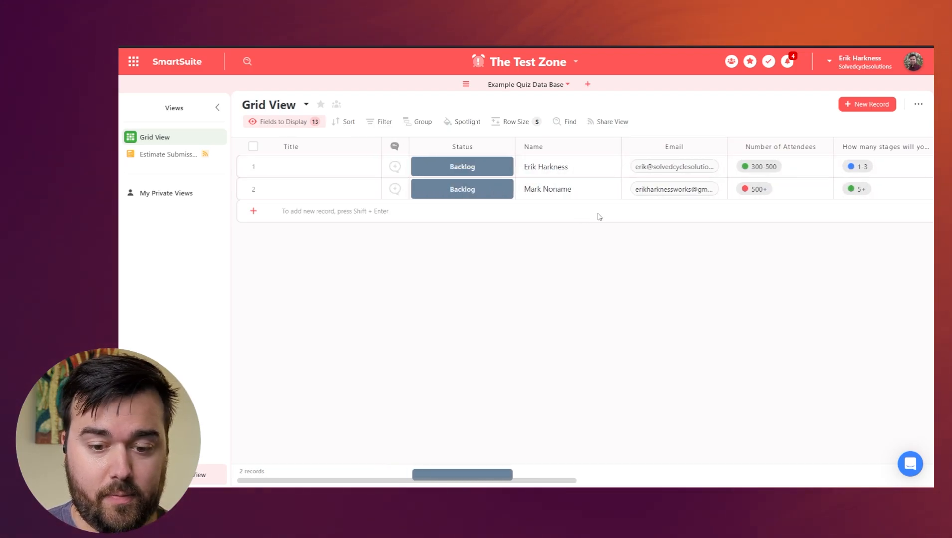
{"action": "scroll", "coordinate": [599, 216], "scroll_direction": "right", "scroll_amount": 2}
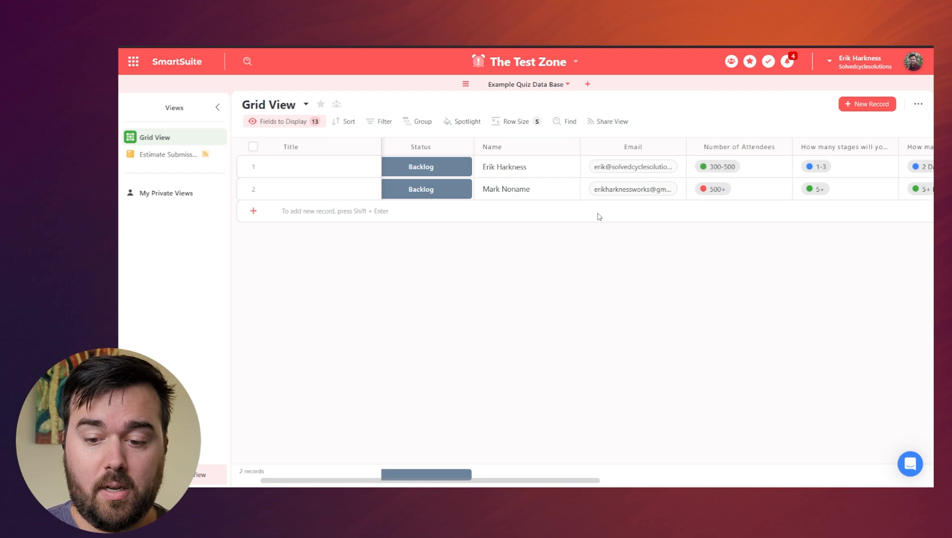
{"action": "scroll", "coordinate": [599, 217], "scroll_direction": "right", "scroll_amount": 8}
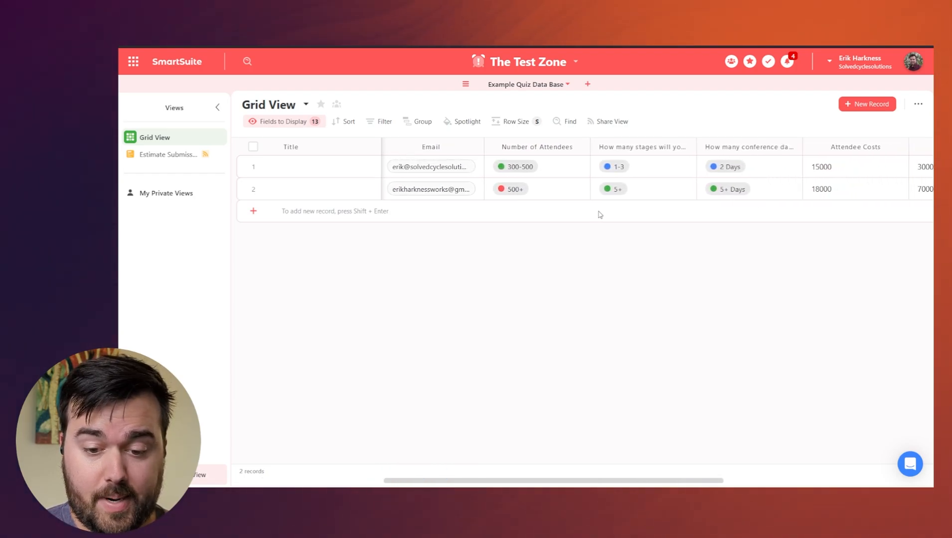
{"action": "scroll", "coordinate": [600, 214], "scroll_direction": "right", "scroll_amount": 8}
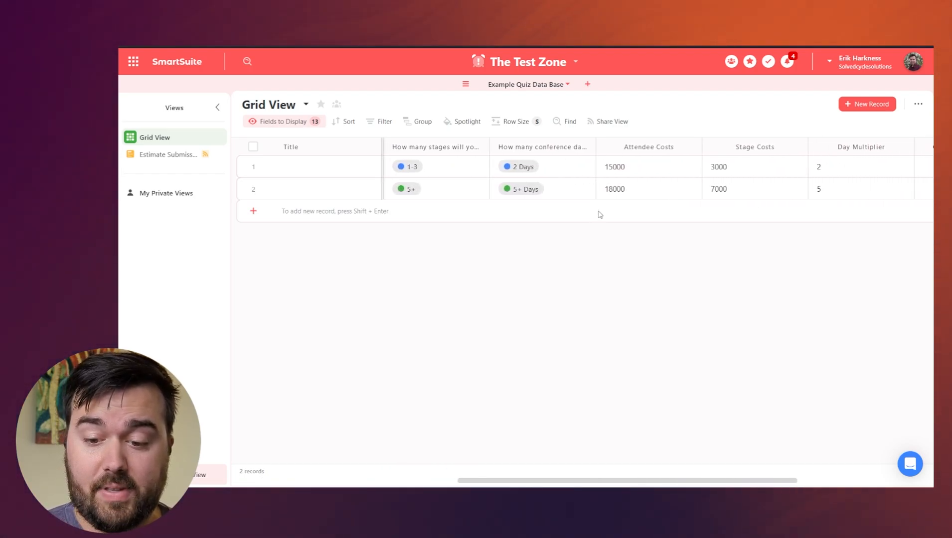
{"action": "scroll", "coordinate": [600, 214], "scroll_direction": "right", "scroll_amount": 5}
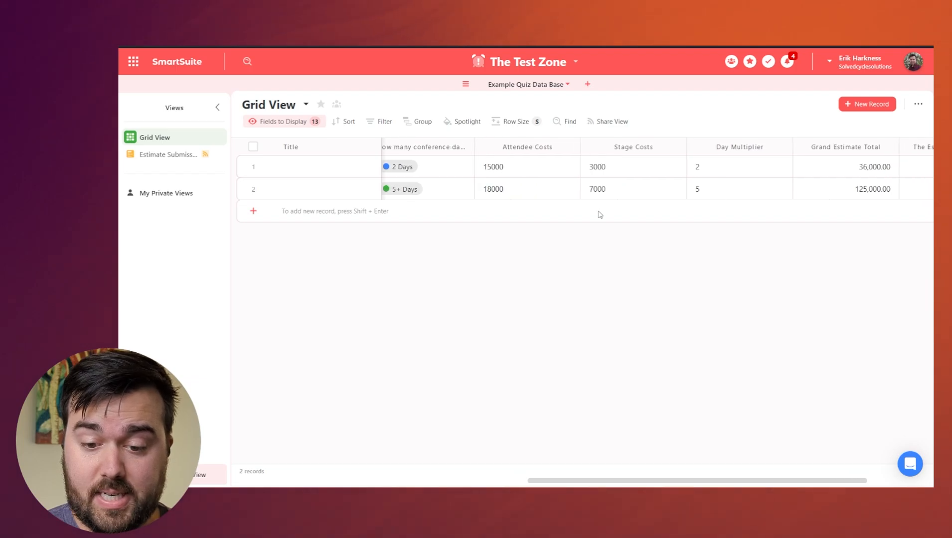
{"action": "scroll", "coordinate": [599, 214], "scroll_direction": "right", "scroll_amount": 6}
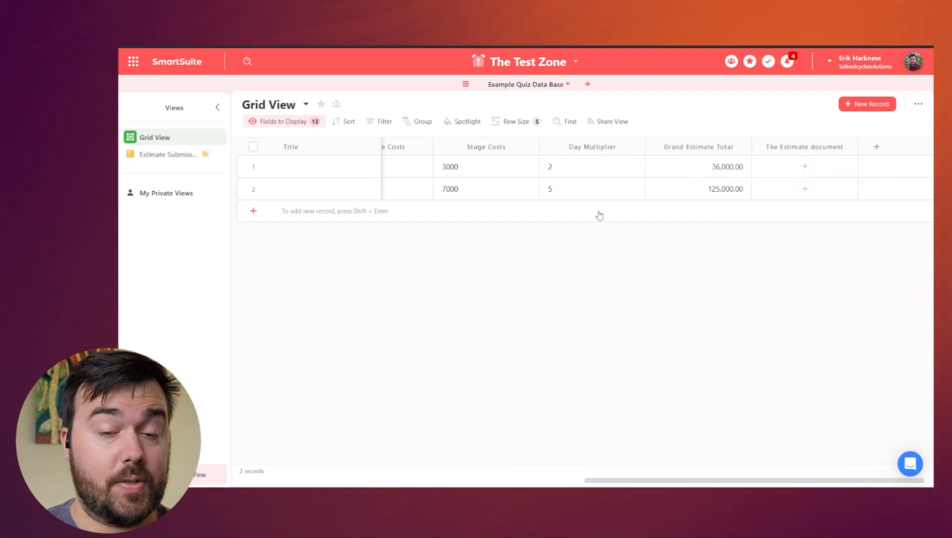
{"action": "scroll", "coordinate": [754, 198], "scroll_direction": "right", "scroll_amount": 1}
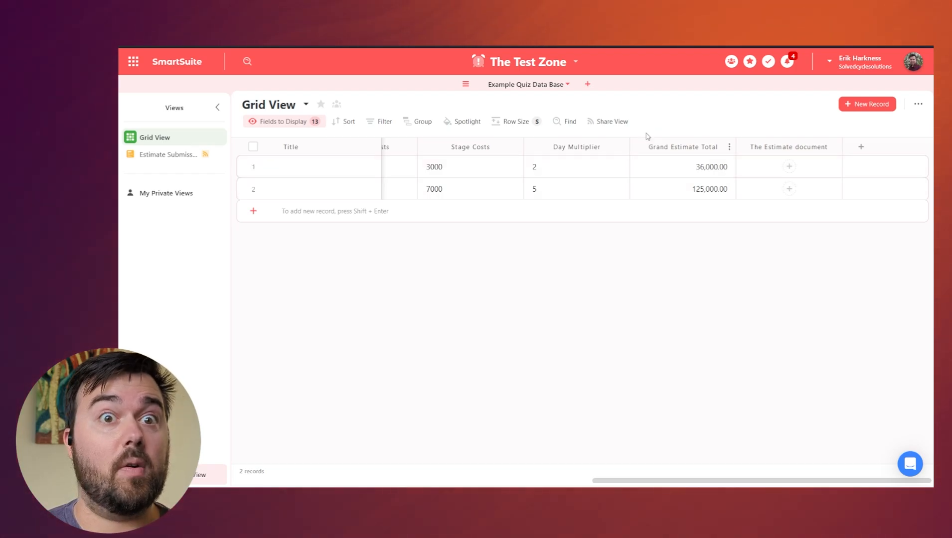
Open the Estimate Out Reach automation and confirm it is on with one run in progress.
{"action": "left_click", "coordinate": [576, 63]}
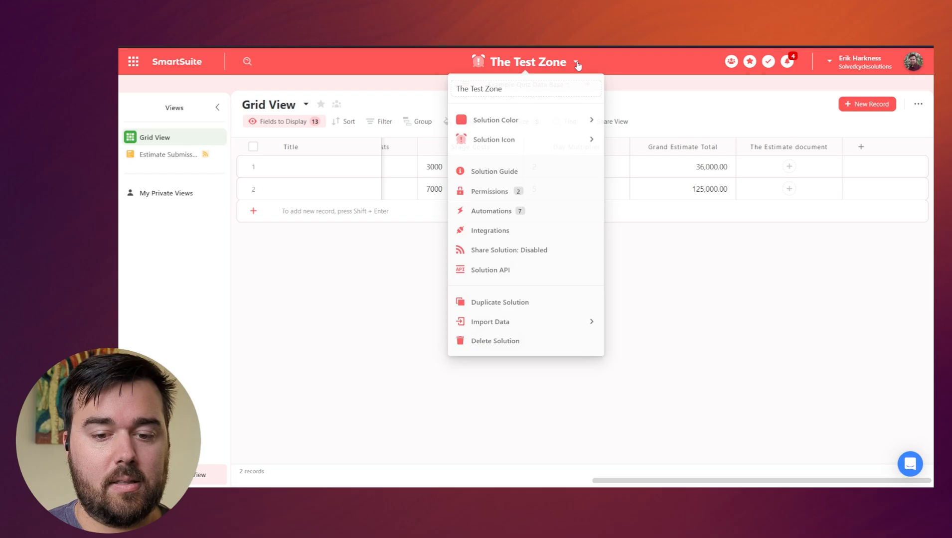
{"action": "left_click", "coordinate": [502, 212]}
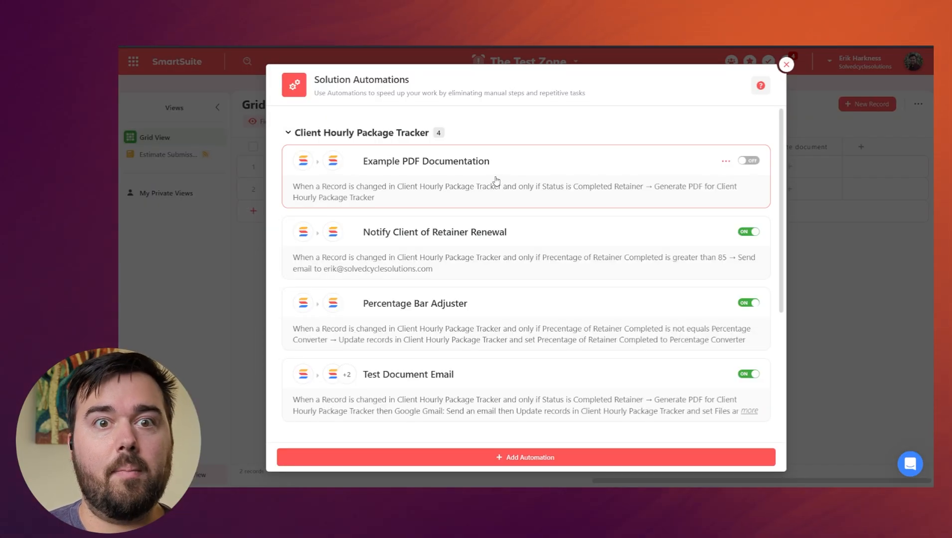
{"action": "left_click", "coordinate": [287, 133]}
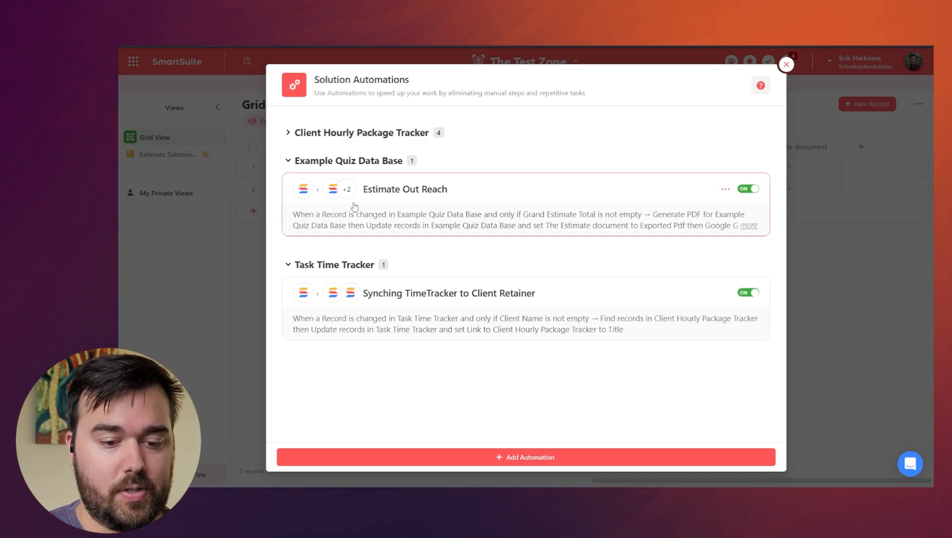
{"action": "left_click", "coordinate": [457, 201]}
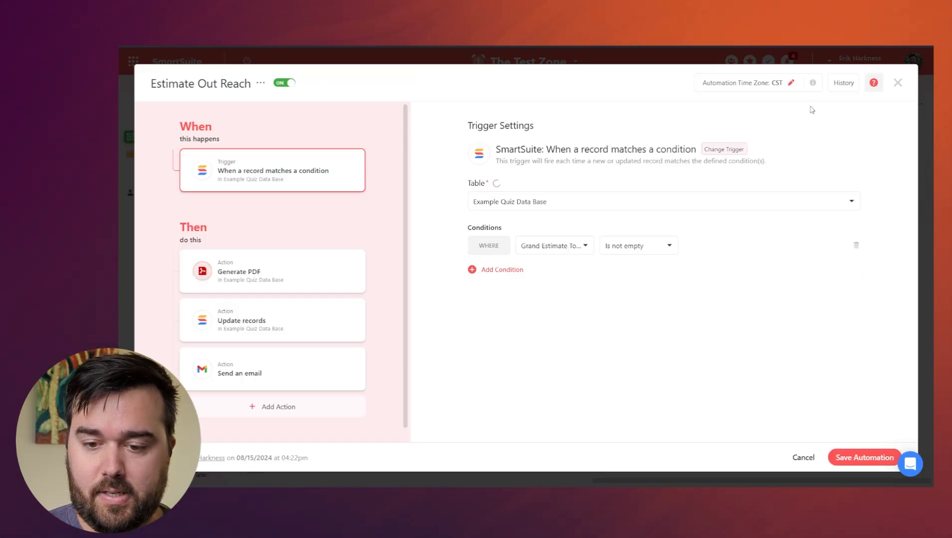
{"action": "left_click", "coordinate": [842, 83]}
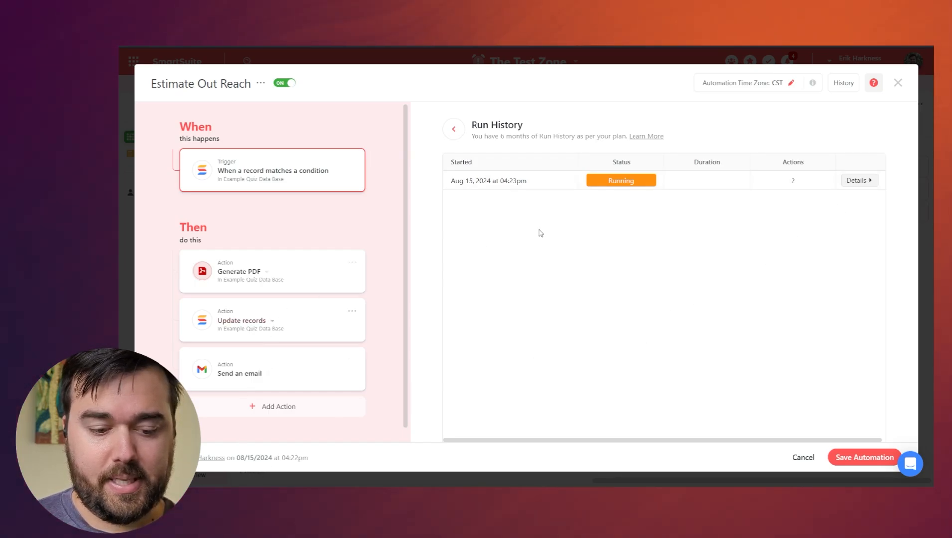
{"action": "left_click", "coordinate": [897, 82]}
Open row 2's estimate PDF and review 18000, 7000, 5 and the 125,000.00 grand total.
{"action": "left_click", "coordinate": [787, 67]}
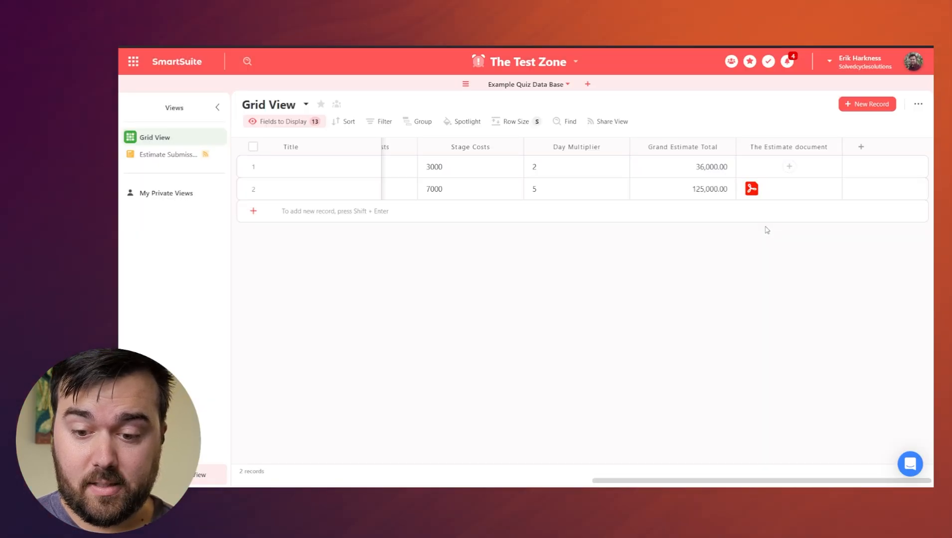
{"action": "left_click", "coordinate": [786, 193]}
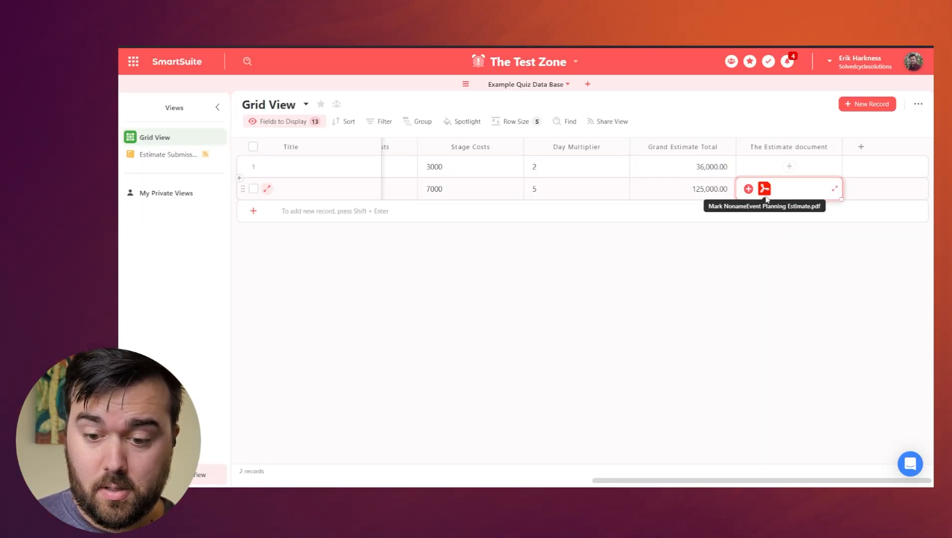
{"action": "left_click", "coordinate": [765, 190]}
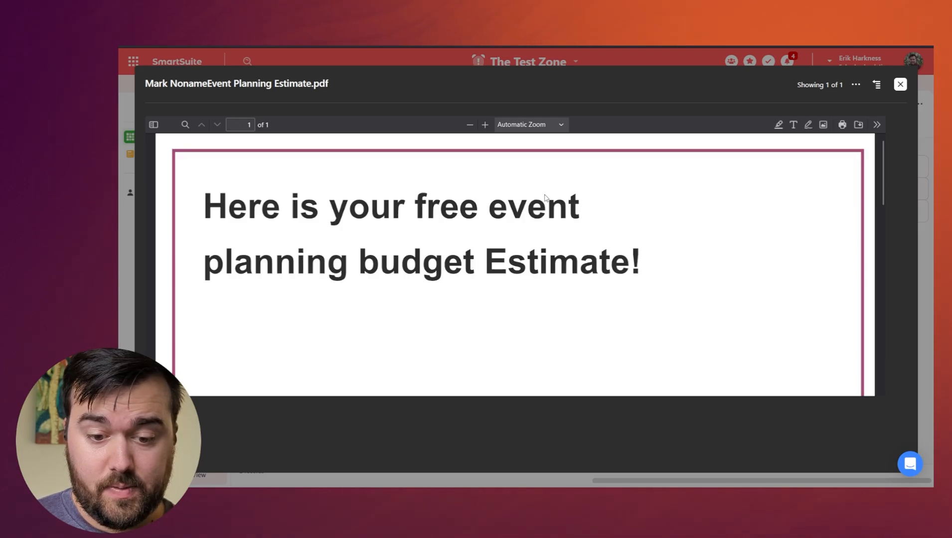
{"action": "scroll", "coordinate": [545, 197], "scroll_direction": "down", "scroll_amount": 2}
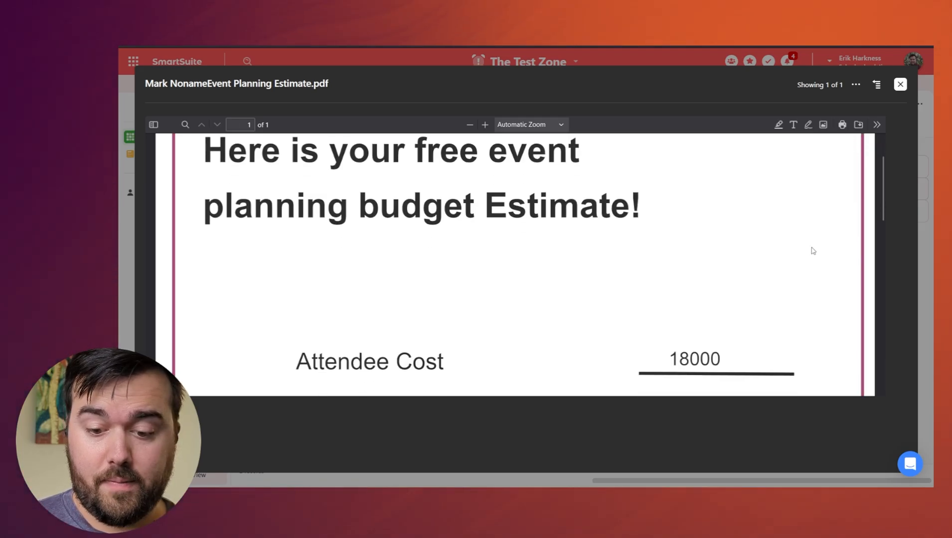
{"action": "scroll", "coordinate": [789, 244], "scroll_direction": "up", "scroll_amount": 2}
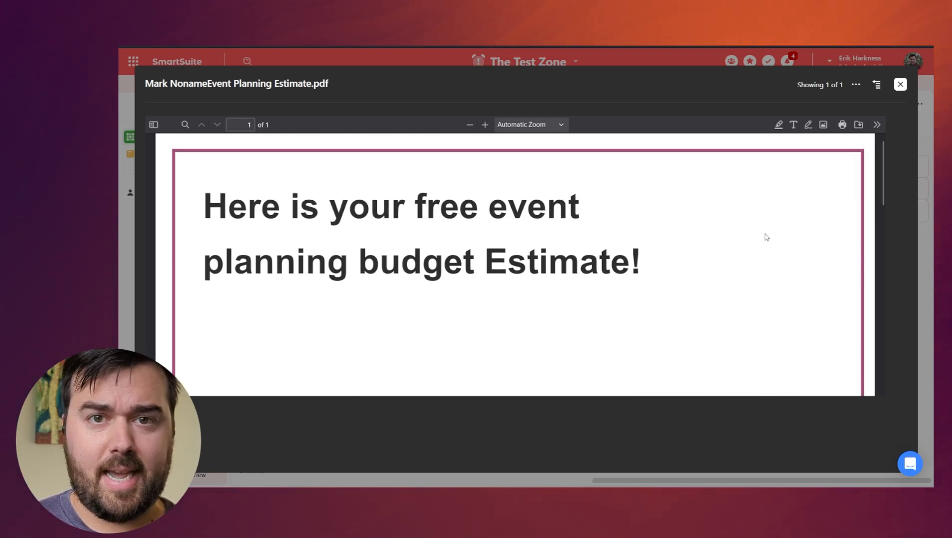
{"action": "scroll", "coordinate": [765, 235], "scroll_direction": "down", "scroll_amount": 5}
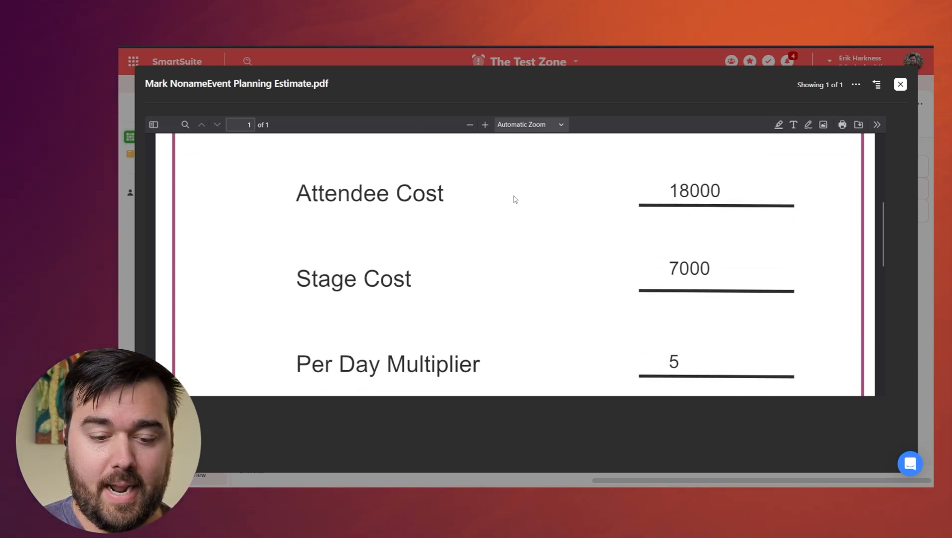
{"action": "scroll", "coordinate": [701, 274], "scroll_direction": "down", "scroll_amount": 10}
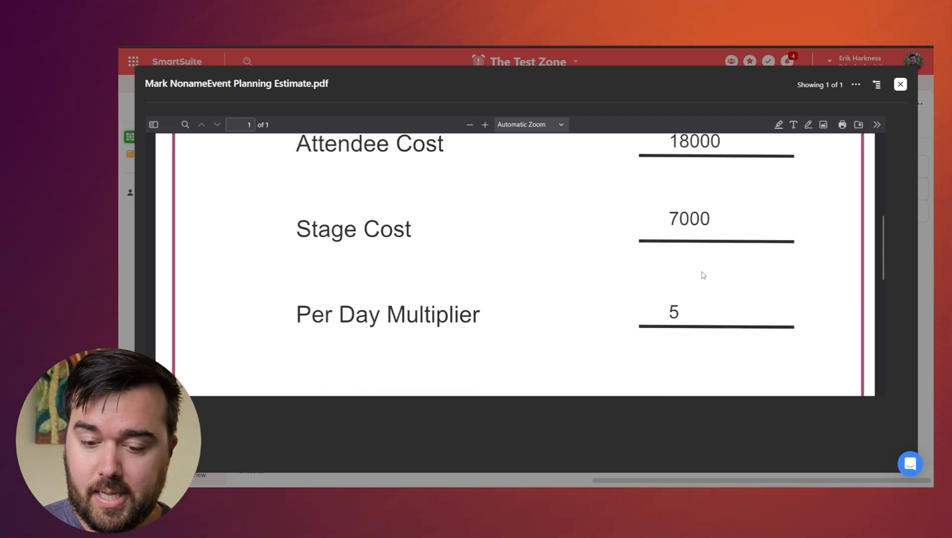
{"action": "scroll", "coordinate": [643, 260], "scroll_direction": "down", "scroll_amount": 2}
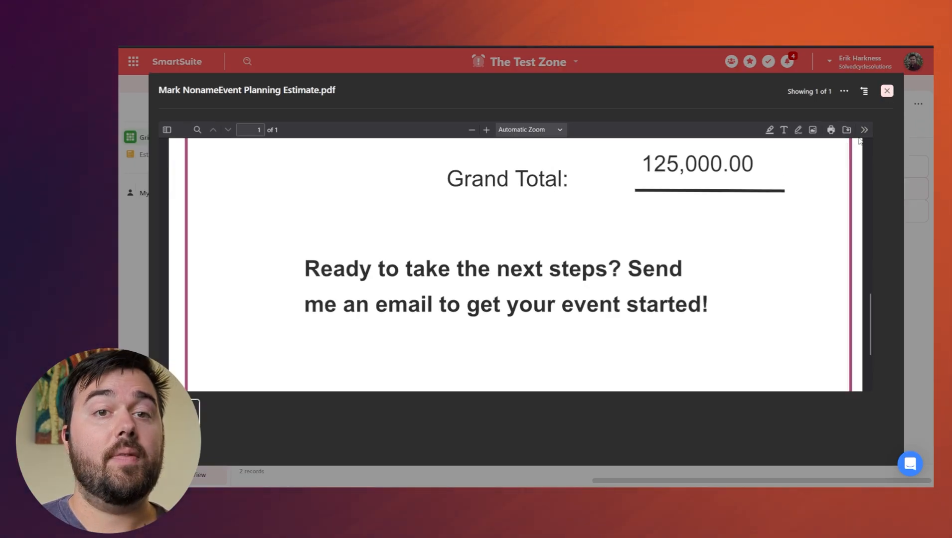
{"action": "key", "text": "Escape"}
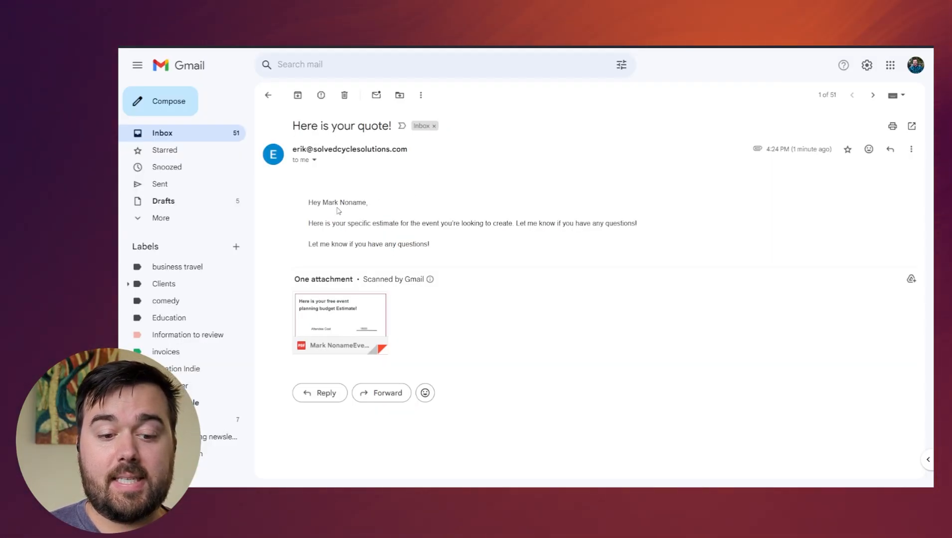
Check the estimate PDF attached to the 'Here is your quote!' email in Gmail.
{"action": "mouse_move", "coordinate": [338, 326]}
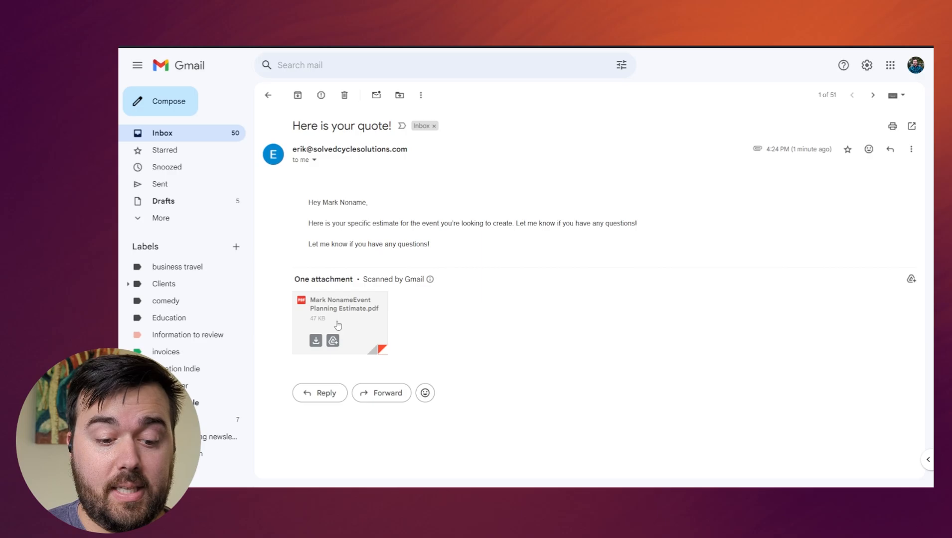